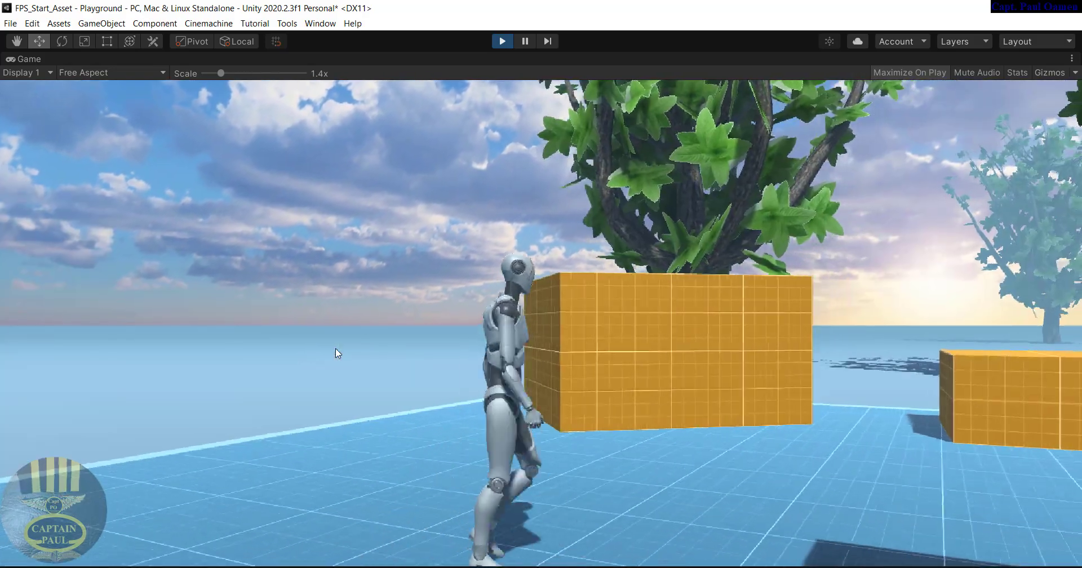
Test the third-person robot's movement in play mode by walking it in all directions around the playground's blocks and trees
{"action": "key", "text": "a"}
{"action": "key", "text": "d"}
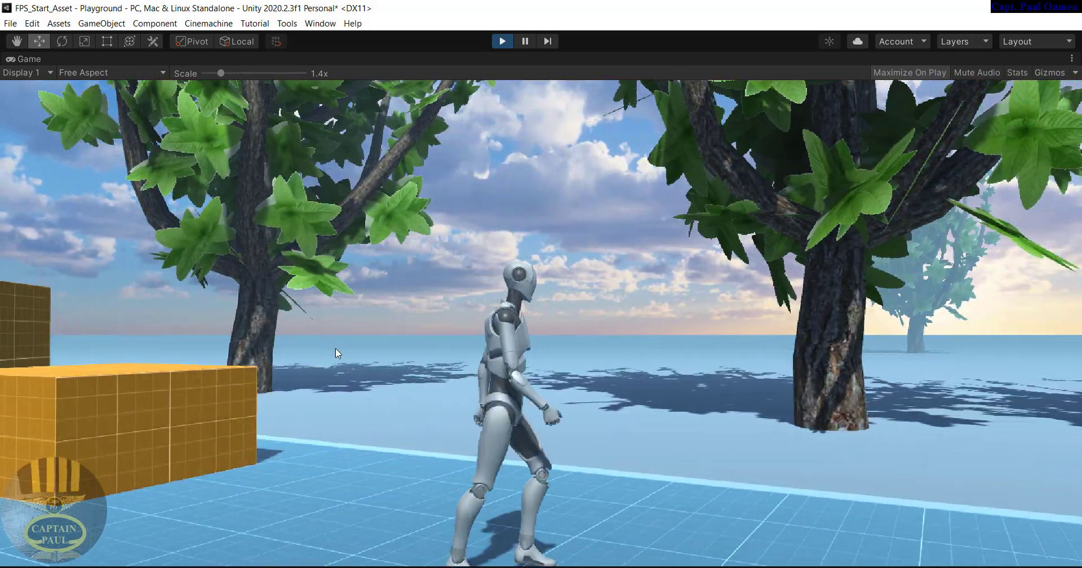
{"action": "key", "text": "w"}
{"action": "key", "text": "w"}
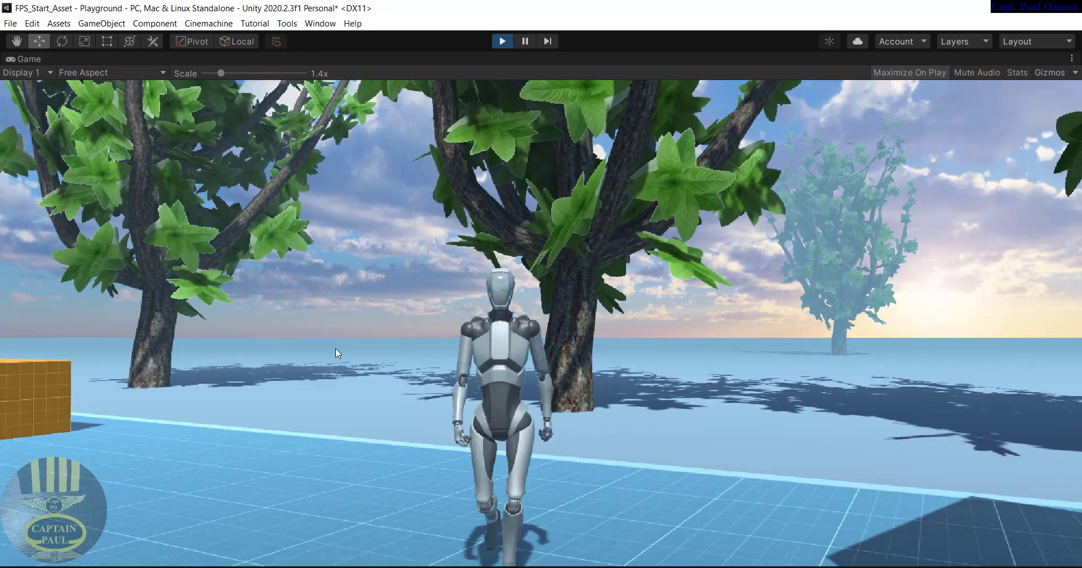
{"action": "key", "text": "w"}
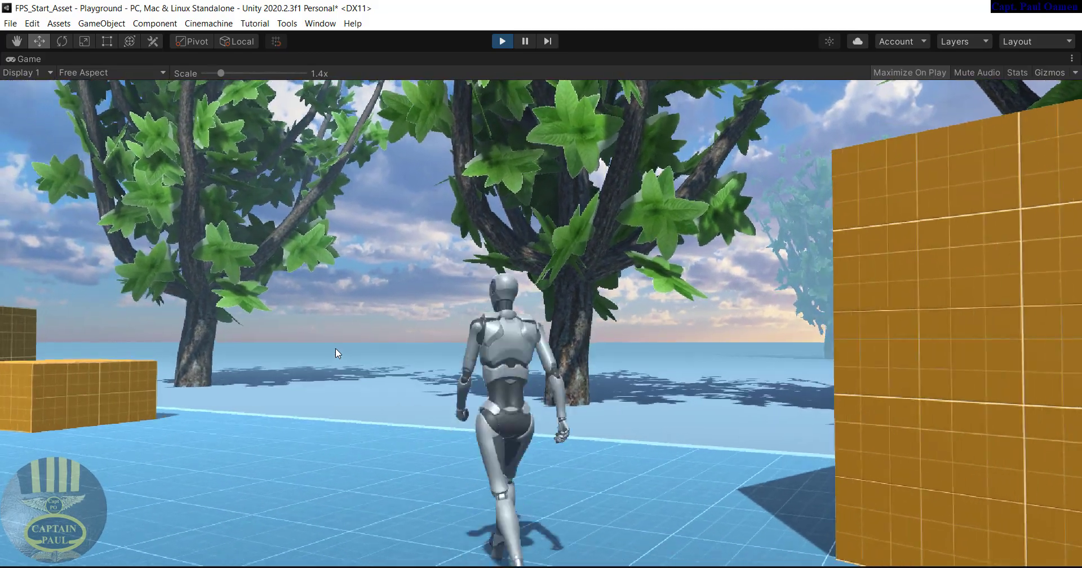
{"action": "key", "text": "s"}
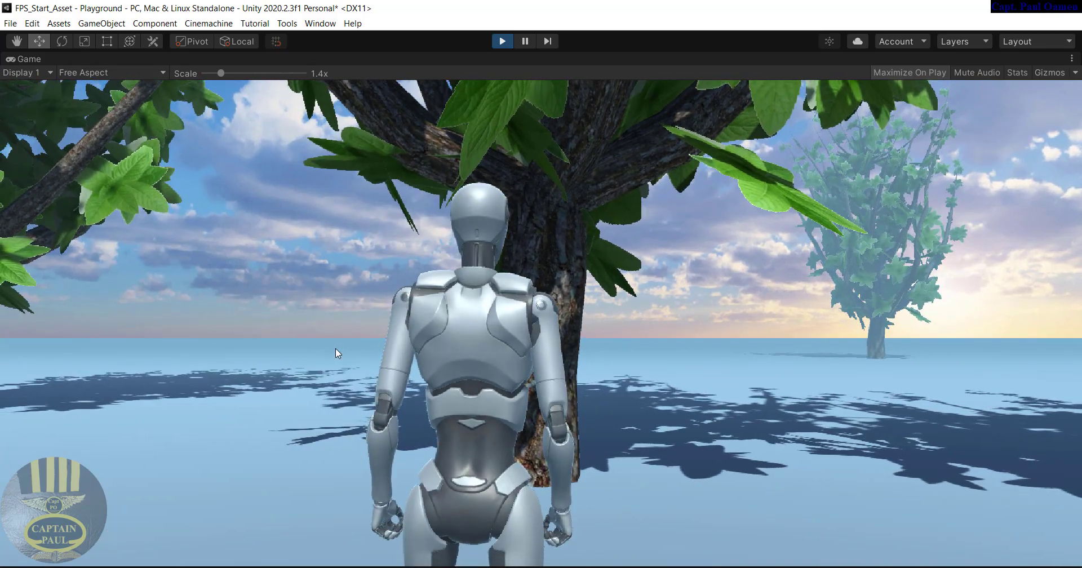
{"action": "key", "text": "s"}
{"action": "key", "text": "s"}
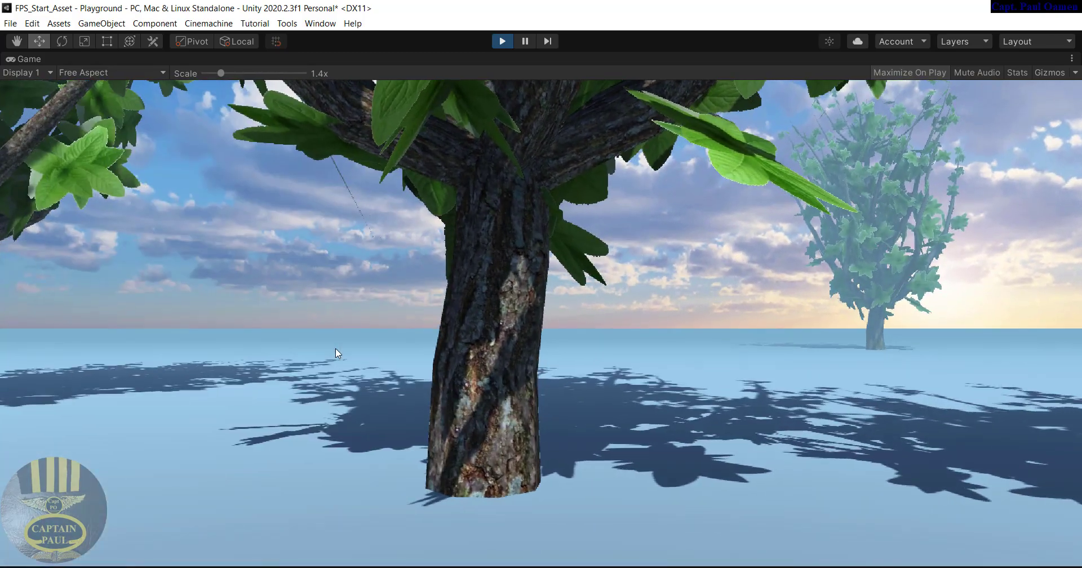
{"action": "key", "text": "w"}
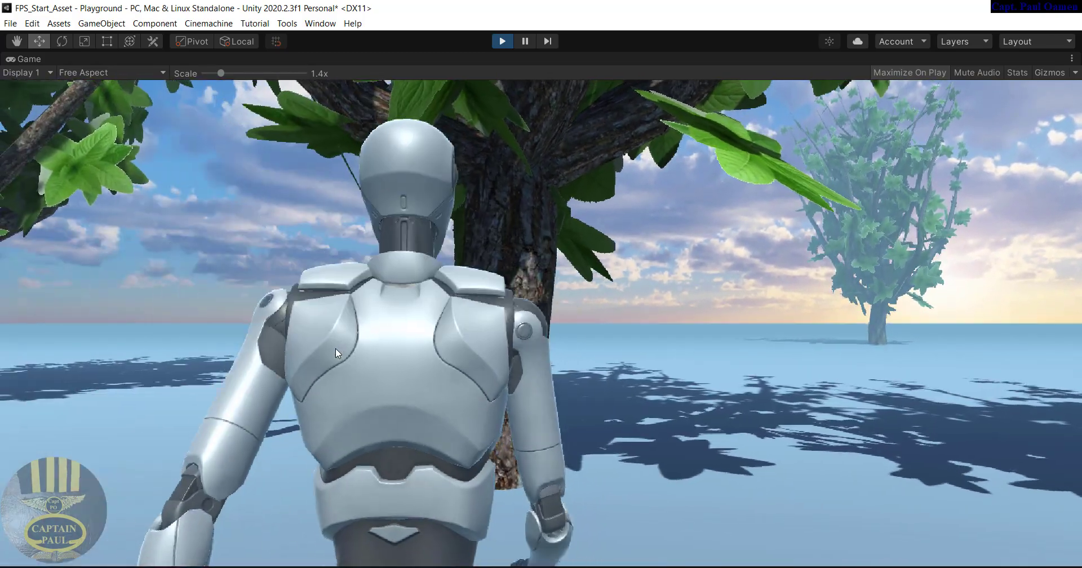
{"action": "key", "text": "a"}
{"action": "key", "text": "a"}
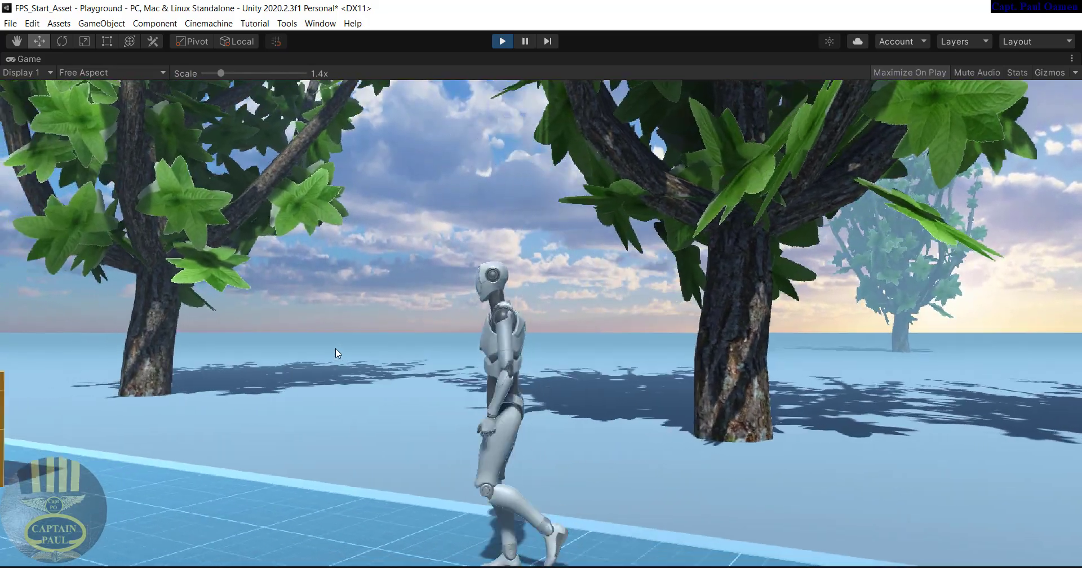
{"action": "key", "text": "w"}
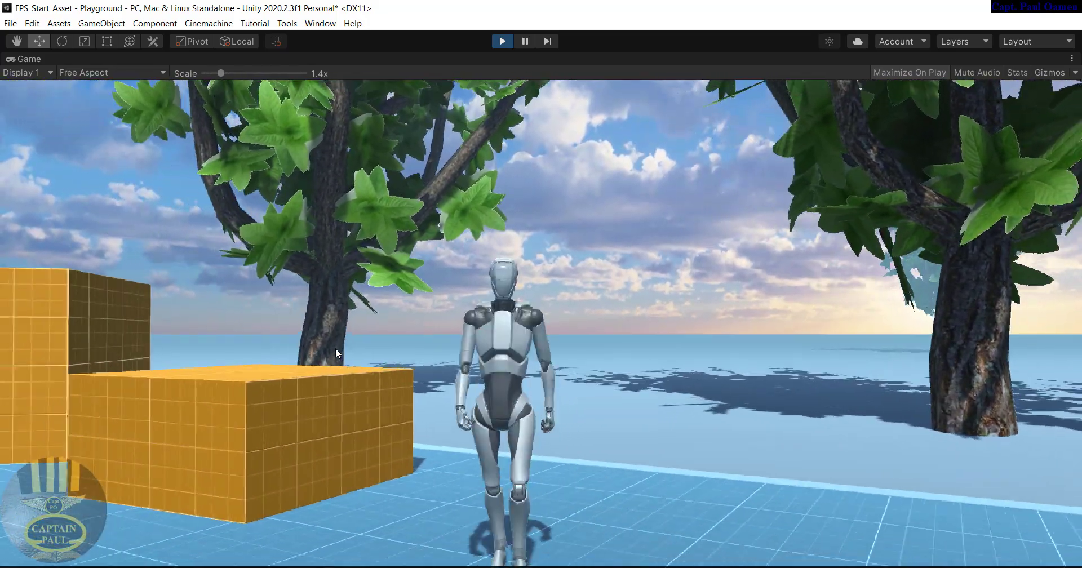
{"action": "key", "text": "a"}
{"action": "key", "text": "a"}
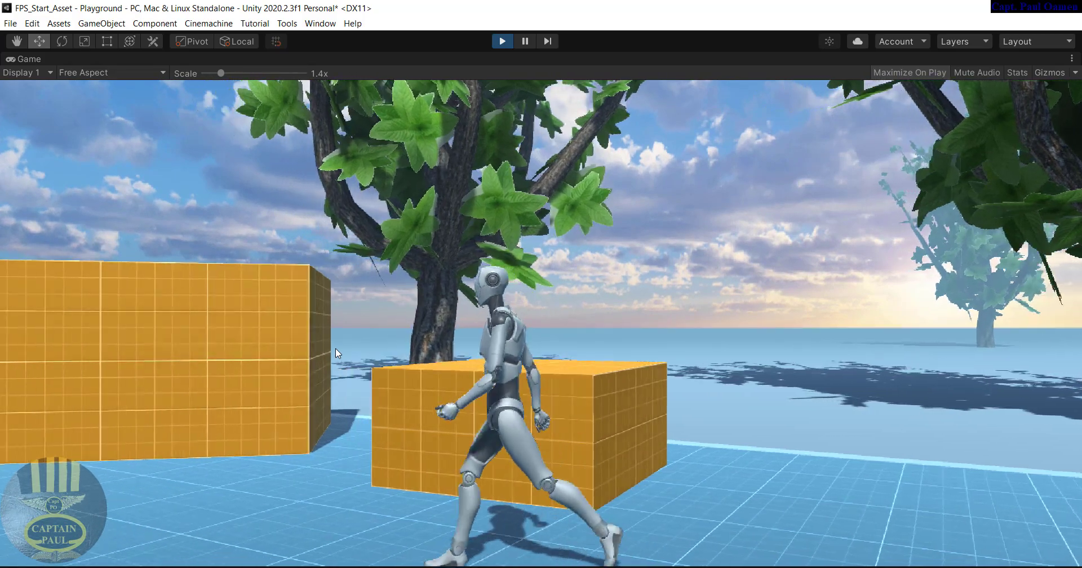
{"action": "key", "text": "a"}
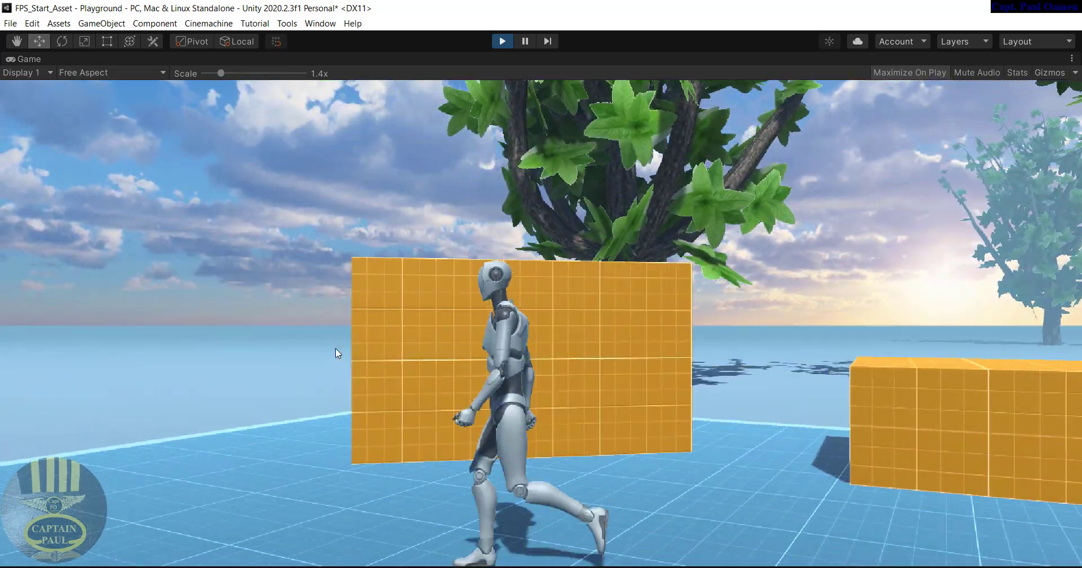
{"action": "key", "text": "w"}
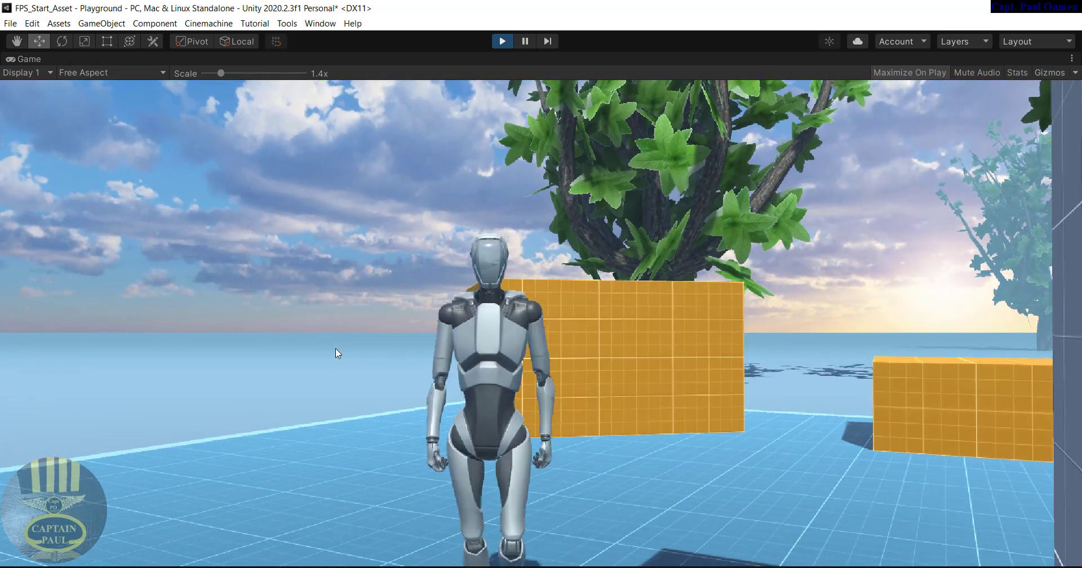
{"action": "key", "text": "w"}
{"action": "key", "text": "a"}
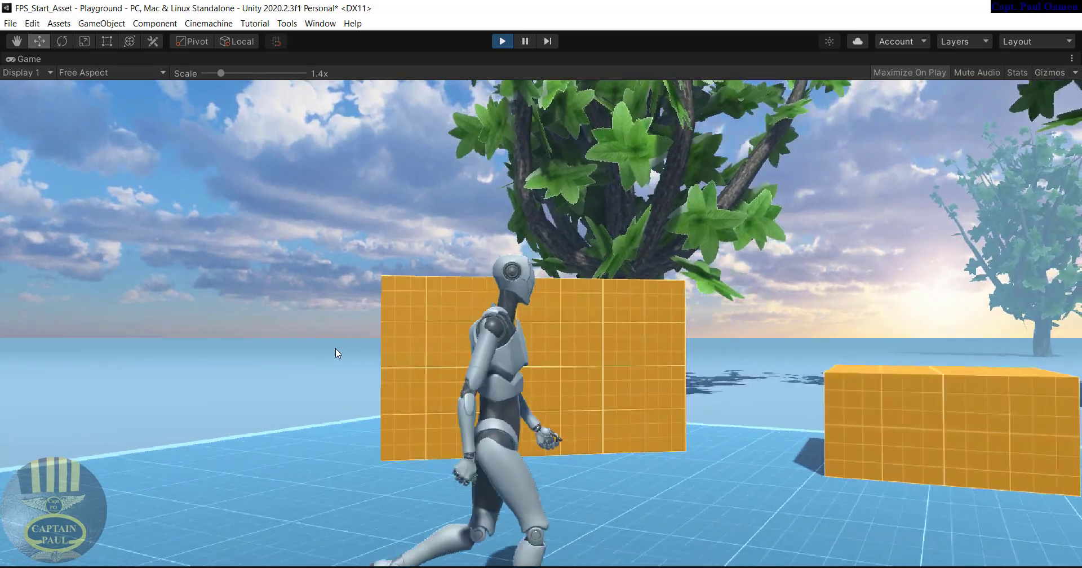
{"action": "key", "text": "a"}
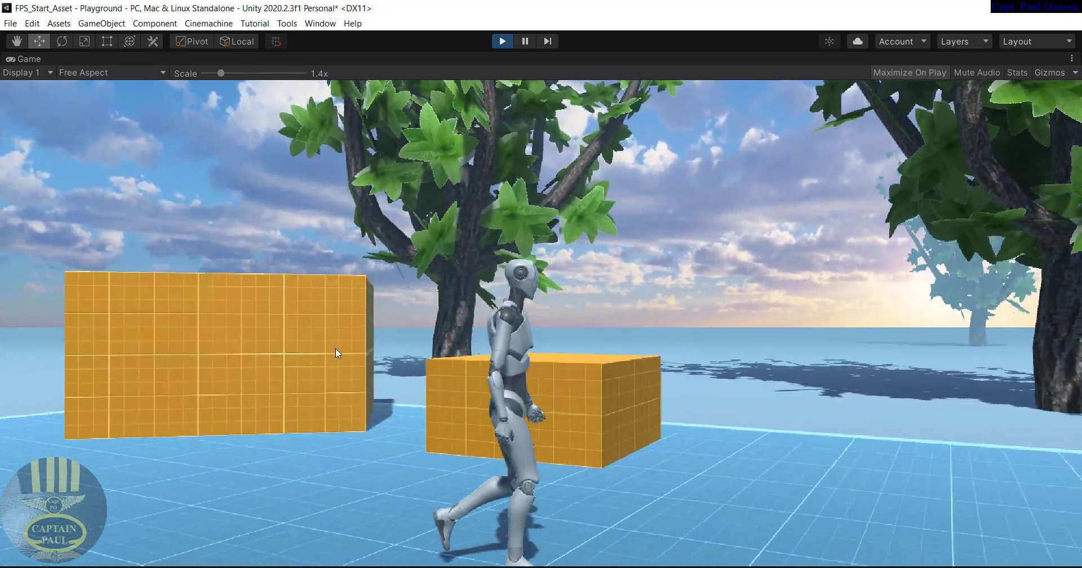
{"action": "key", "text": "d"}
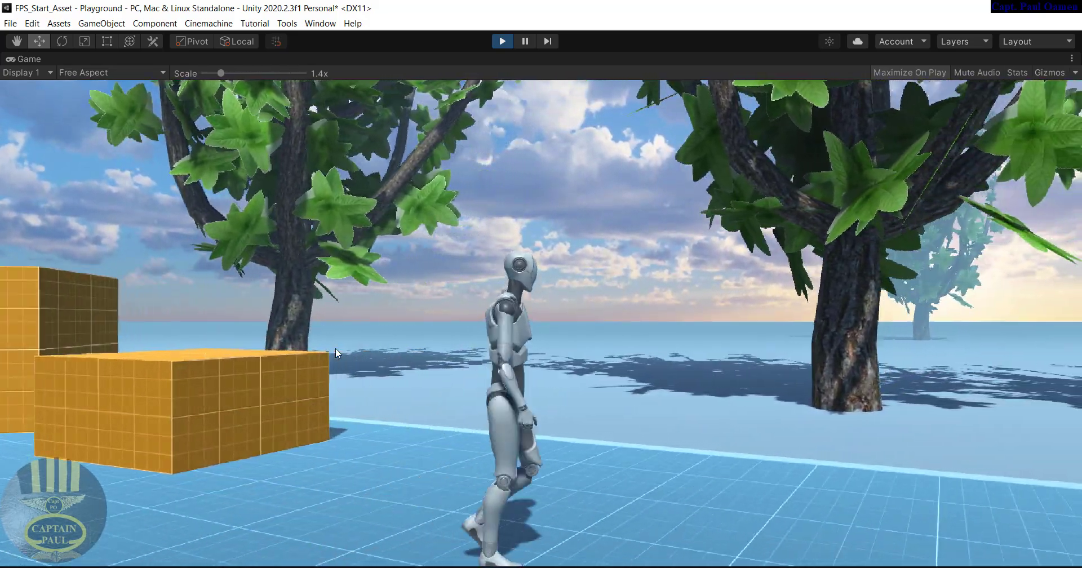
{"action": "key", "text": "d"}
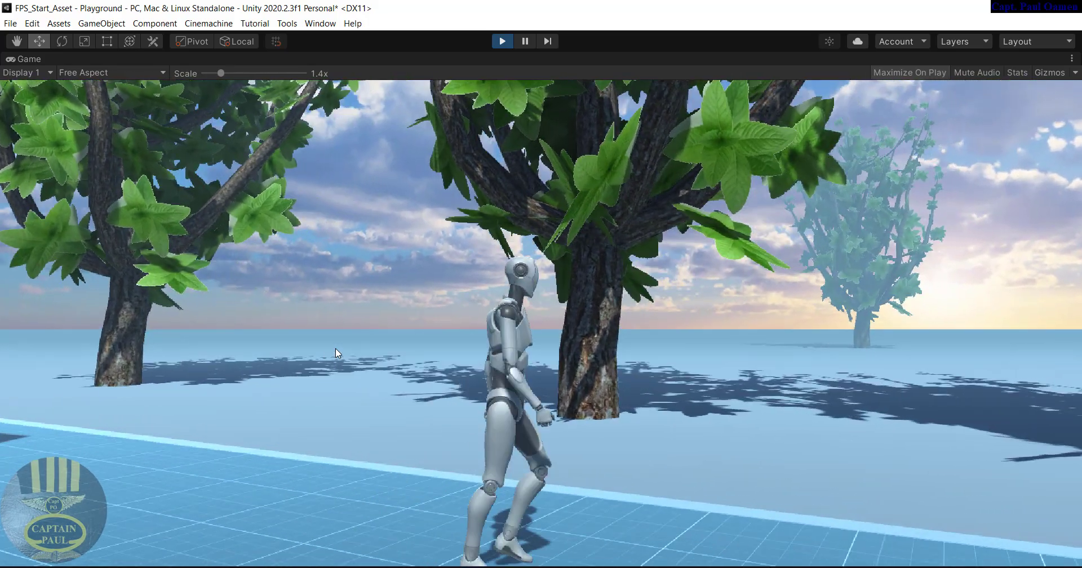
{"action": "key", "text": "w"}
{"action": "key", "text": "a"}
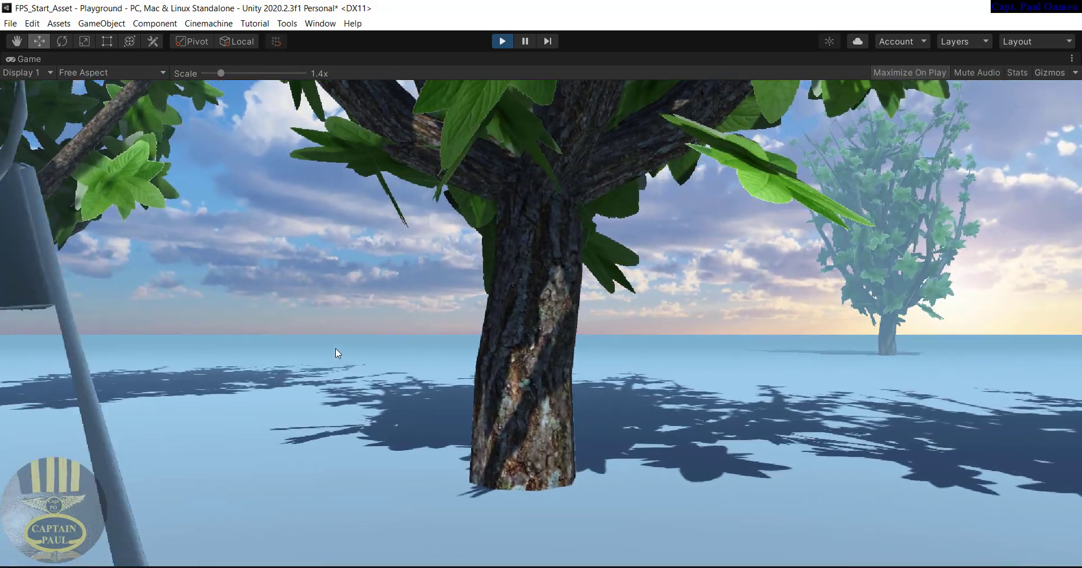
{"action": "key", "text": "a"}
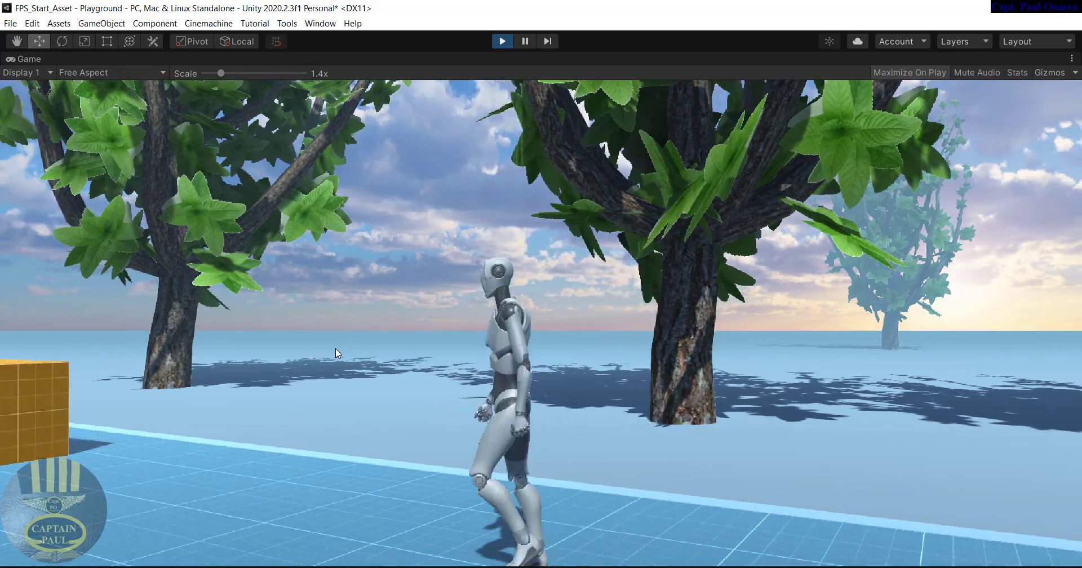
{"action": "key", "text": "s"}
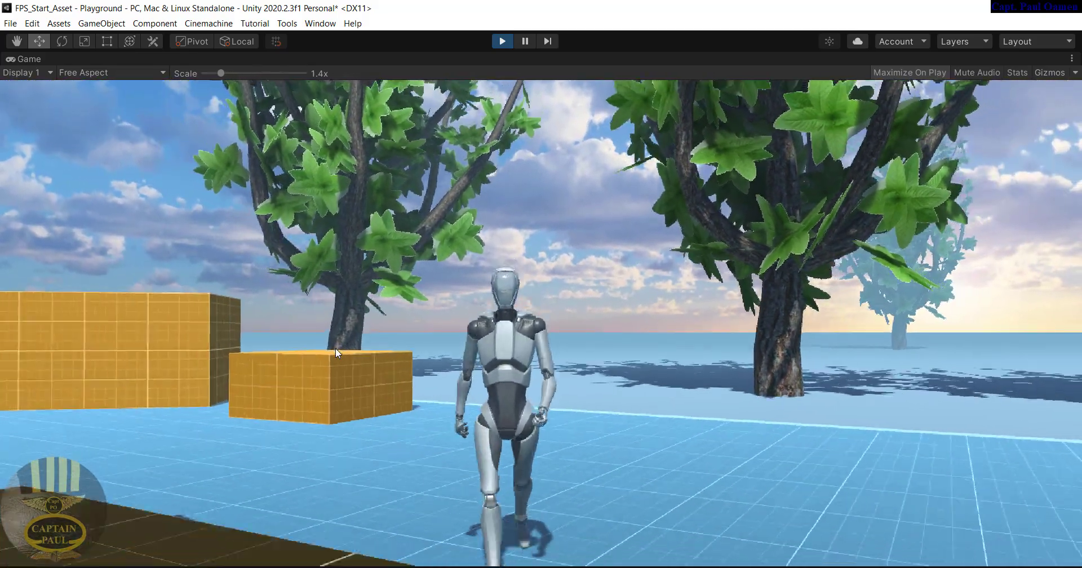
{"action": "key", "text": "d"}
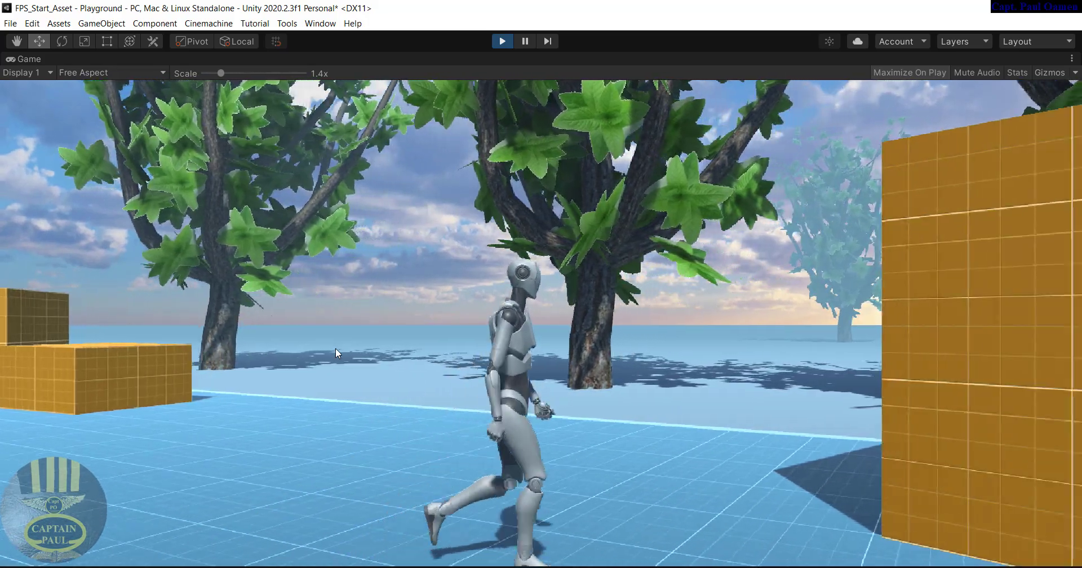
{"action": "key", "text": "w"}
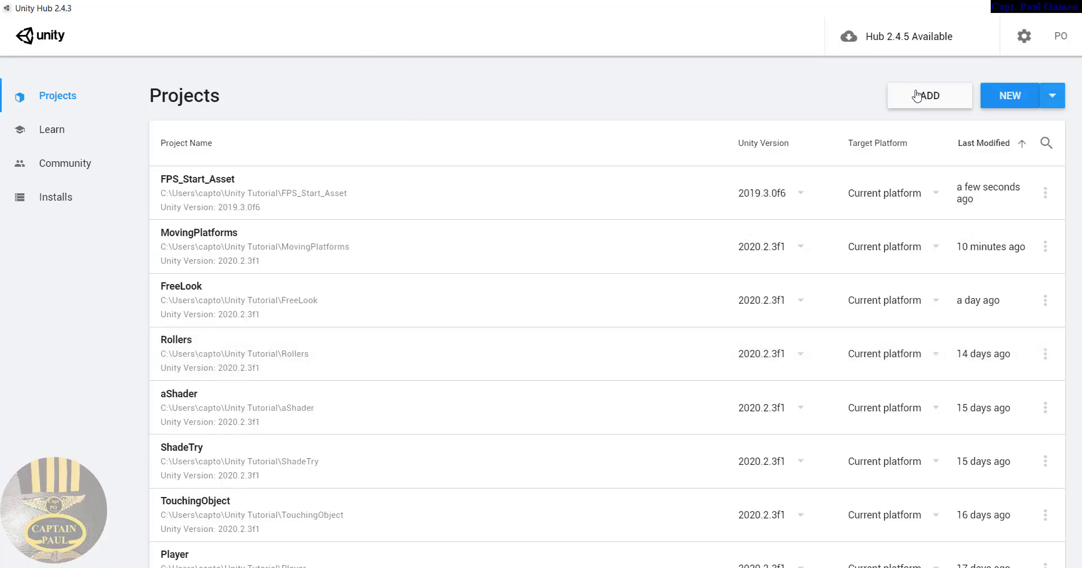
Create a new 3D project named ThirdPersonController in the Unity Tutorial folder
{"action": "left_click", "coordinate": [1004, 105]}
{"action": "left_click_drag", "start_coordinate": [687, 226], "coordinate": [593, 230]}
{"action": "type", "text": "ThirdPersonController"}
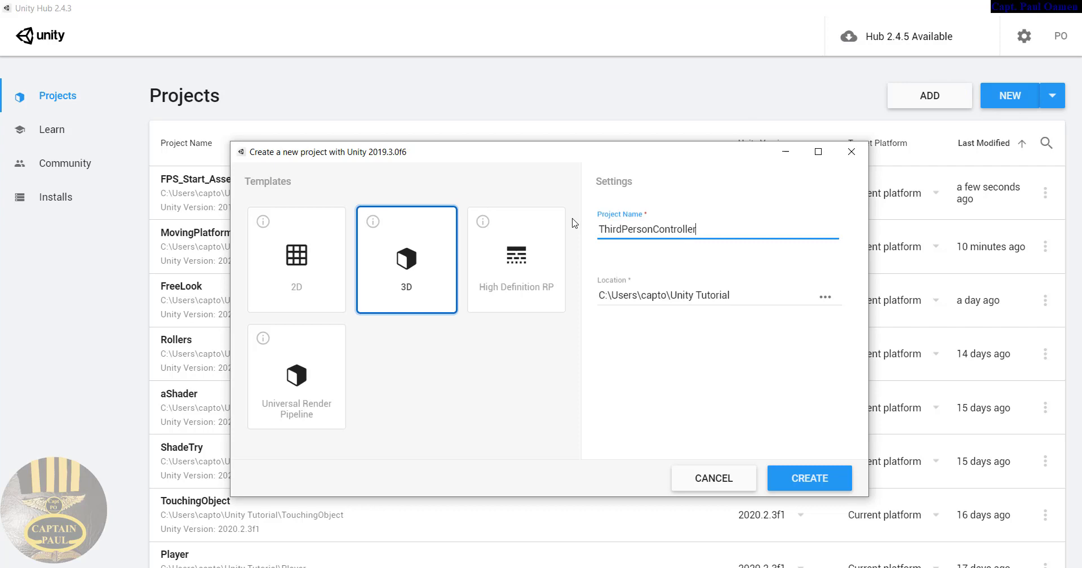
{"action": "left_click", "coordinate": [831, 479]}
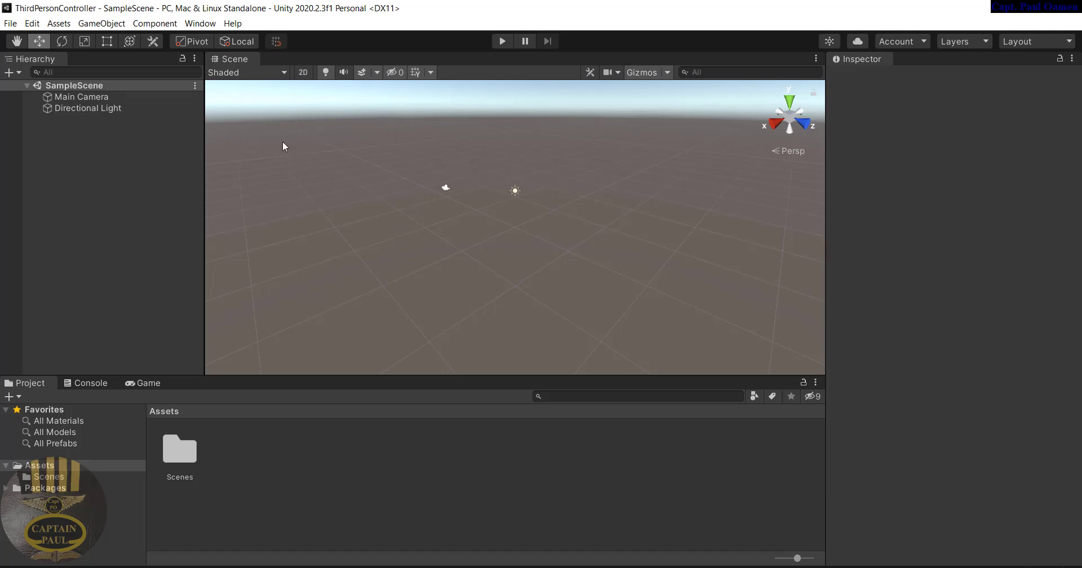
Open the Unity Asset Store website in the browser from the new project
{"action": "left_click", "coordinate": [205, 25]}
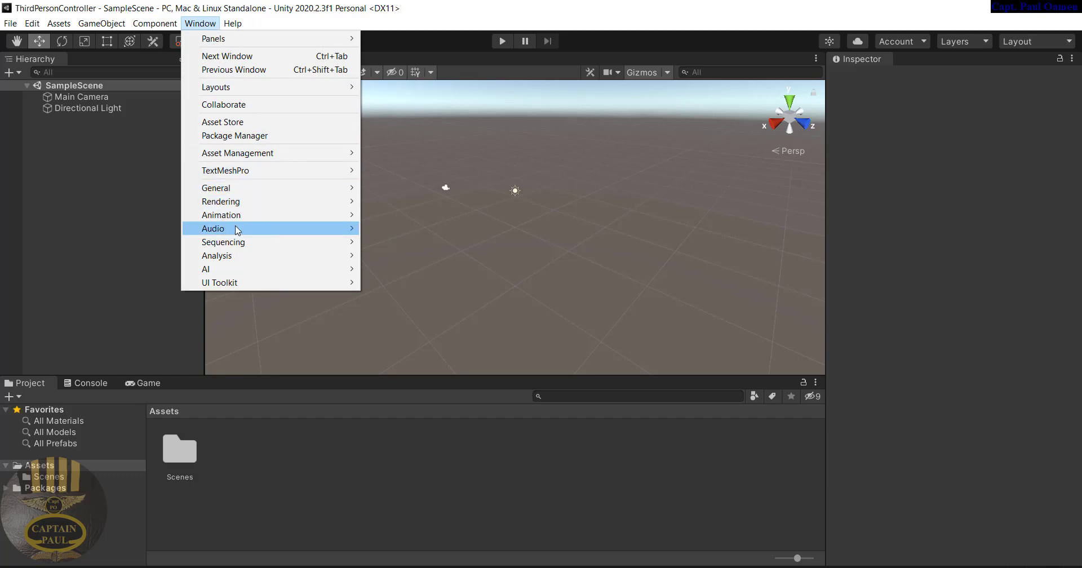
{"action": "left_click", "coordinate": [240, 122]}
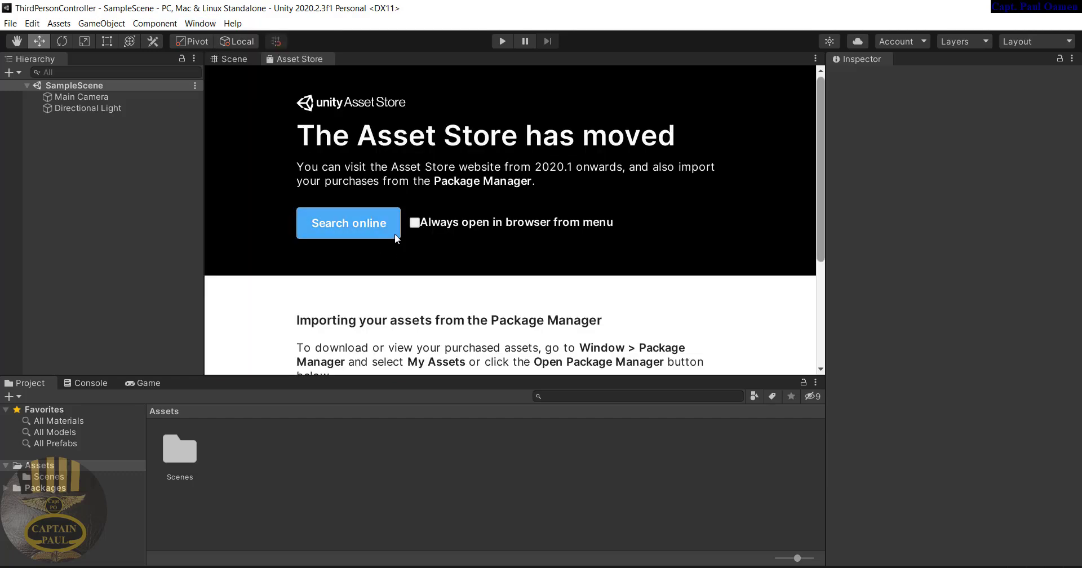
{"action": "left_click", "coordinate": [355, 224]}
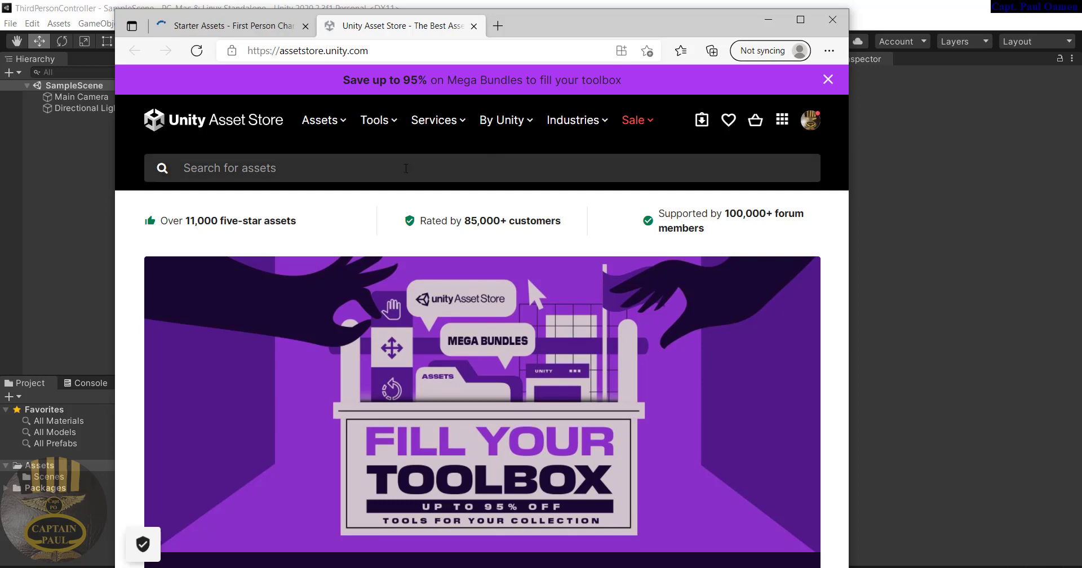
{"action": "left_click", "coordinate": [309, 171]}
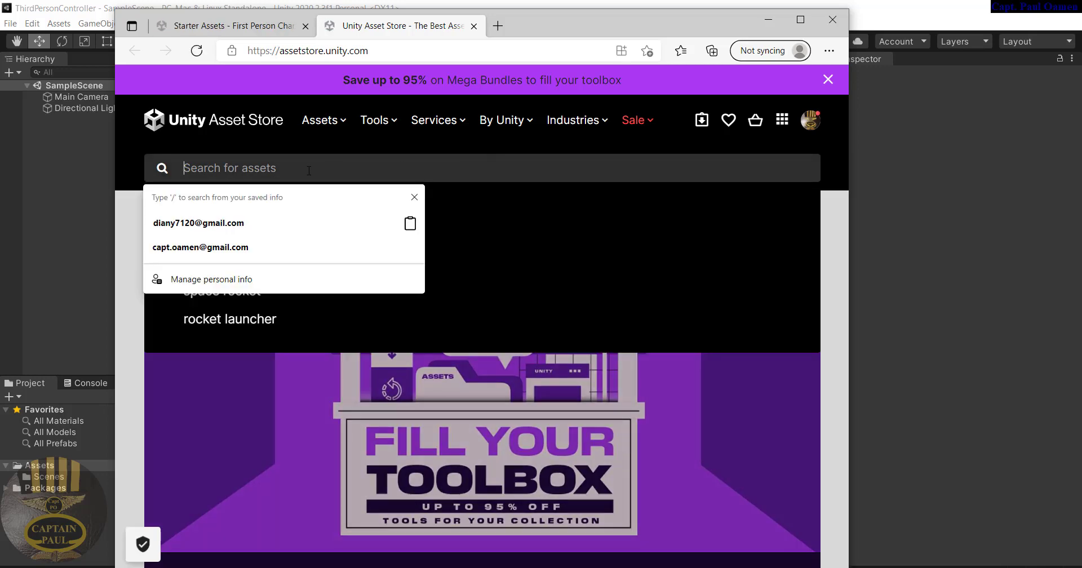
{"action": "left_click", "coordinate": [237, 223]}
{"action": "key", "text": "Return"}
{"action": "left_click_drag", "start_coordinate": [322, 169], "coordinate": [179, 169]}
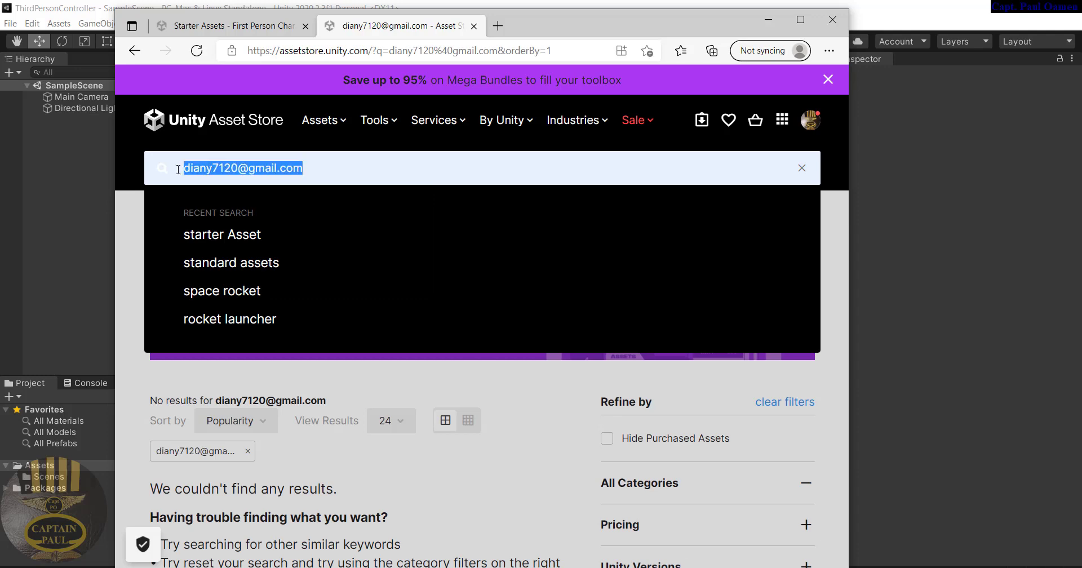
Search the Asset Store for "starter Asset" and view the Starter Assets - Third Person Character Controller page in a maximized browser window
{"action": "left_click", "coordinate": [222, 235]}
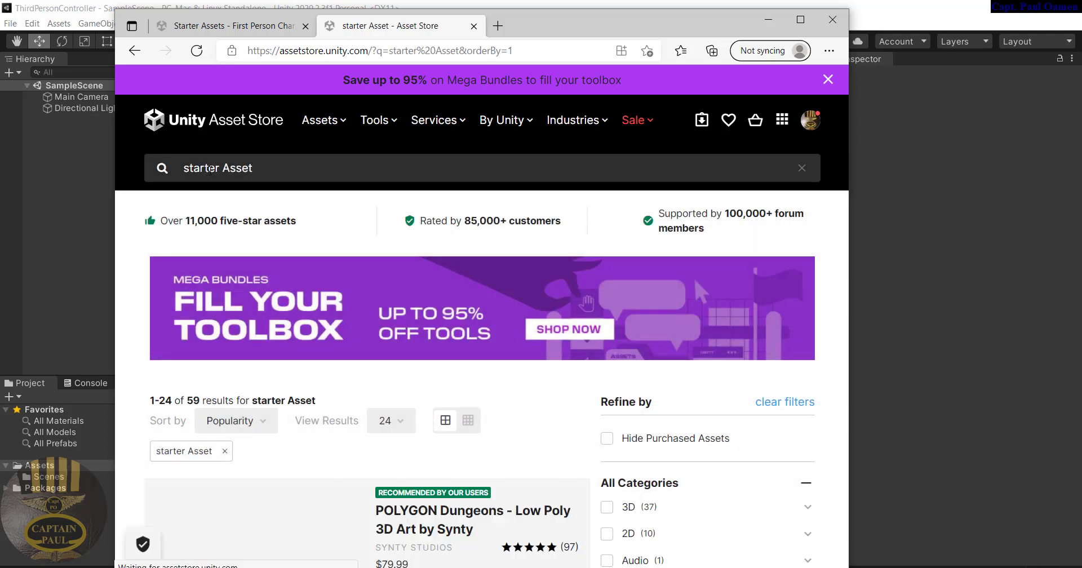
{"action": "left_click", "coordinate": [801, 20]}
{"action": "scroll", "coordinate": [1071, 253], "scroll_direction": "down", "scroll_amount": 5}
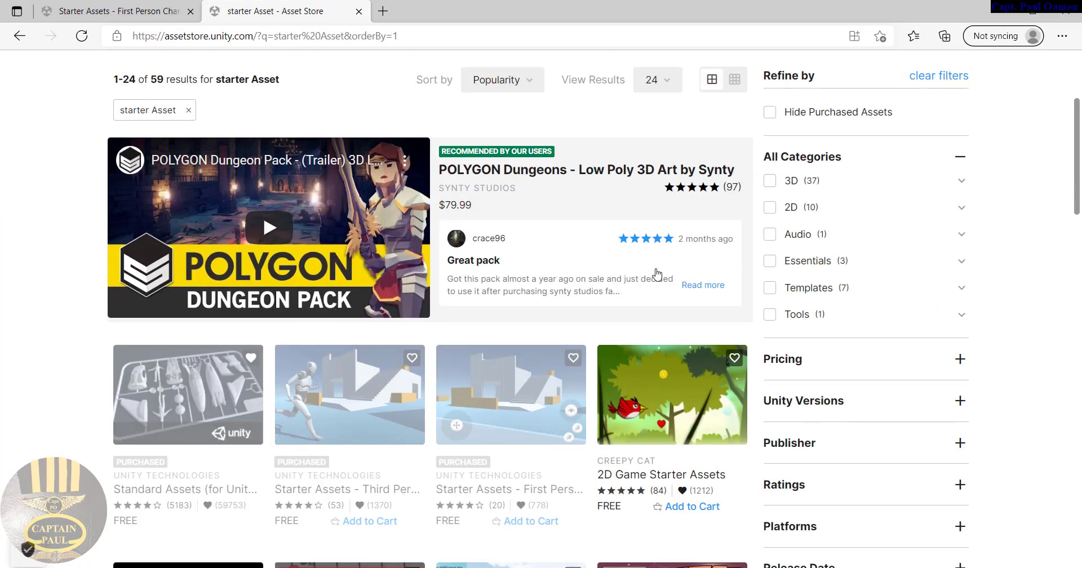
{"action": "mouse_move", "coordinate": [412, 398]}
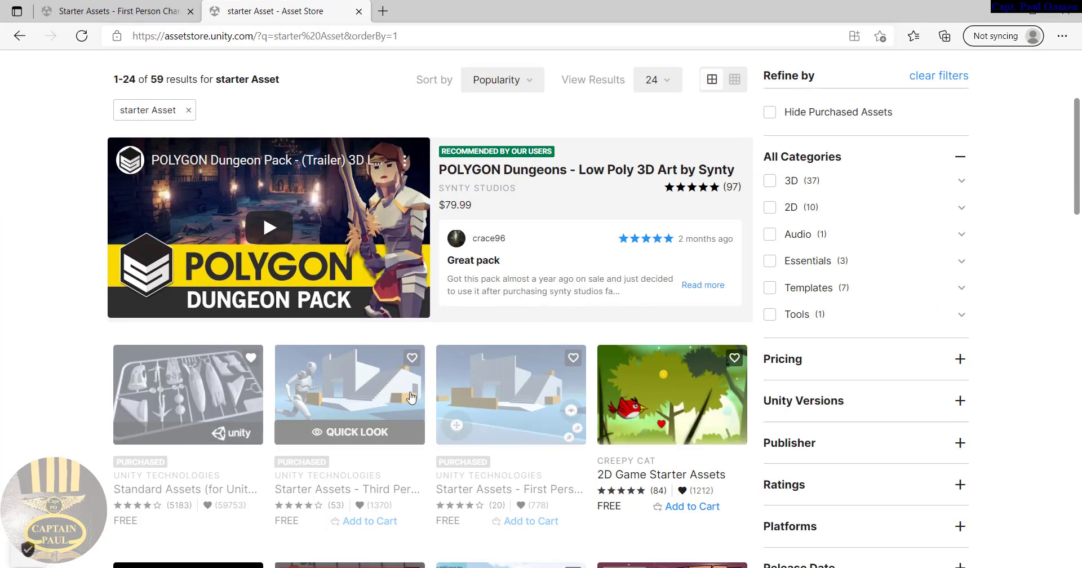
{"action": "left_click", "coordinate": [357, 390]}
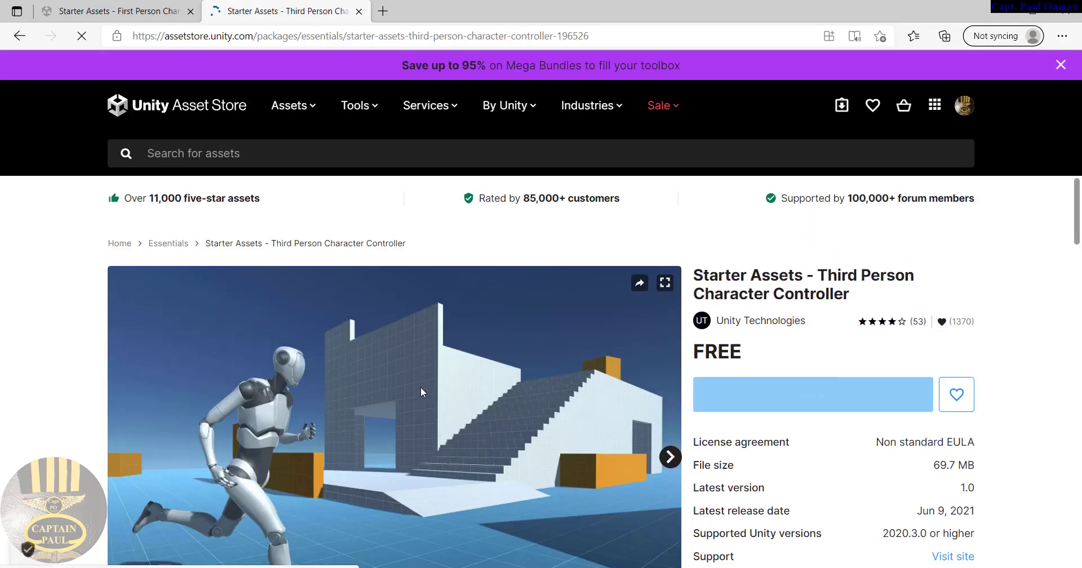
{"action": "scroll", "coordinate": [530, 344], "scroll_direction": "down", "scroll_amount": 4}
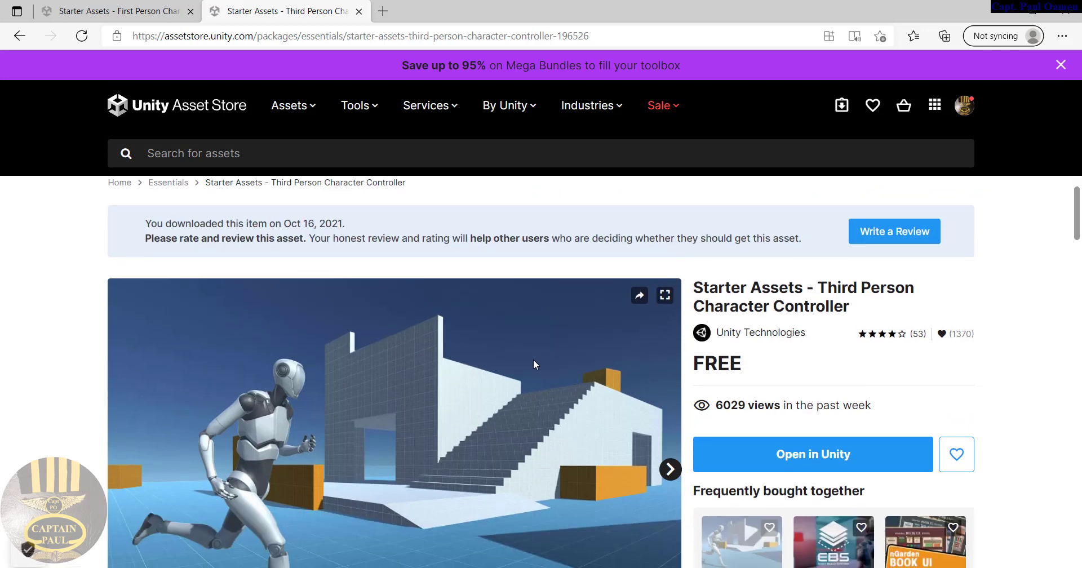
{"action": "scroll", "coordinate": [384, 257], "scroll_direction": "up", "scroll_amount": 5}
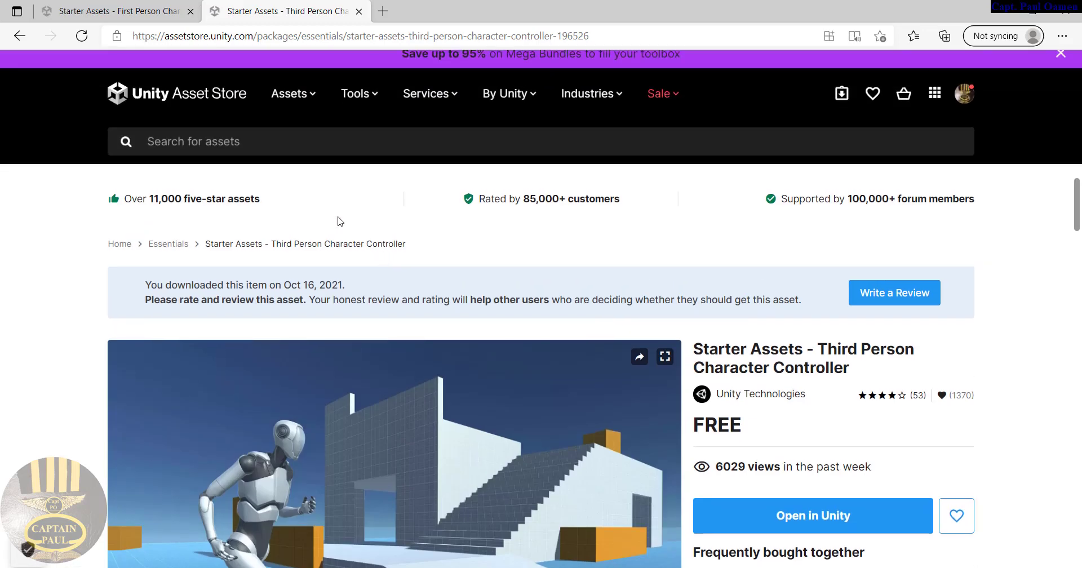
Search the Asset Store for "start assets"
{"action": "left_click", "coordinate": [336, 140]}
{"action": "type", "text": "start ass"}
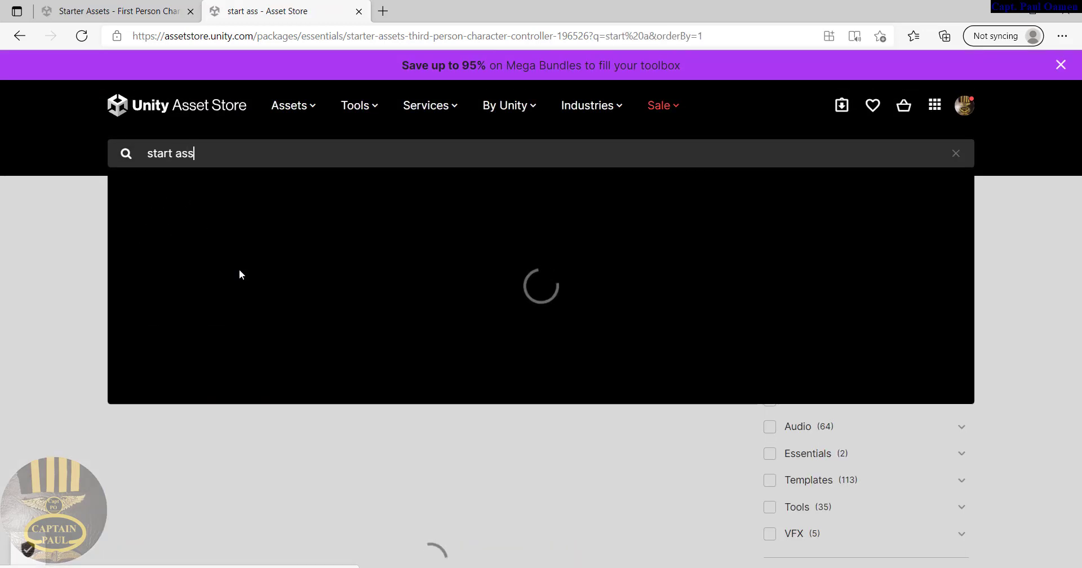
{"action": "left_click", "coordinate": [220, 202]}
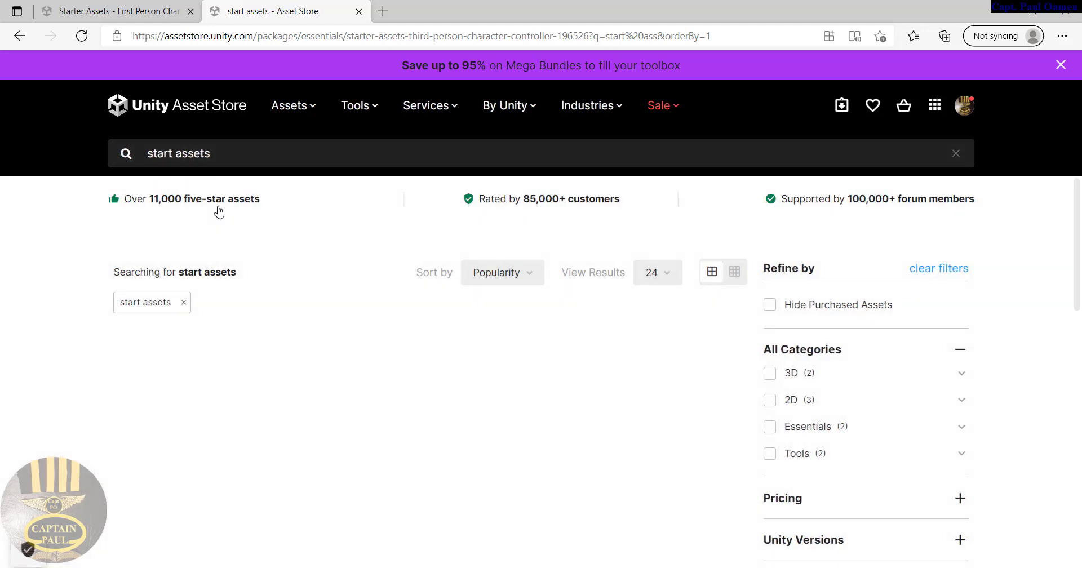
View the Starter Assets - First Person Character Controller page from the search results and return to the Unity editor
{"action": "scroll", "coordinate": [533, 407], "scroll_direction": "down", "scroll_amount": 5}
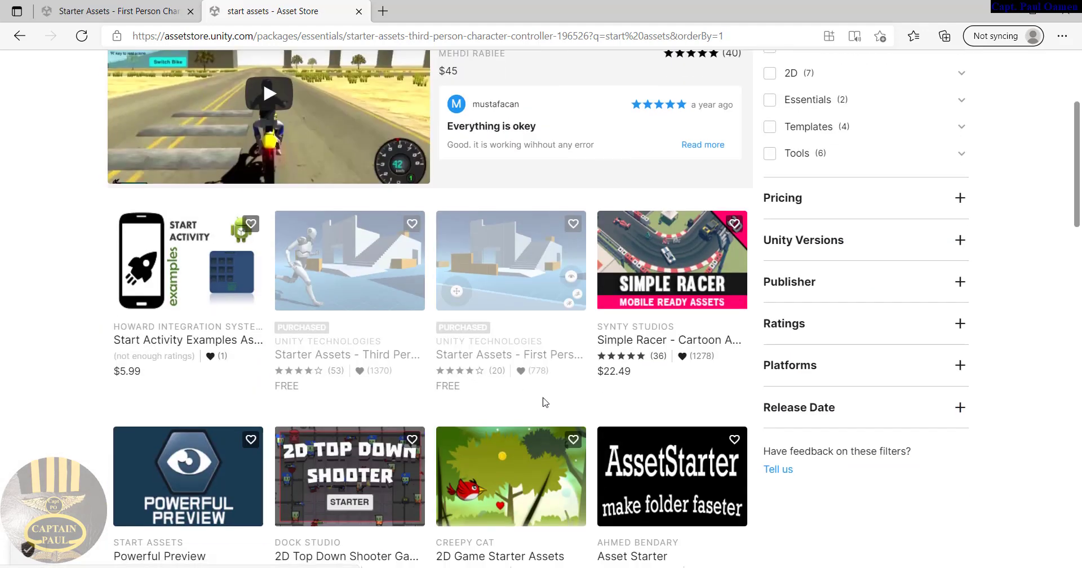
{"action": "left_click", "coordinate": [512, 266]}
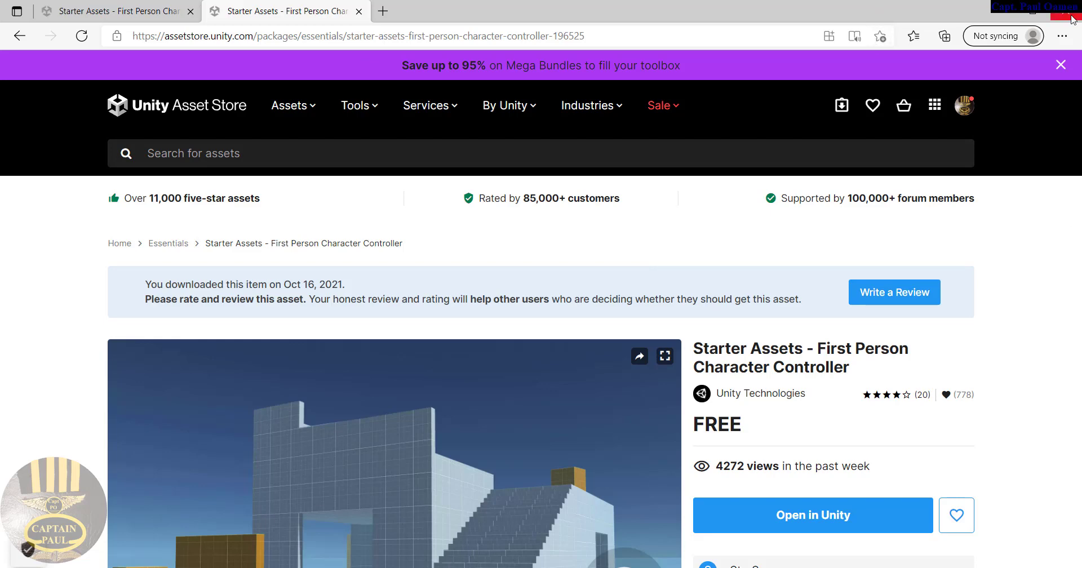
{"action": "left_click", "coordinate": [1002, 10]}
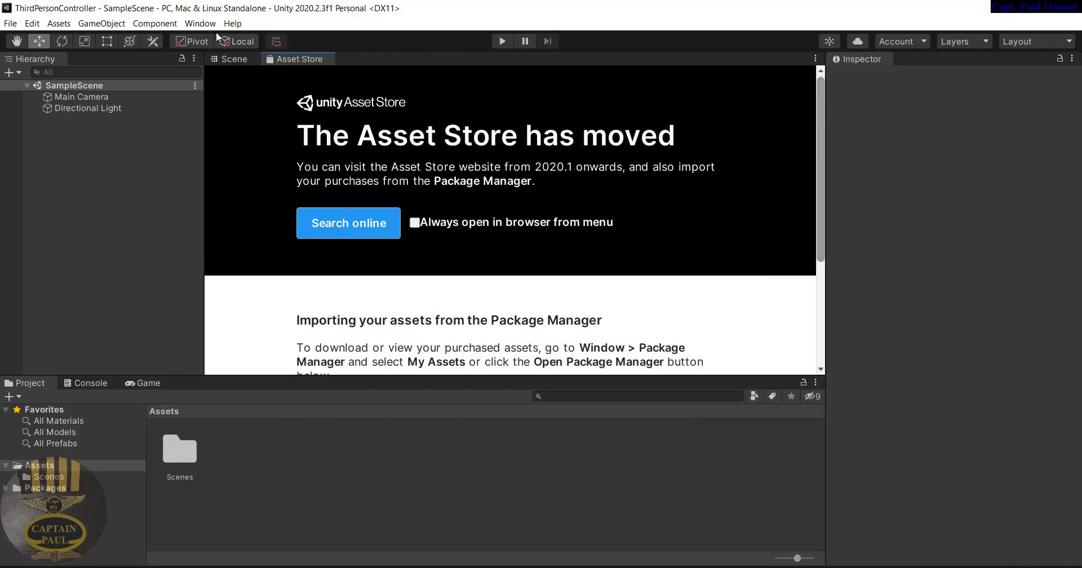
Open the Package Manager and list the packages under My Assets
{"action": "left_click", "coordinate": [201, 24]}
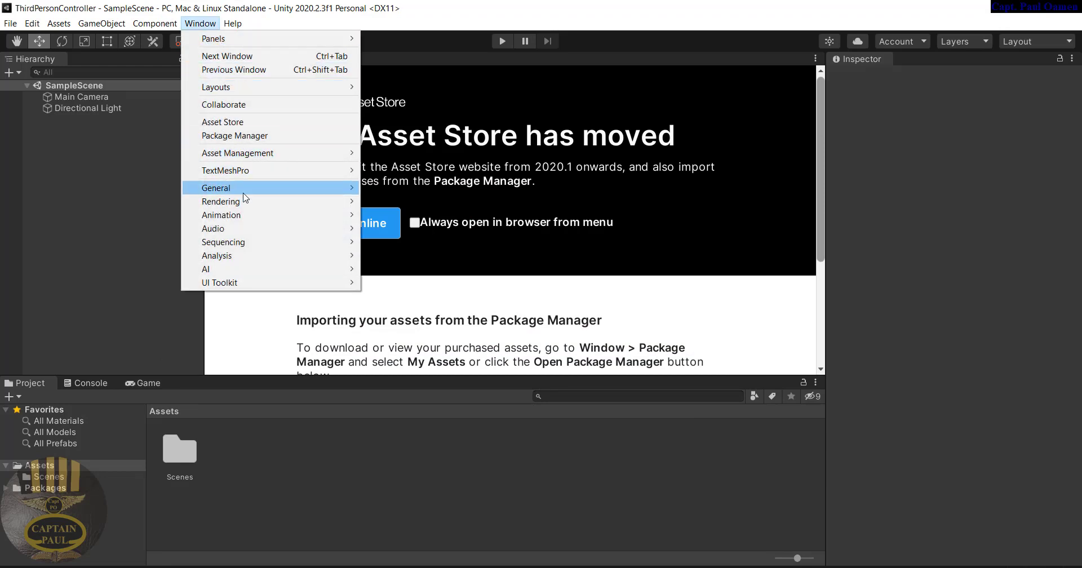
{"action": "left_click", "coordinate": [209, 137]}
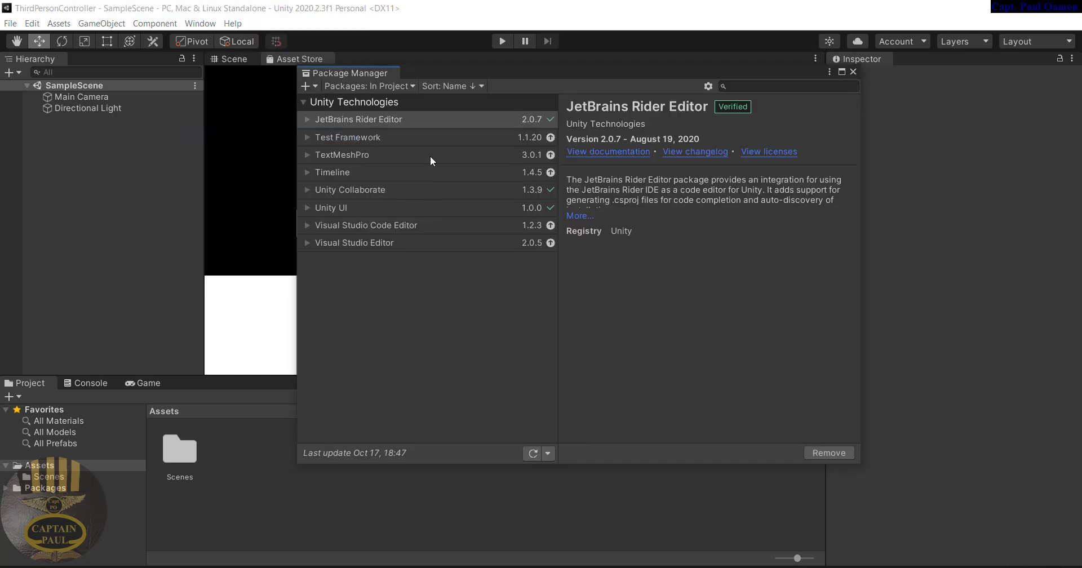
{"action": "left_click", "coordinate": [411, 87]}
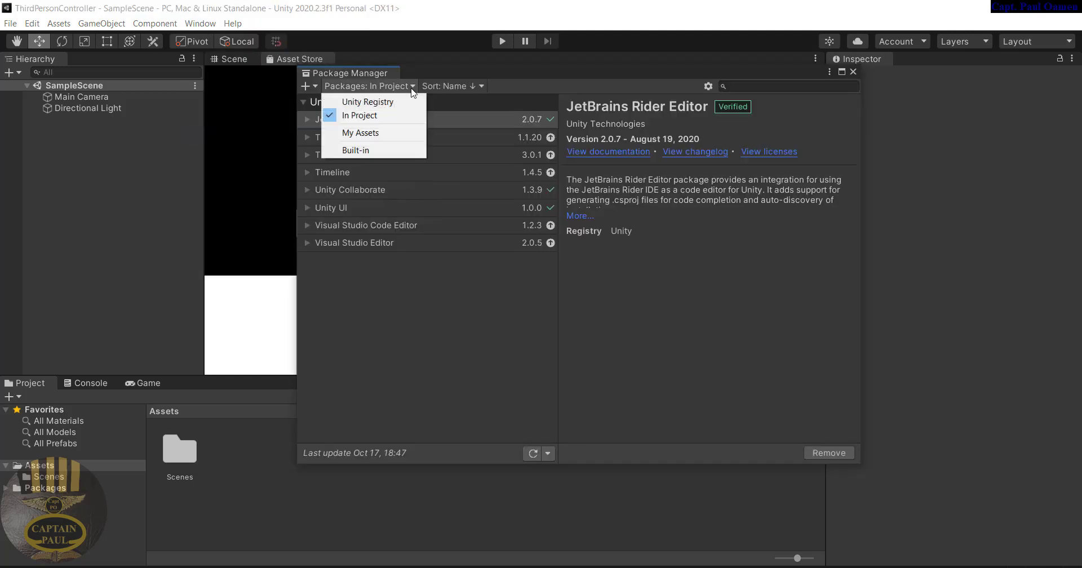
{"action": "left_click", "coordinate": [359, 133]}
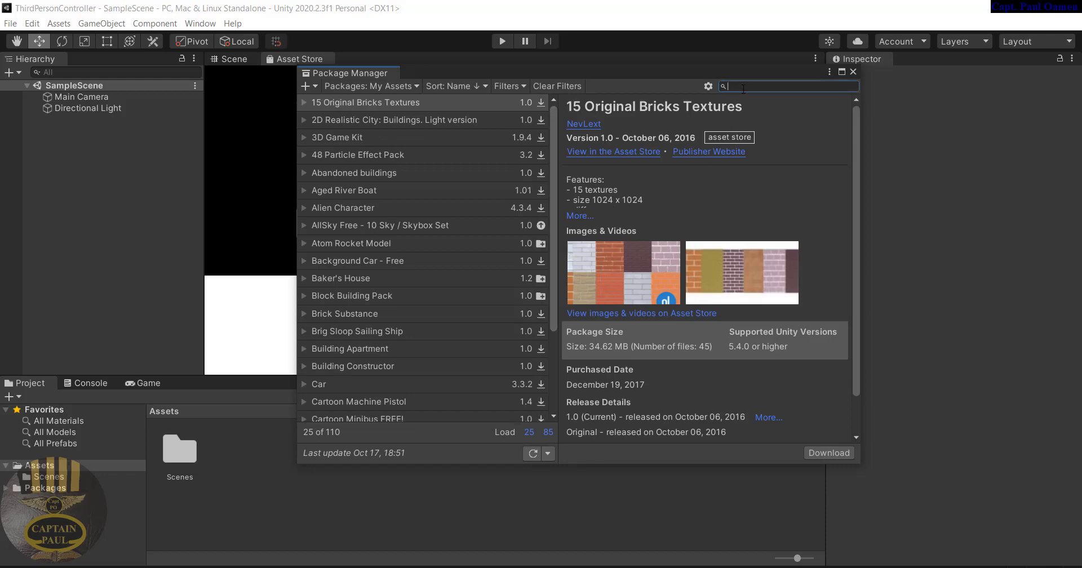
Search My Assets for "start Asset" and clear the search
{"action": "type", "text": "start Asset"}
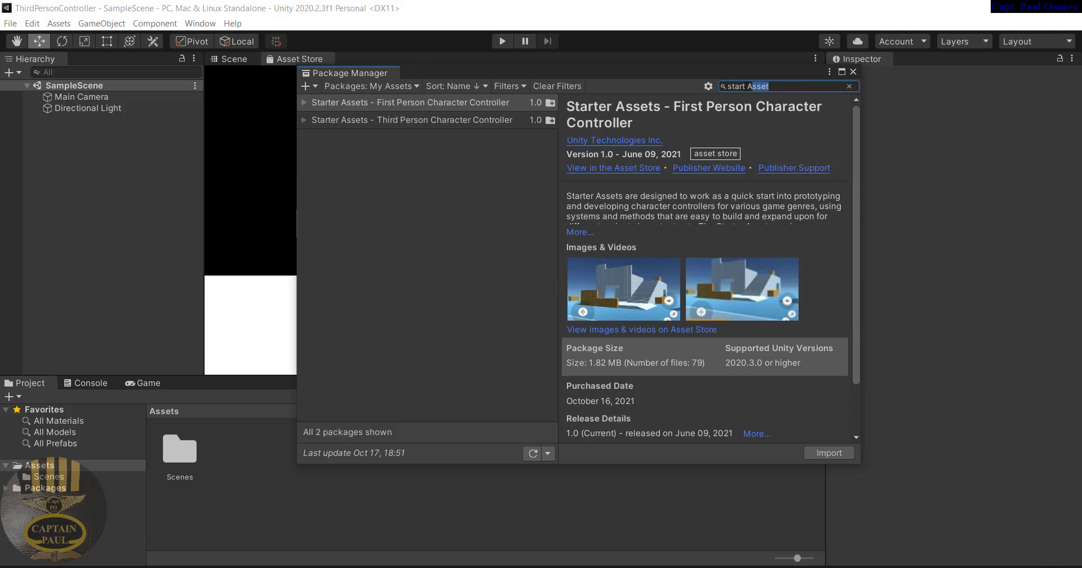
{"action": "key", "text": "ctrl+a"}
{"action": "key", "text": "BackSpace"}
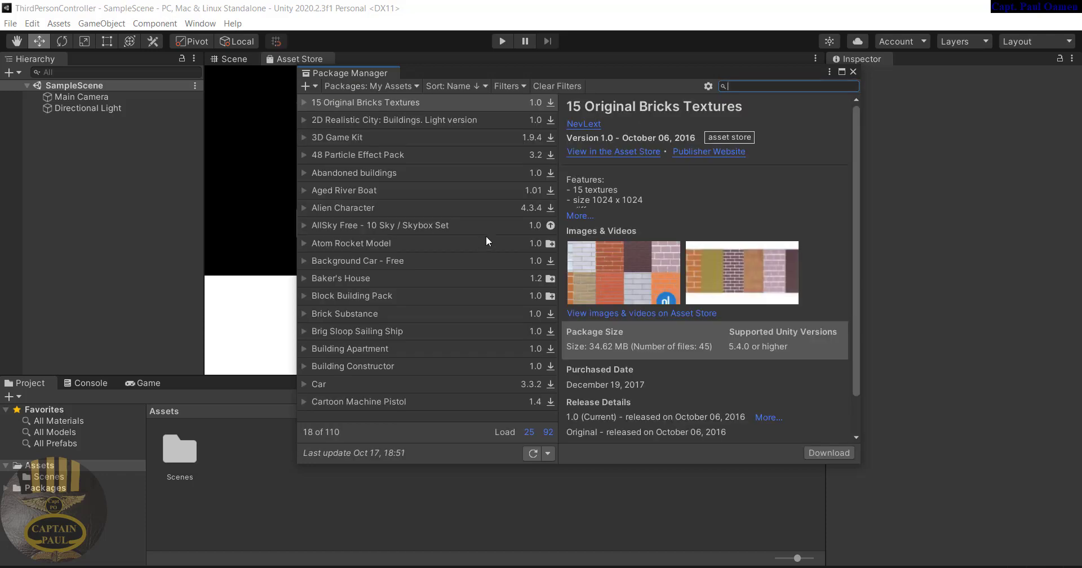
Load all remaining My Assets packages and view the details of Starter Assets - First Person Character Controller
{"action": "left_click", "coordinate": [549, 434]}
{"action": "scroll", "coordinate": [550, 292], "scroll_direction": "down", "scroll_amount": 20}
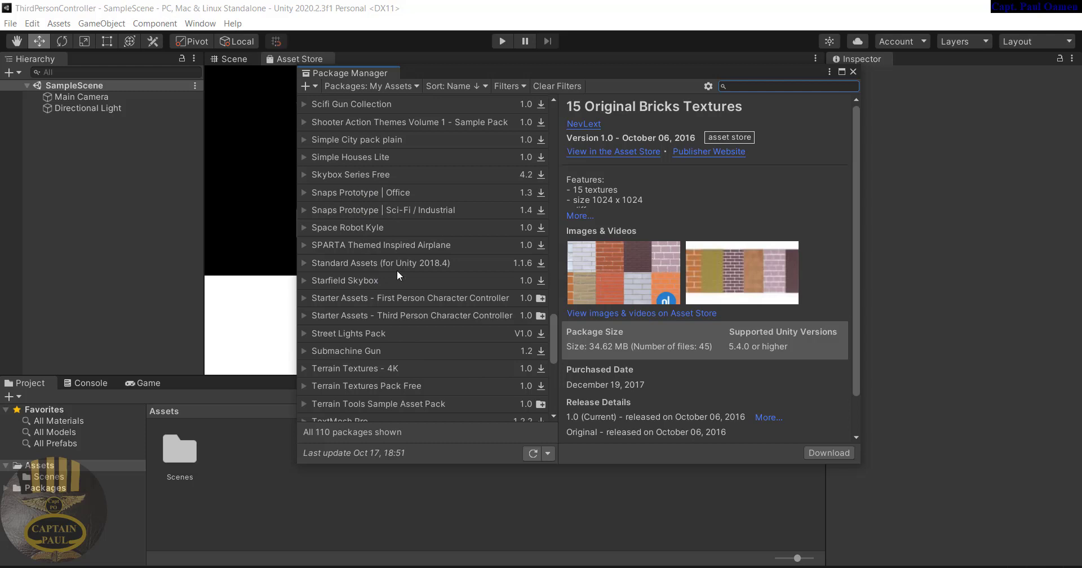
{"action": "left_click", "coordinate": [409, 299]}
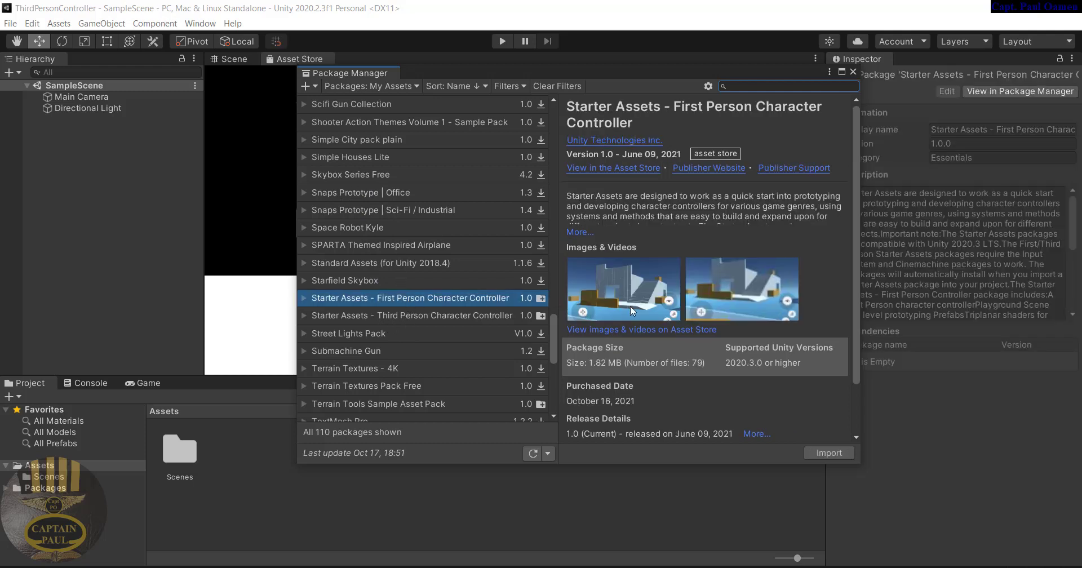
Import all files of Starter Assets - Third Person Character Controller and enable the new input system backends with an editor restart
{"action": "left_click", "coordinate": [400, 316]}
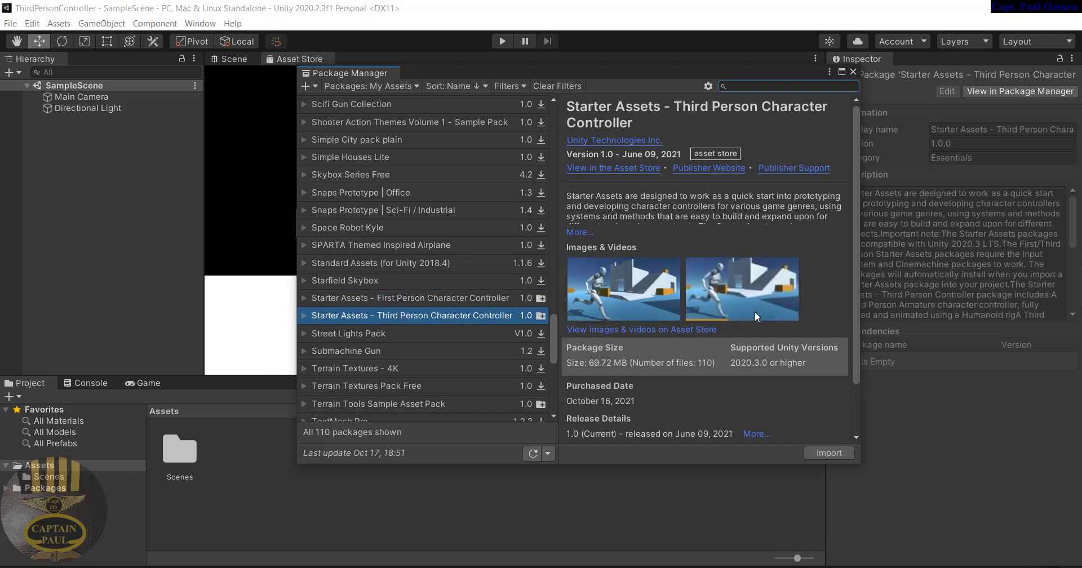
{"action": "left_click", "coordinate": [827, 454]}
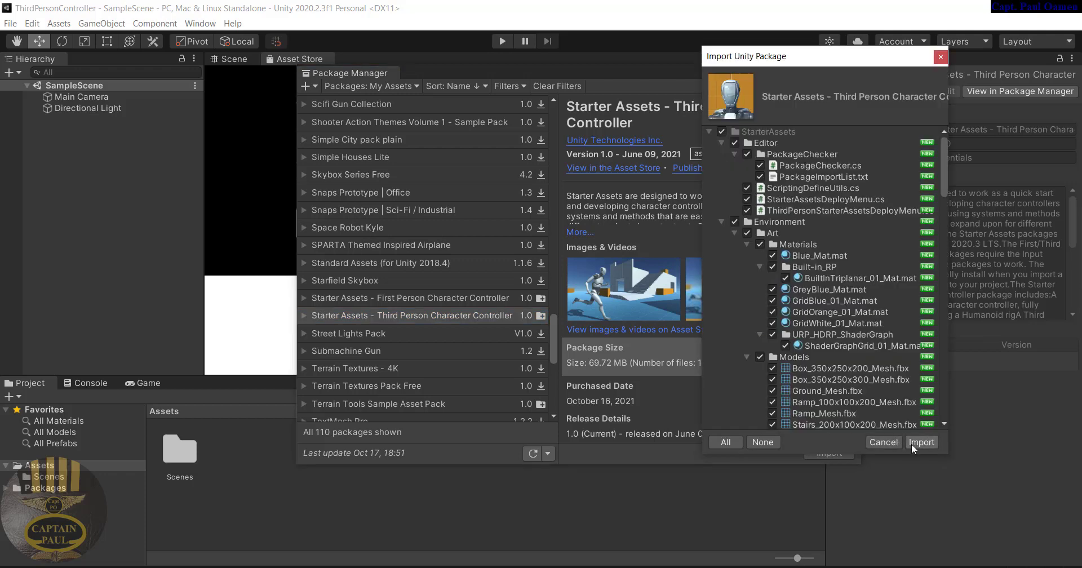
{"action": "left_click", "coordinate": [915, 443]}
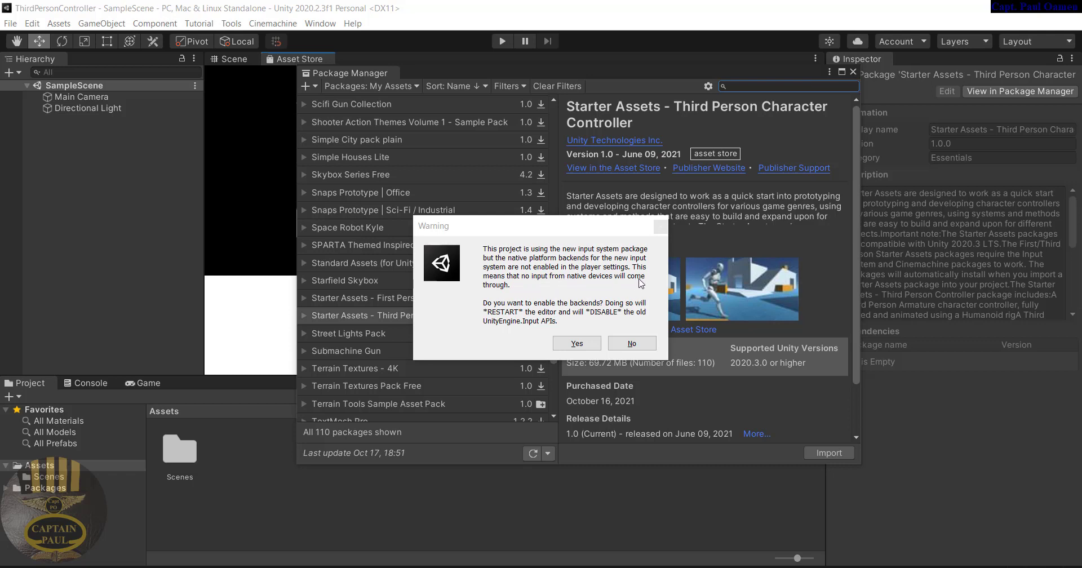
{"action": "left_click", "coordinate": [578, 344]}
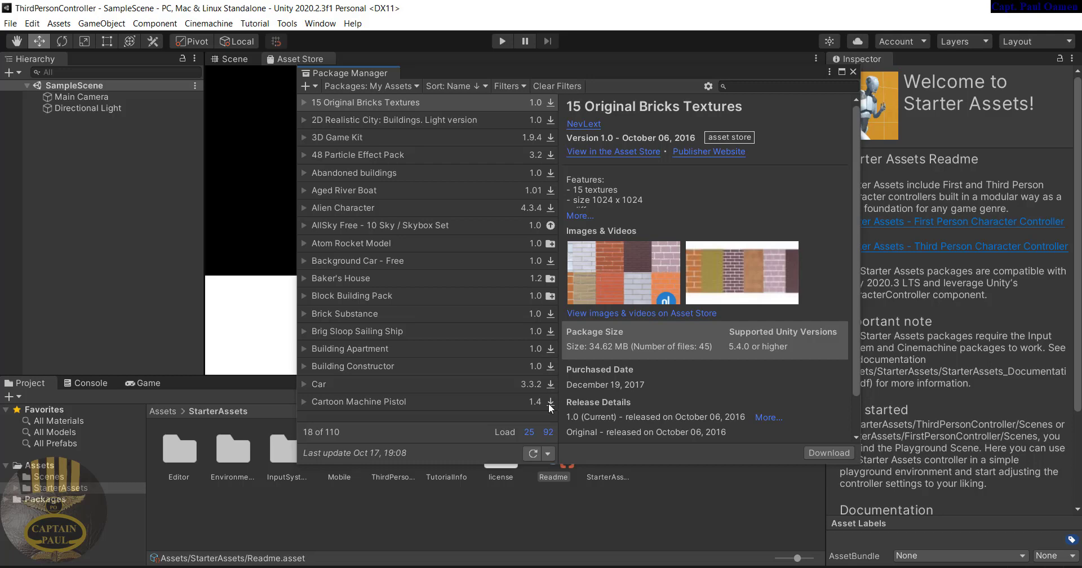
Reload the full My Assets list and view the Starter Assets - First Person Character Controller package again
{"action": "left_click", "coordinate": [548, 433]}
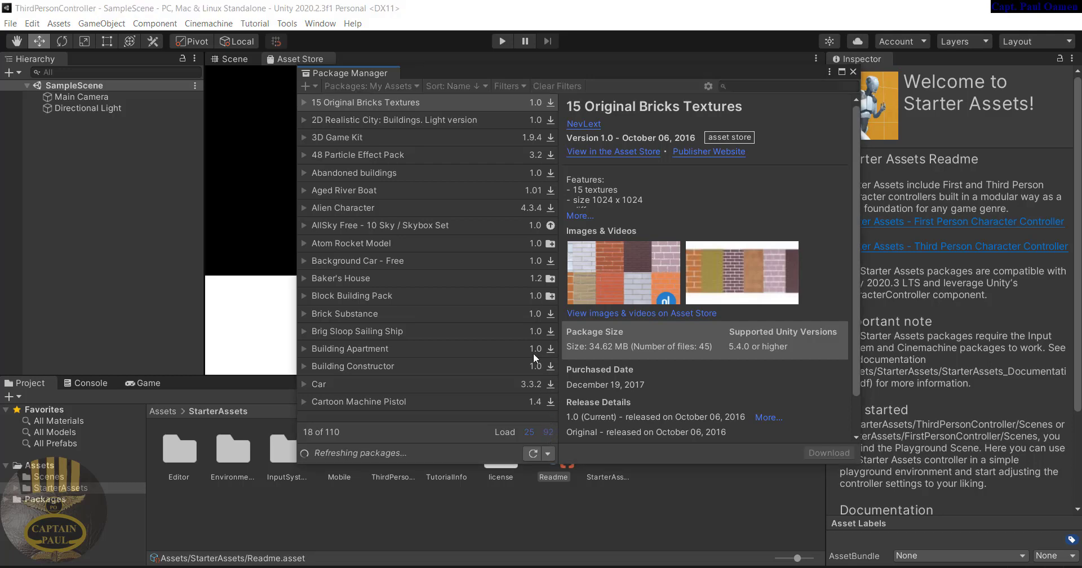
{"action": "scroll", "coordinate": [512, 265], "scroll_direction": "down", "scroll_amount": 8}
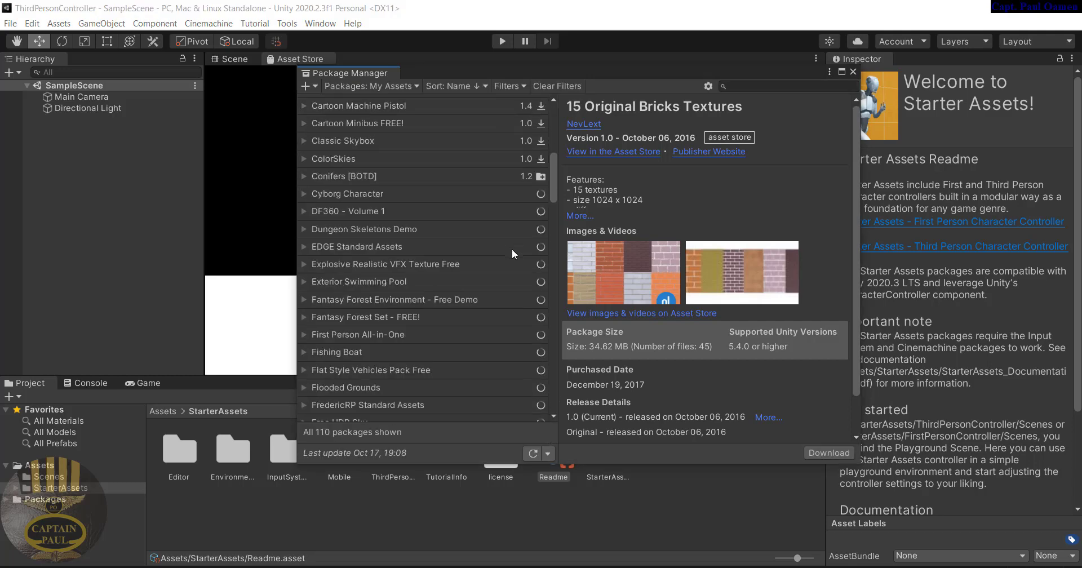
{"action": "scroll", "coordinate": [513, 246], "scroll_direction": "down", "scroll_amount": 2}
{"action": "left_click_drag", "start_coordinate": [553, 188], "coordinate": [588, 330]}
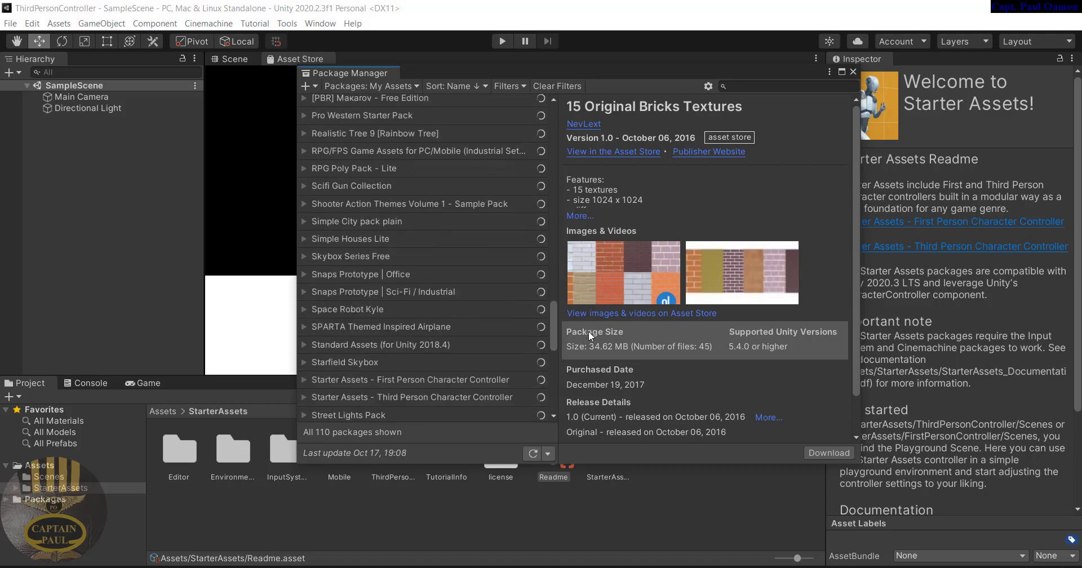
{"action": "scroll", "coordinate": [447, 260], "scroll_direction": "down", "scroll_amount": 4}
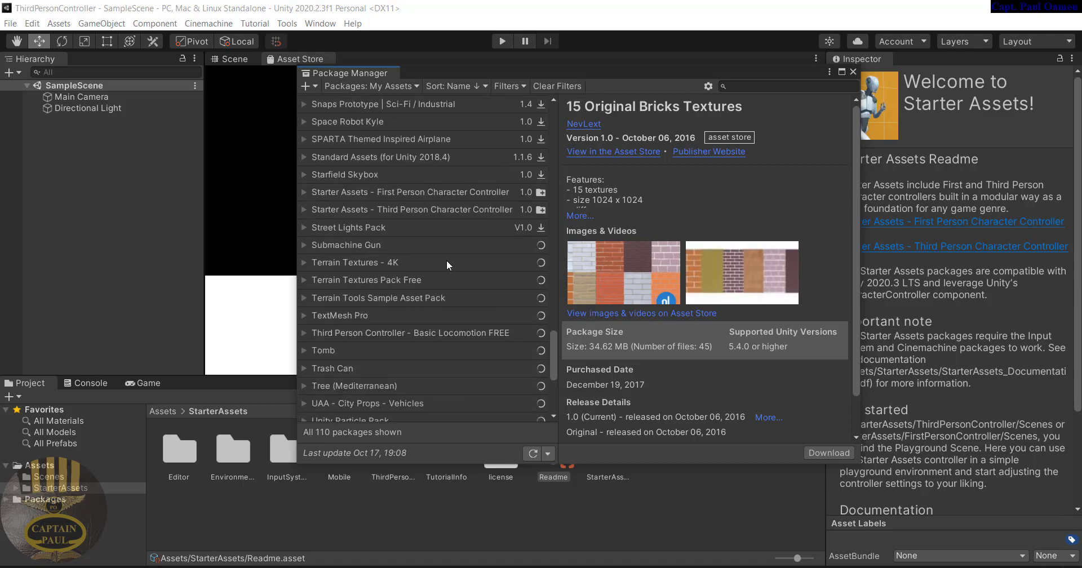
{"action": "left_click", "coordinate": [356, 192]}
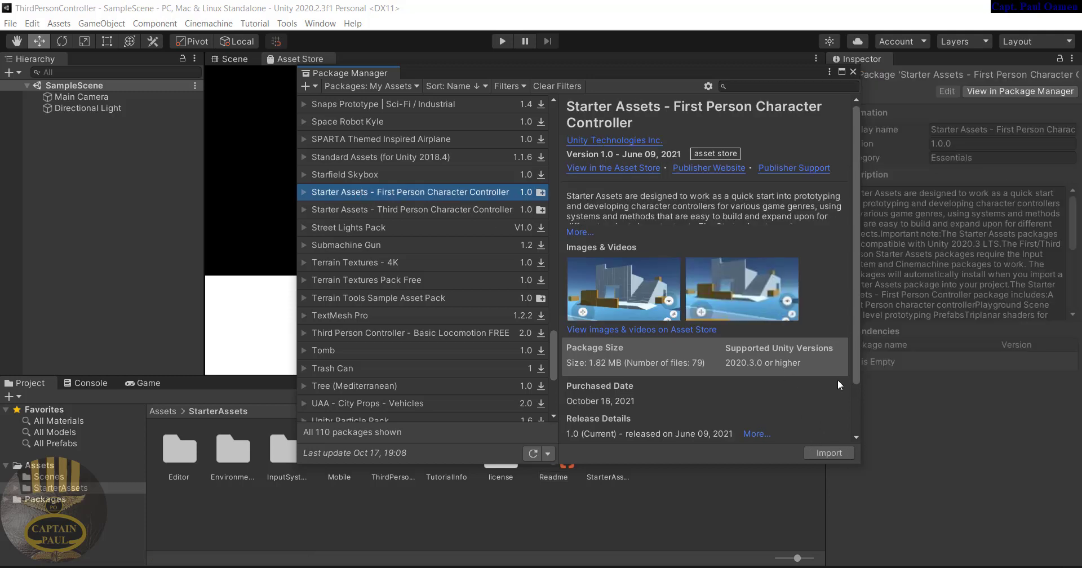
Close the Package Manager and the Asset Store view to return to the Scene view
{"action": "left_click", "coordinate": [853, 73]}
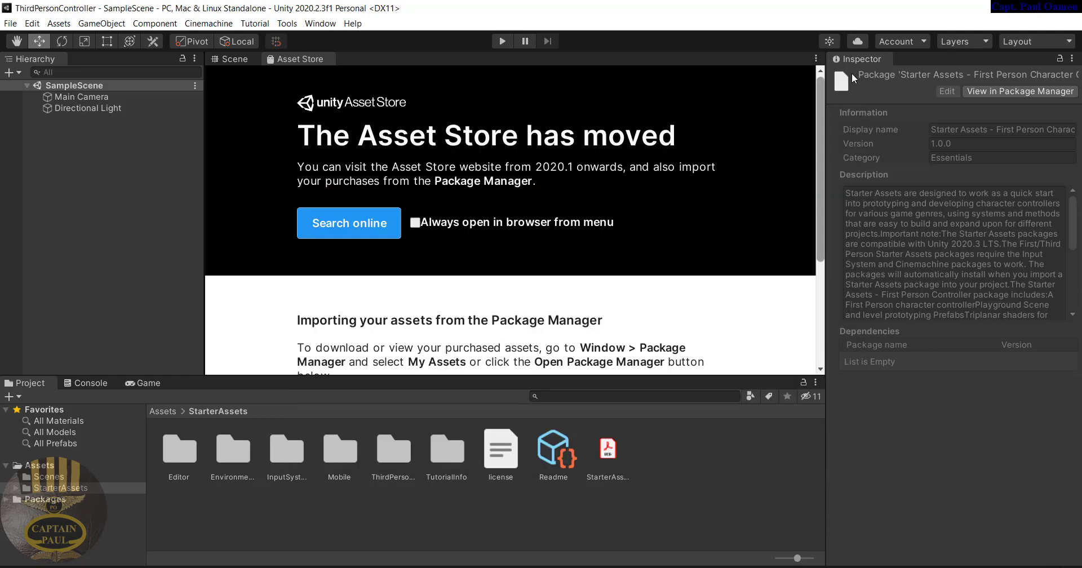
{"action": "right_click", "coordinate": [308, 56]}
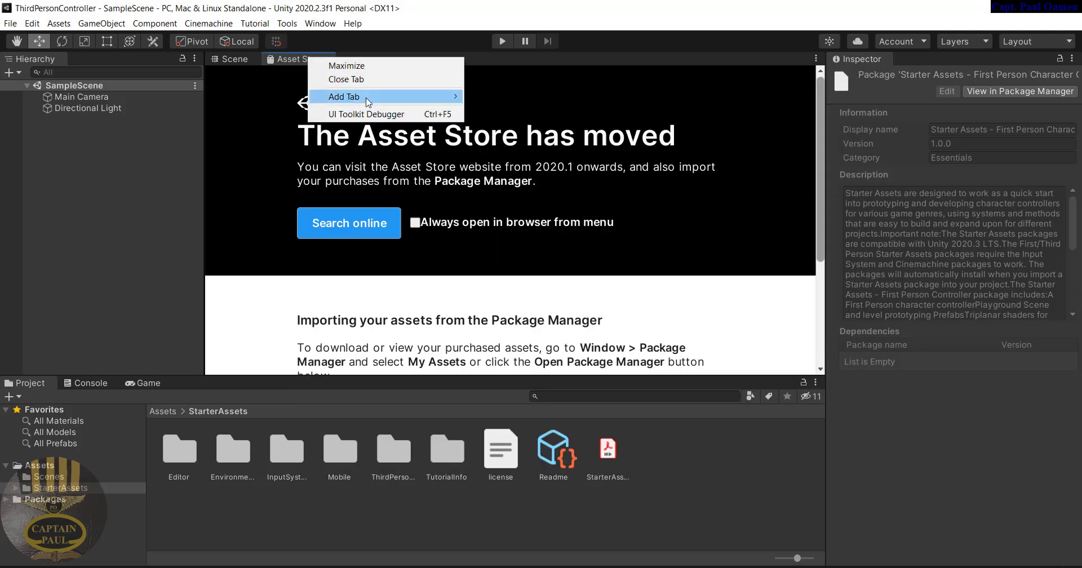
{"action": "left_click", "coordinate": [346, 80]}
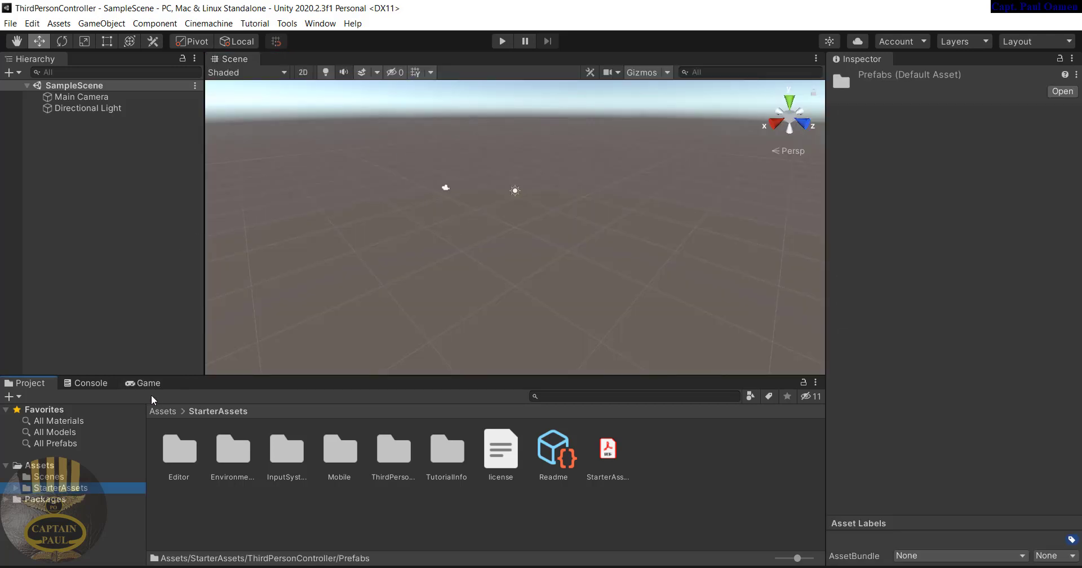
Open the Playground scene from the Scenes folder in StarterAssets/ThirdPersonController
{"action": "left_click", "coordinate": [396, 460]}
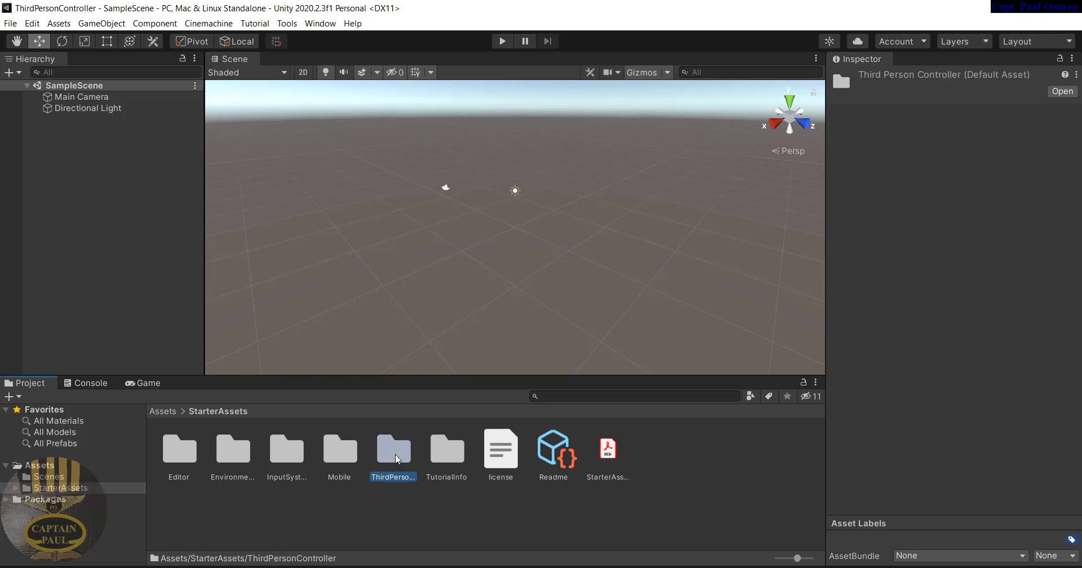
{"action": "double_click", "coordinate": [397, 460]}
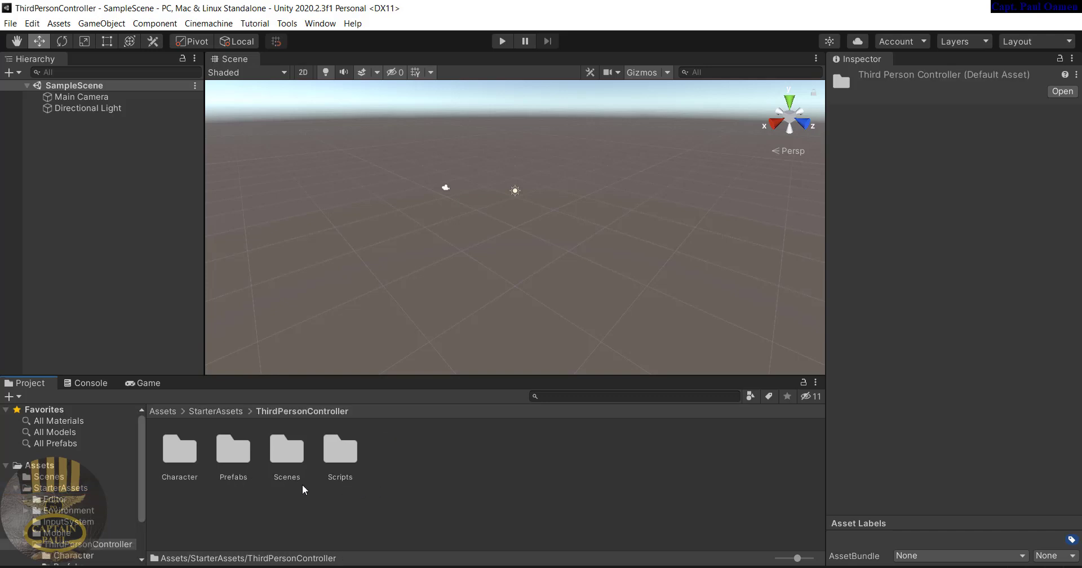
{"action": "double_click", "coordinate": [286, 458]}
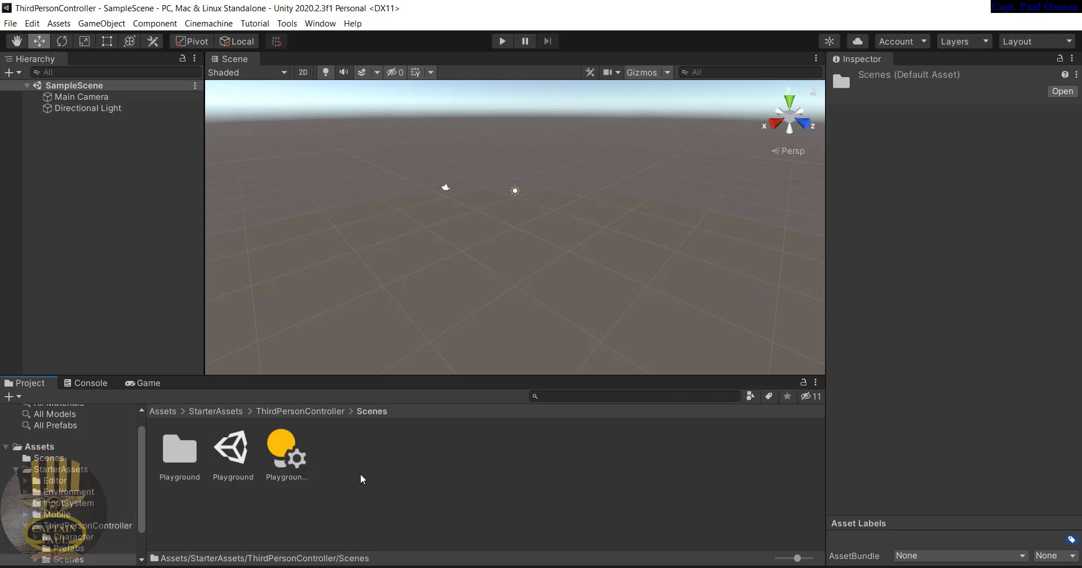
{"action": "double_click", "coordinate": [233, 451]}
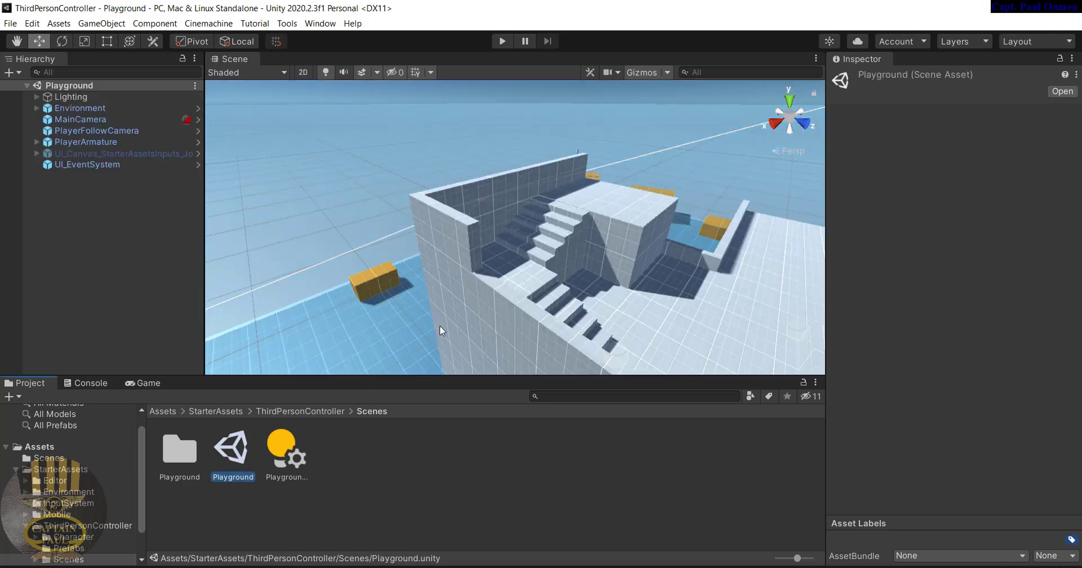
Play the Playground scene and walk the character across the ground past the orange blocks beside the building's outer wall
{"action": "left_click_drag", "start_coordinate": [522, 296], "coordinate": [583, 324], "text": "alt"}
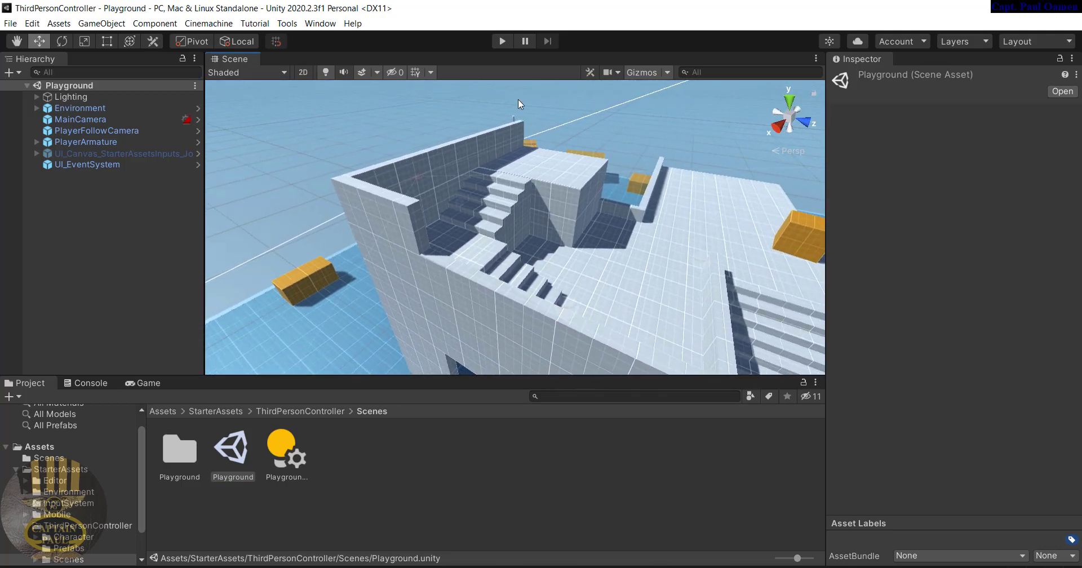
{"action": "left_click", "coordinate": [500, 40]}
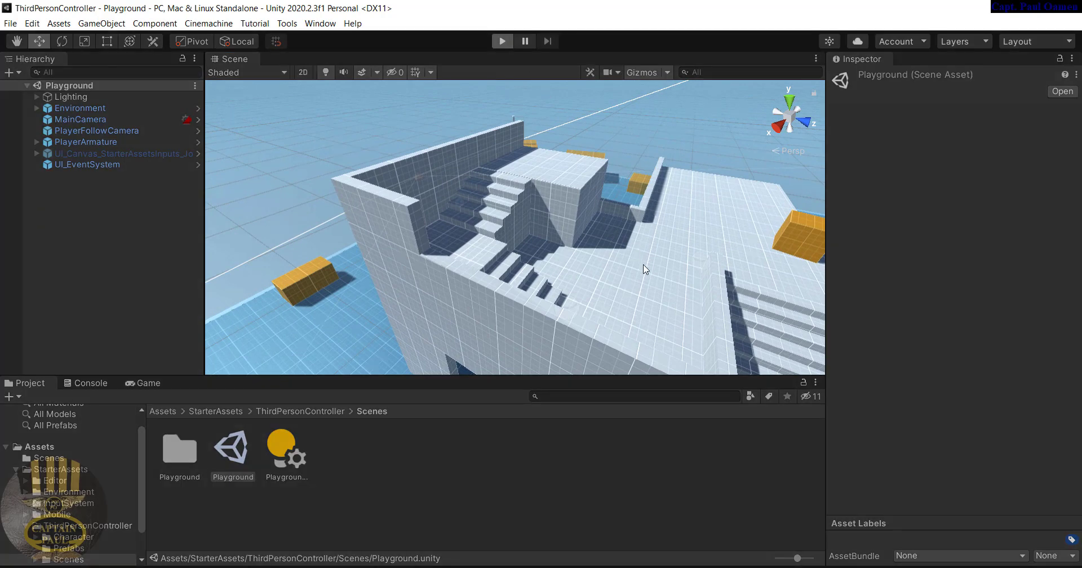
{"action": "key", "text": "a"}
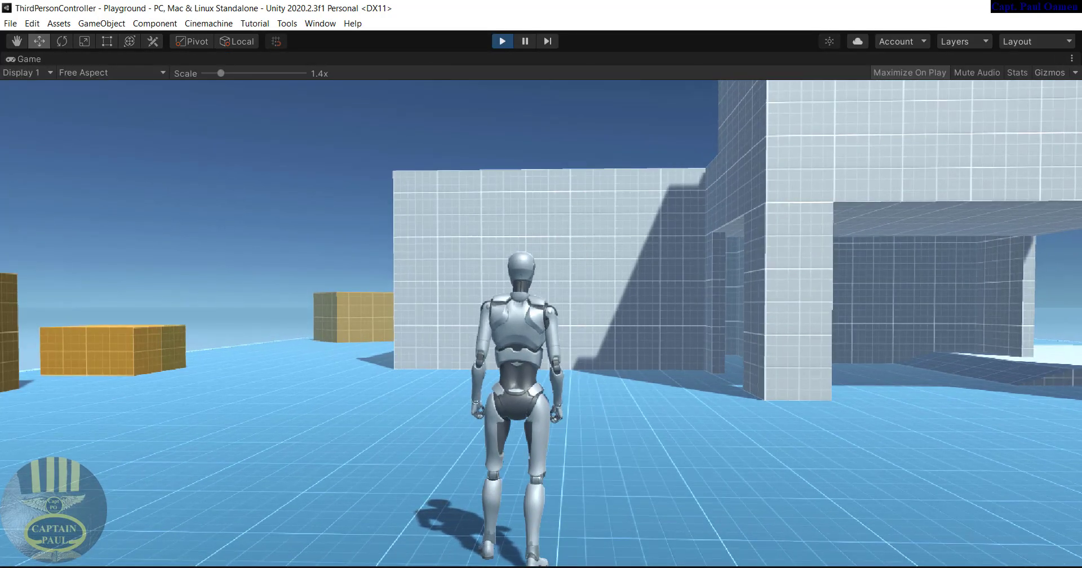
{"action": "key", "text": "w"}
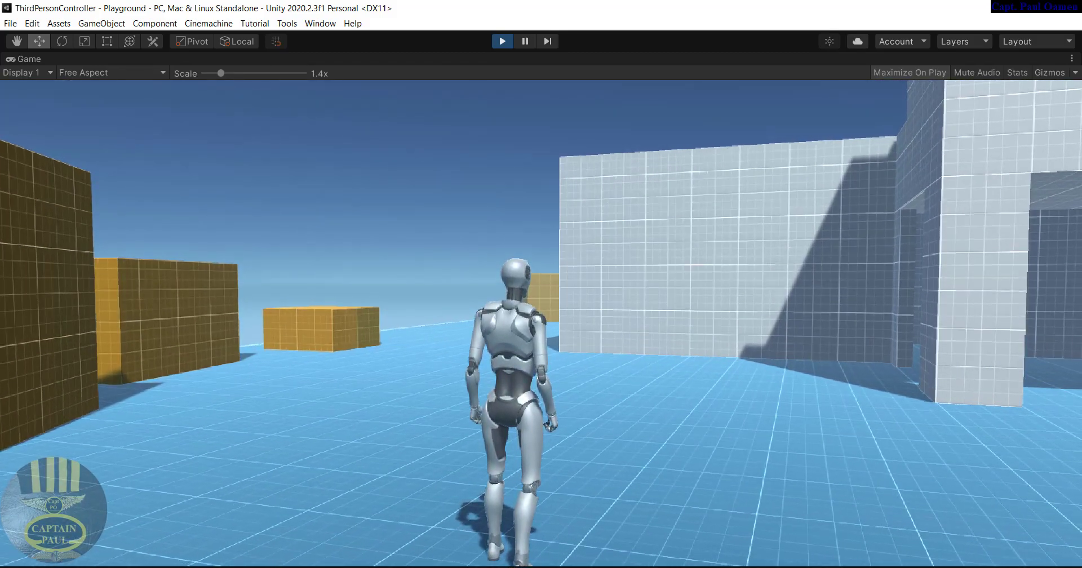
{"action": "key", "text": "w"}
{"action": "key", "text": "w"}
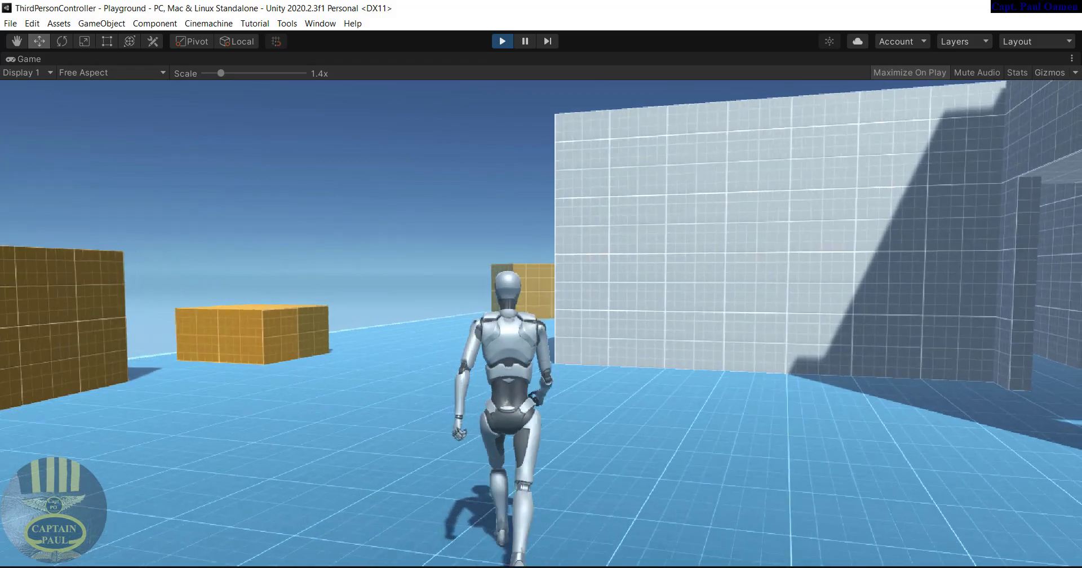
{"action": "key", "text": "w"}
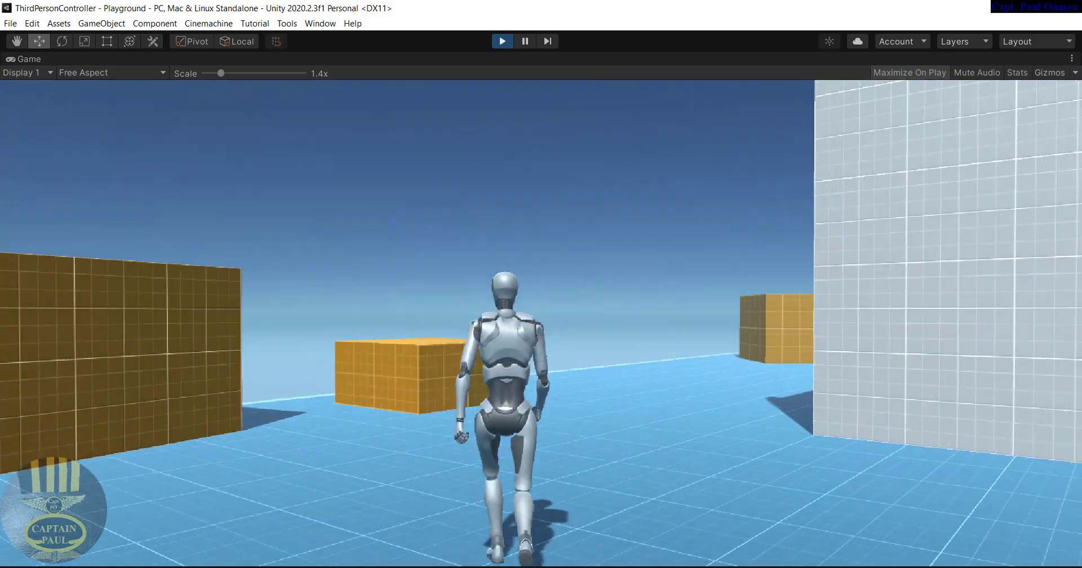
{"action": "key", "text": "w"}
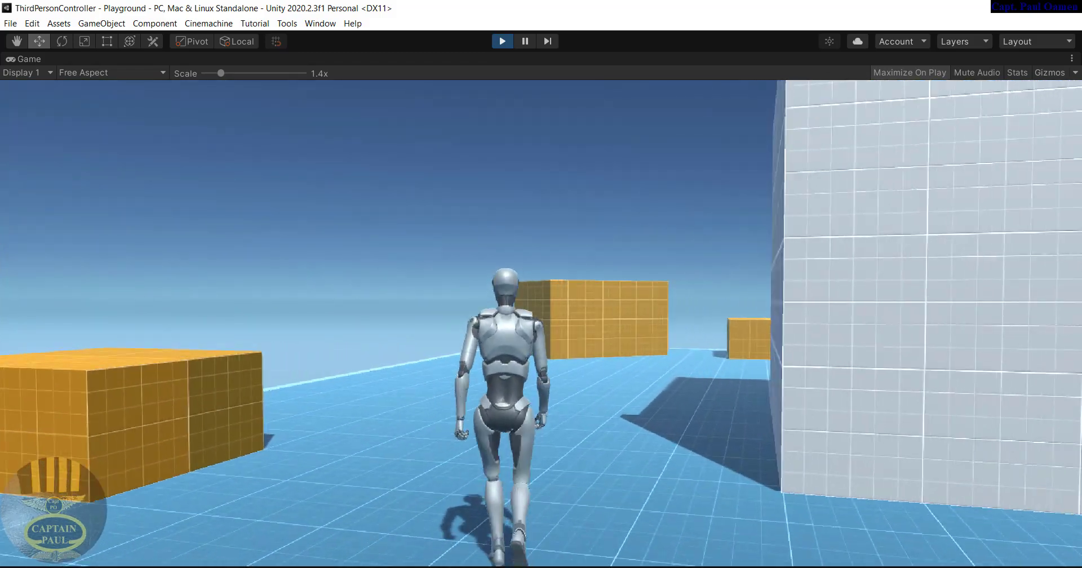
{"action": "key", "text": "w"}
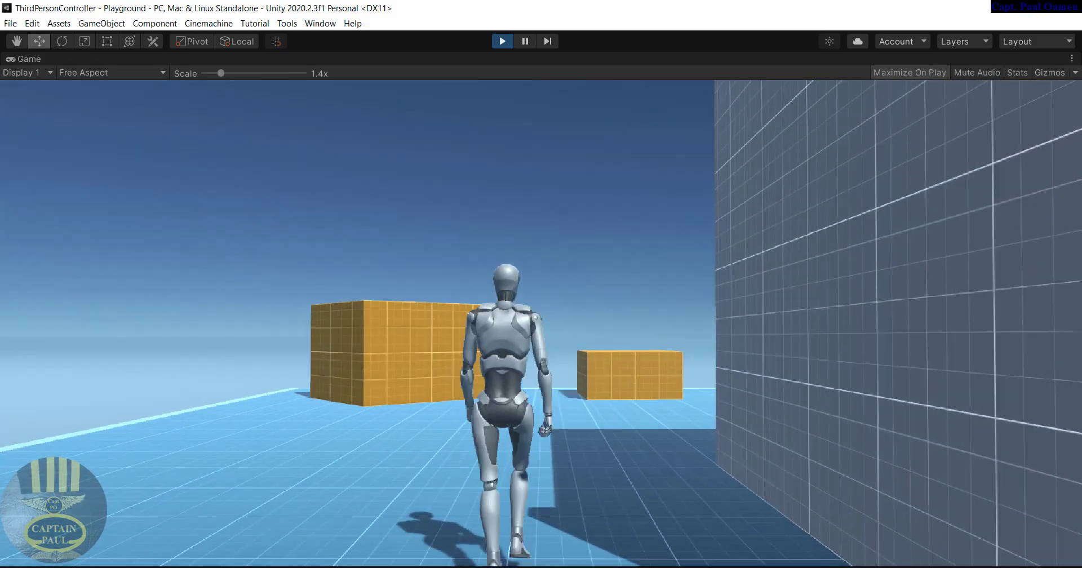
{"action": "key", "text": "w"}
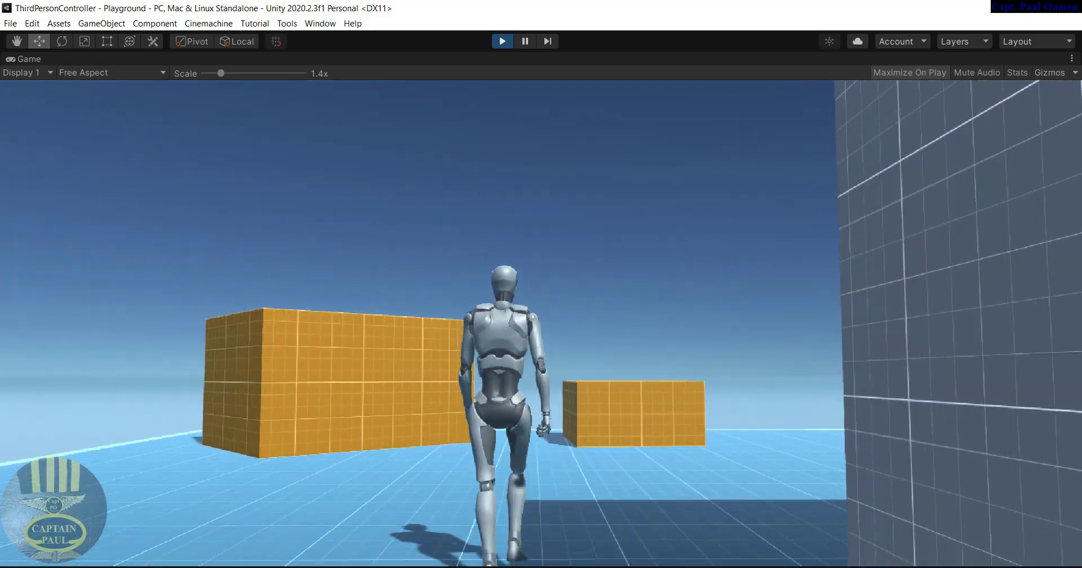
Walk the character between the orange blocks and around the building to the foot of the large outer staircase
{"action": "key", "text": "w"}
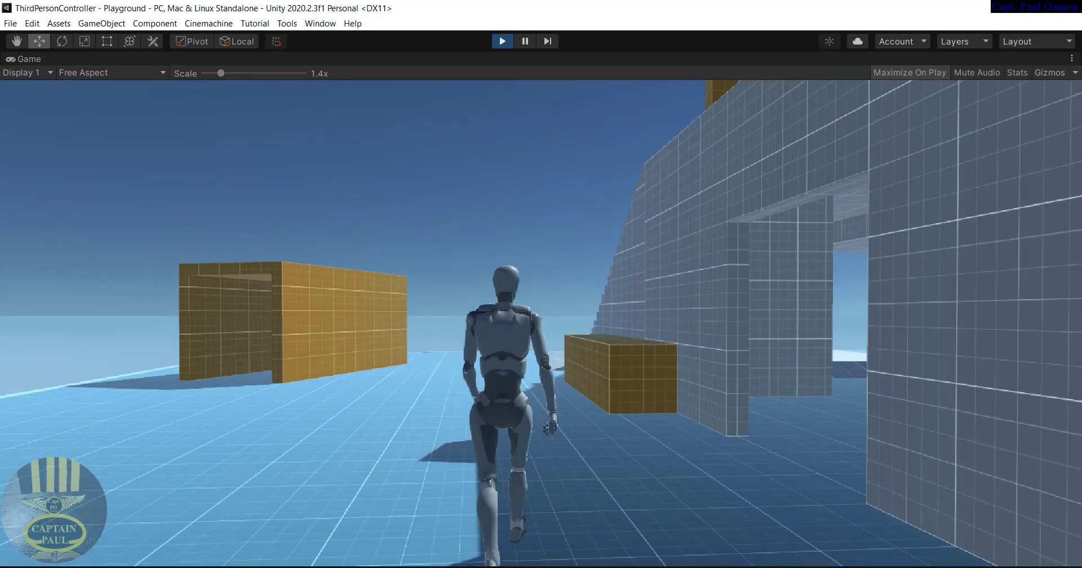
{"action": "key", "text": "w"}
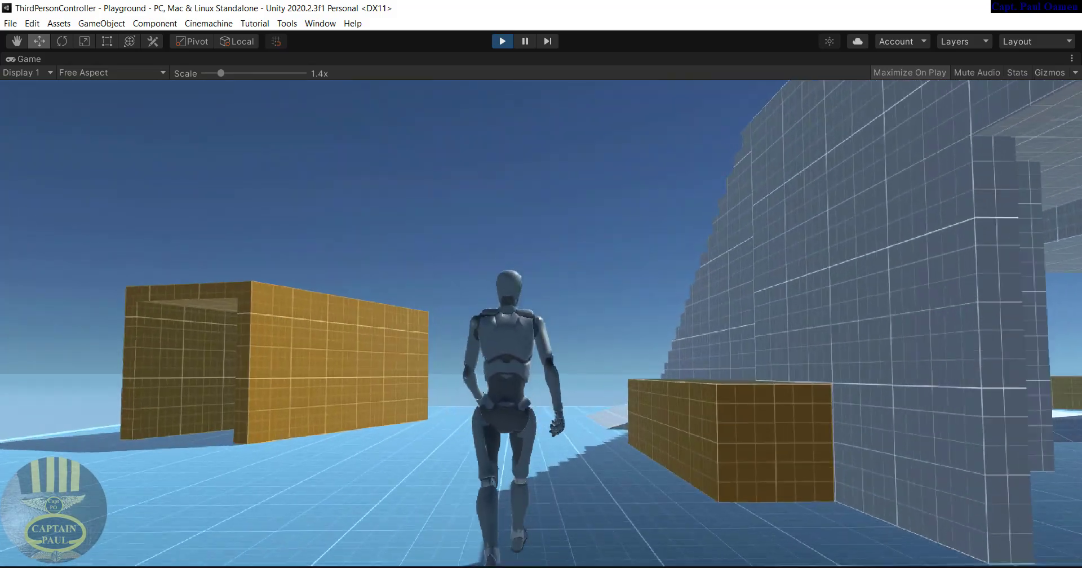
{"action": "key", "text": "w"}
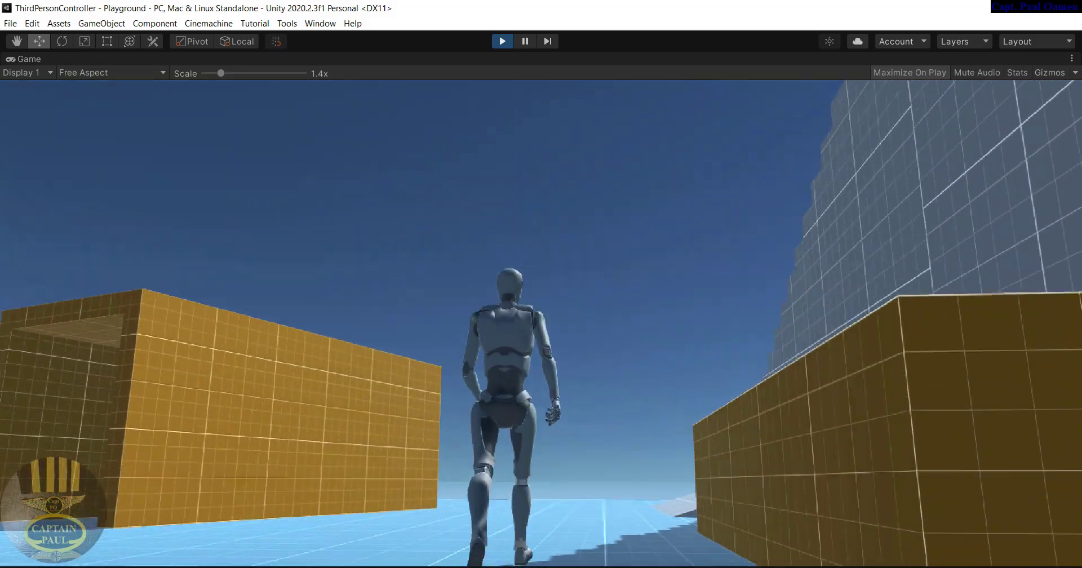
{"action": "key", "text": "w"}
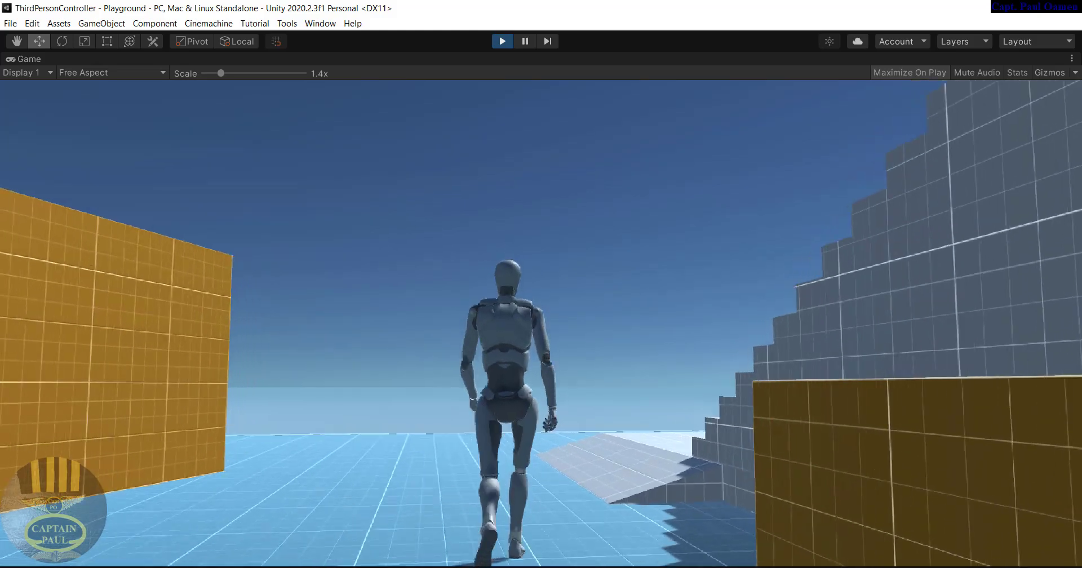
{"action": "key", "text": "w"}
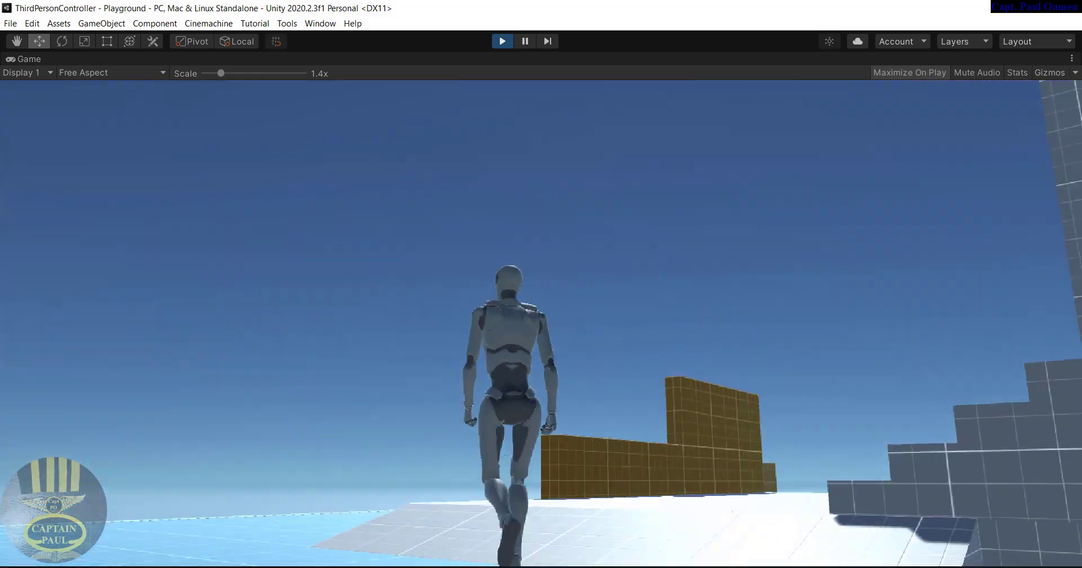
{"action": "key", "text": "w"}
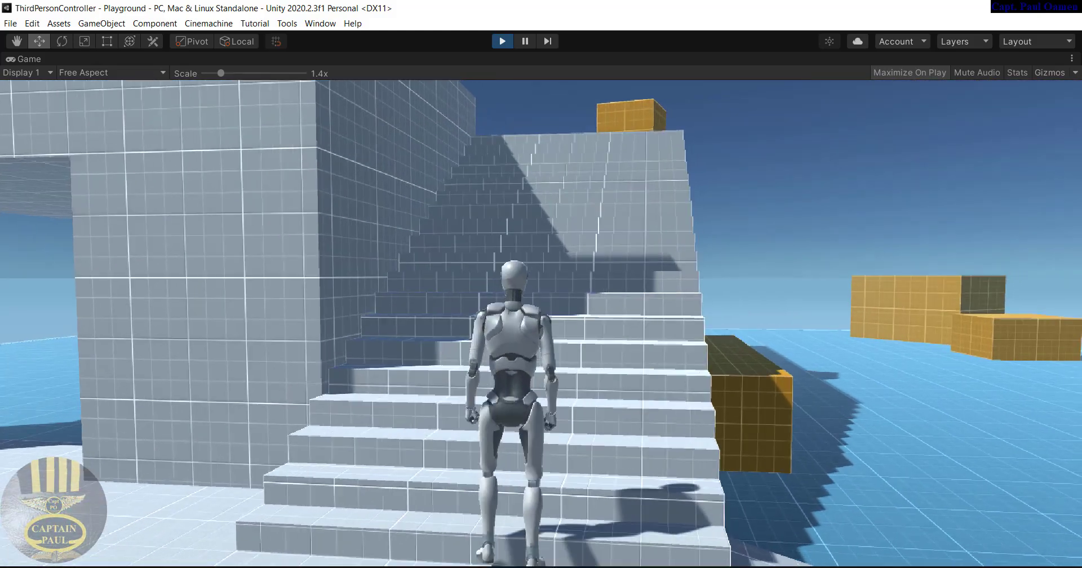
Walk the character up the large staircase onto the raised platform and up the smaller steps there
{"action": "key", "text": "w"}
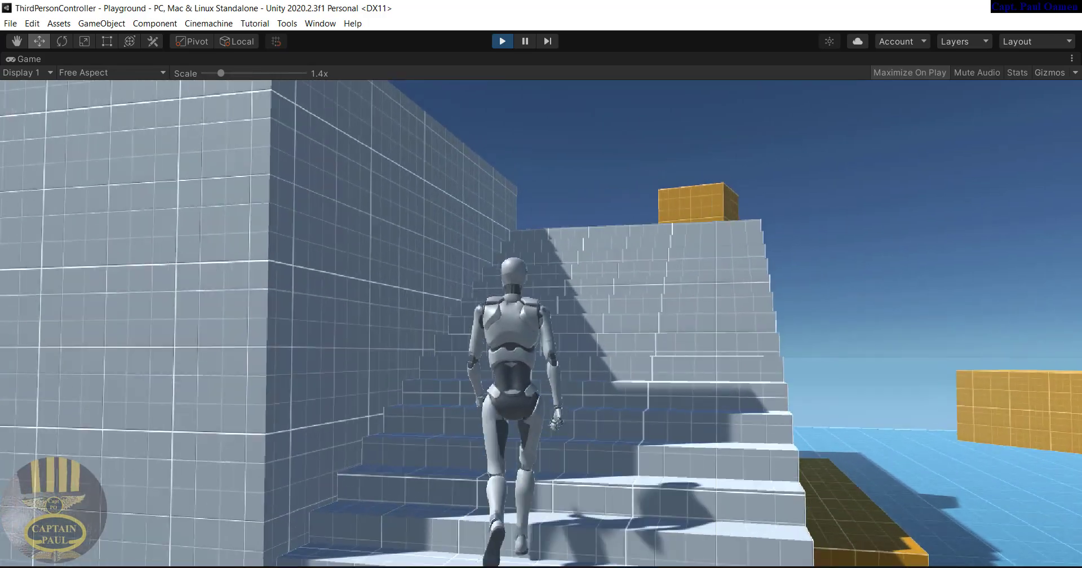
{"action": "key", "text": "w"}
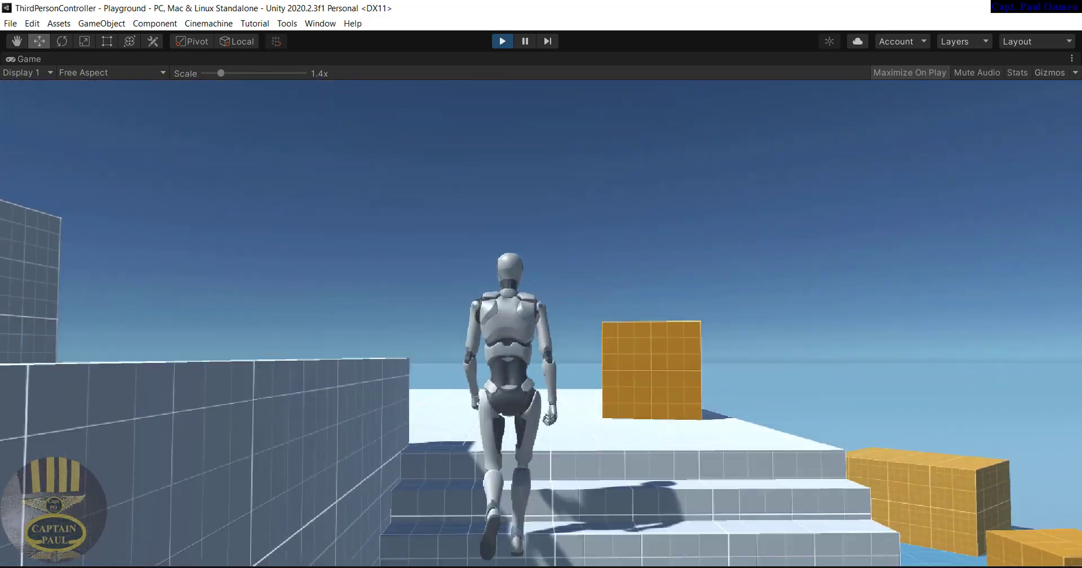
{"action": "key", "text": "w"}
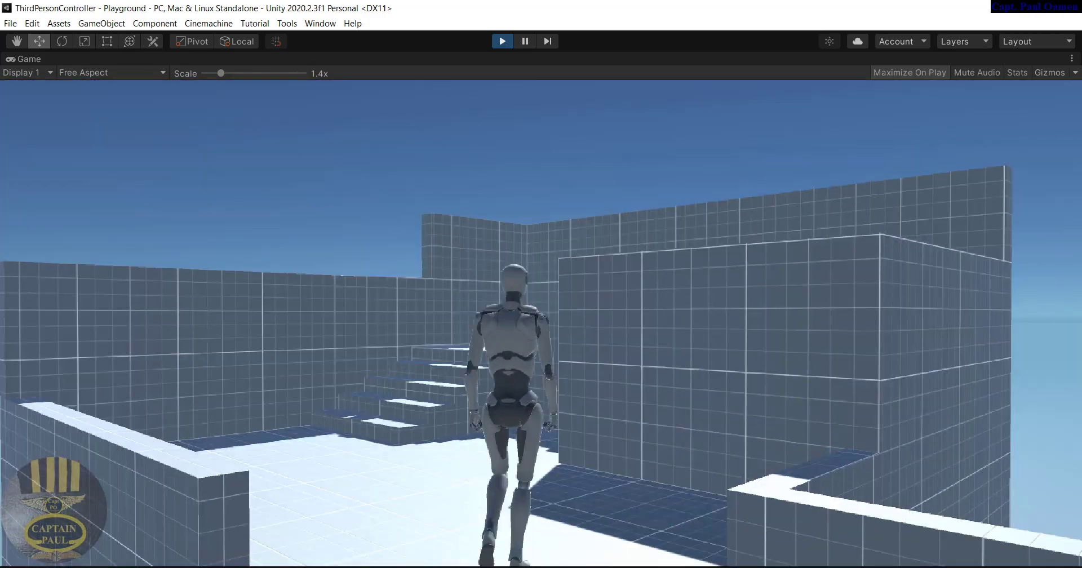
{"action": "key", "text": "w"}
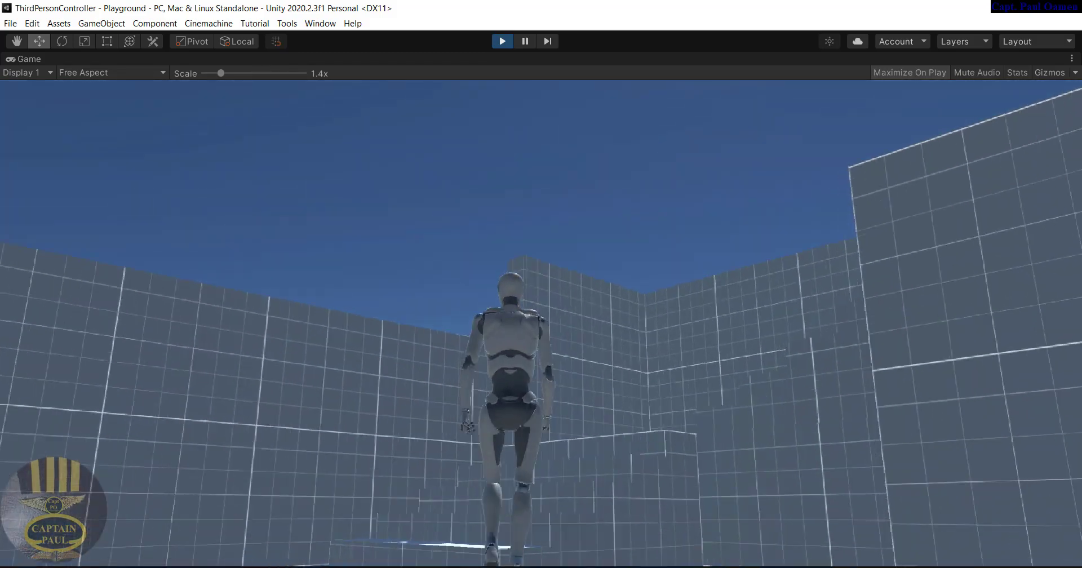
{"action": "key", "text": "w"}
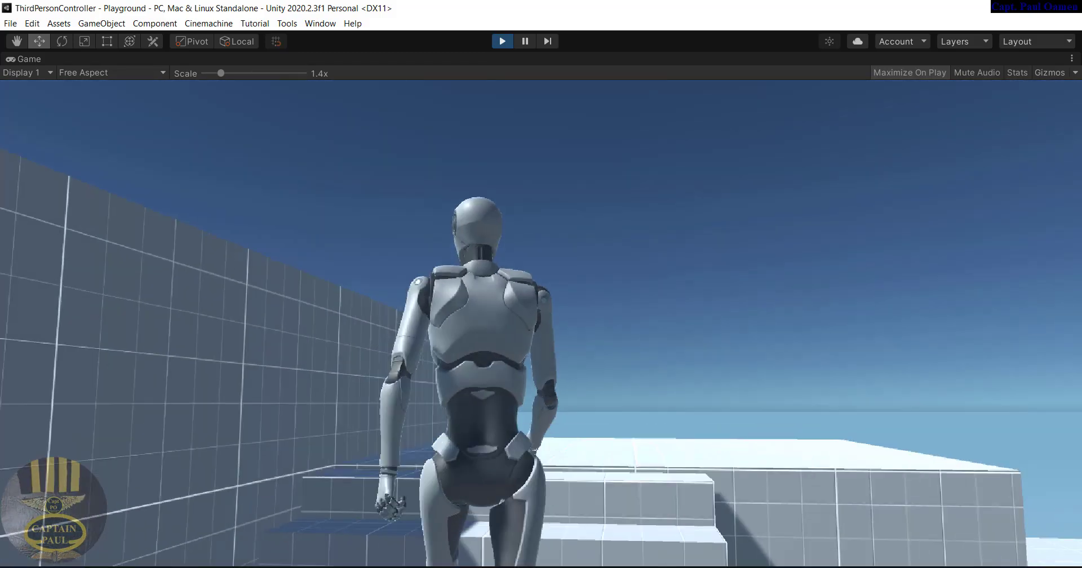
{"action": "key", "text": "w"}
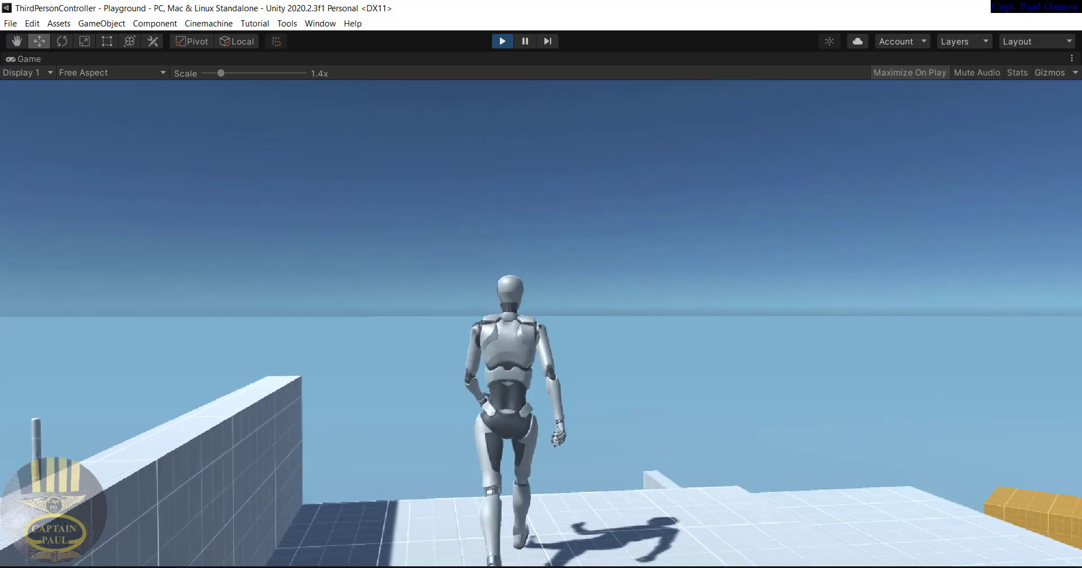
Bring the character back down to ground level and end the play test
{"action": "key", "text": "w"}
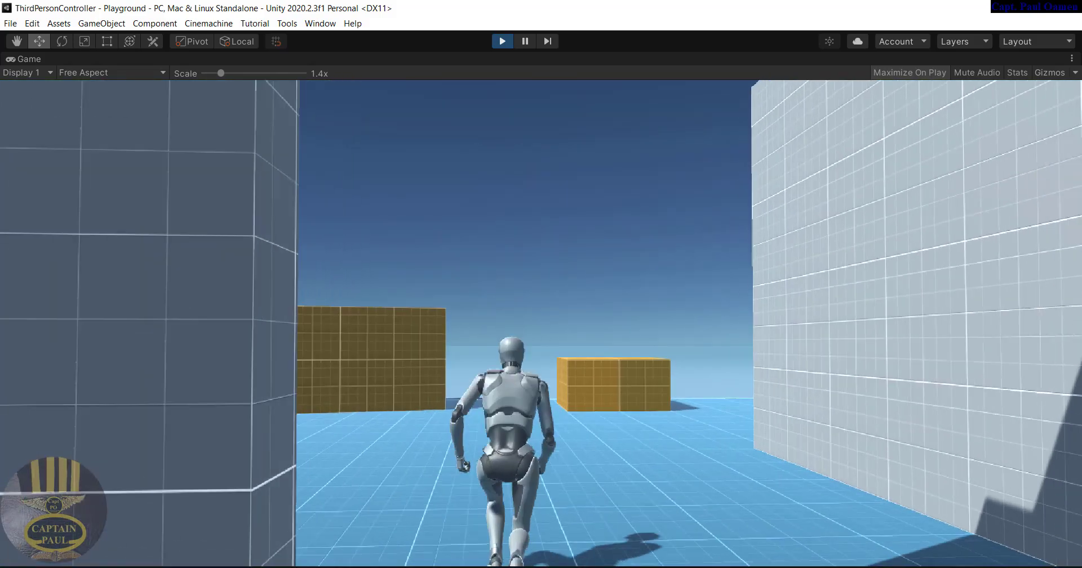
{"action": "key", "text": "w"}
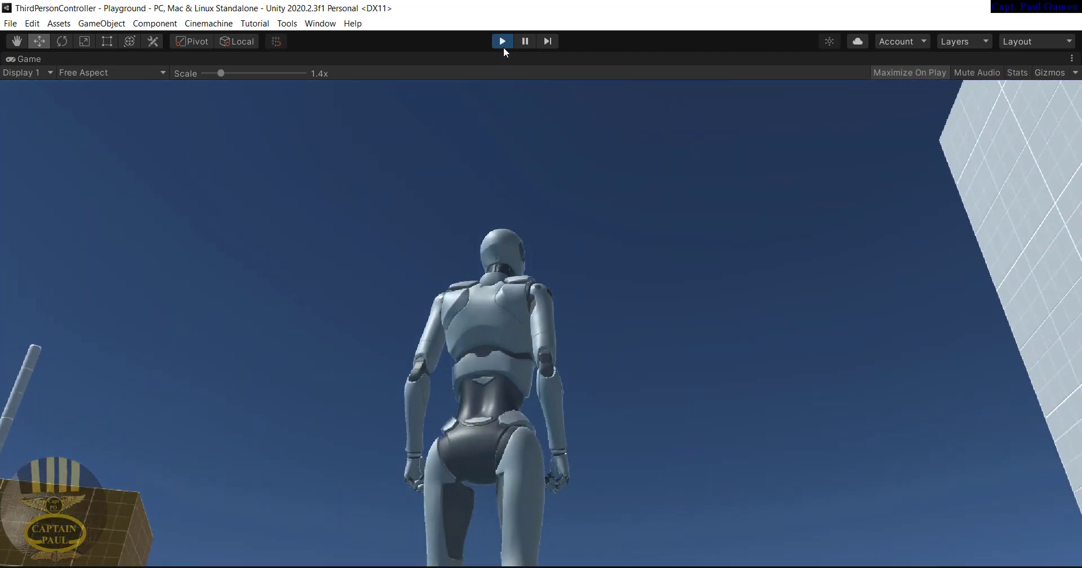
{"action": "left_click", "coordinate": [503, 44]}
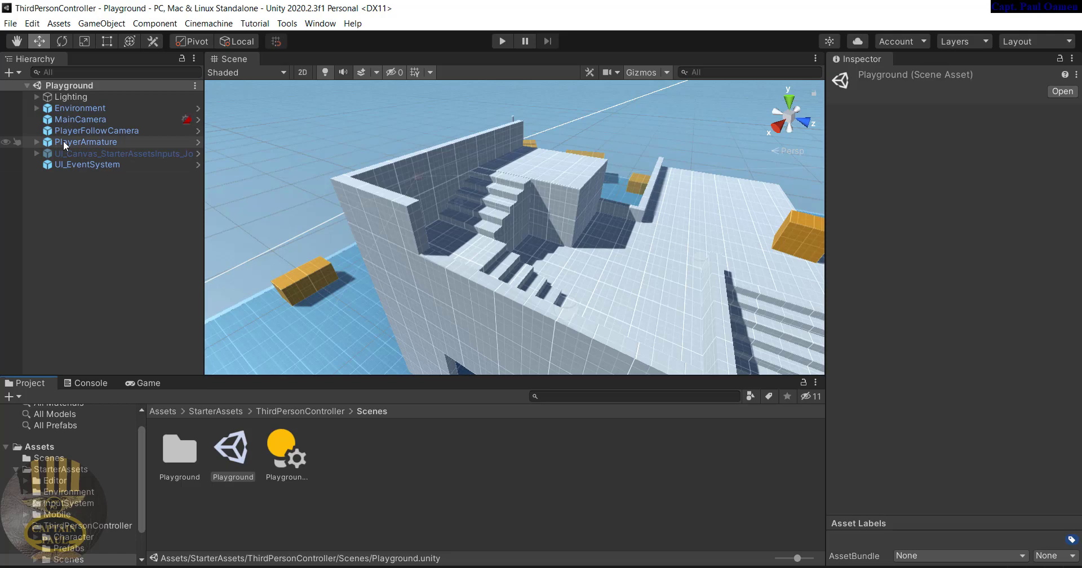
Set the Move Speed of PlayerArmature's Third Person Controller script to 20
{"action": "left_click", "coordinate": [81, 141]}
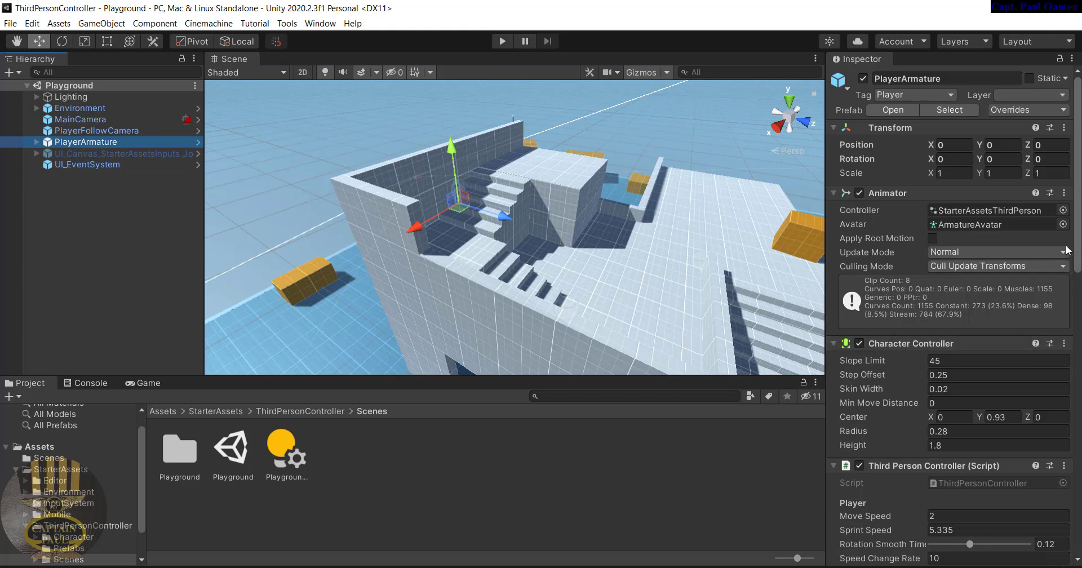
{"action": "scroll", "coordinate": [980, 320], "scroll_direction": "down", "scroll_amount": 7}
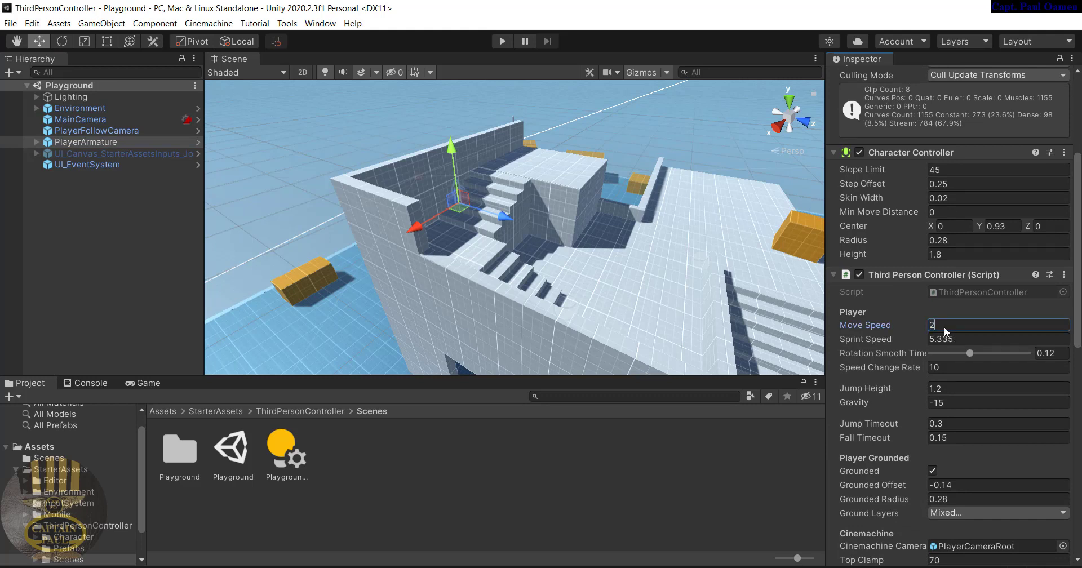
{"action": "type", "text": "0"}
Play the scene again, run the character in all directions around the walls and orange blocks to test the Move Speed, and stop playing
{"action": "left_click", "coordinate": [505, 42]}
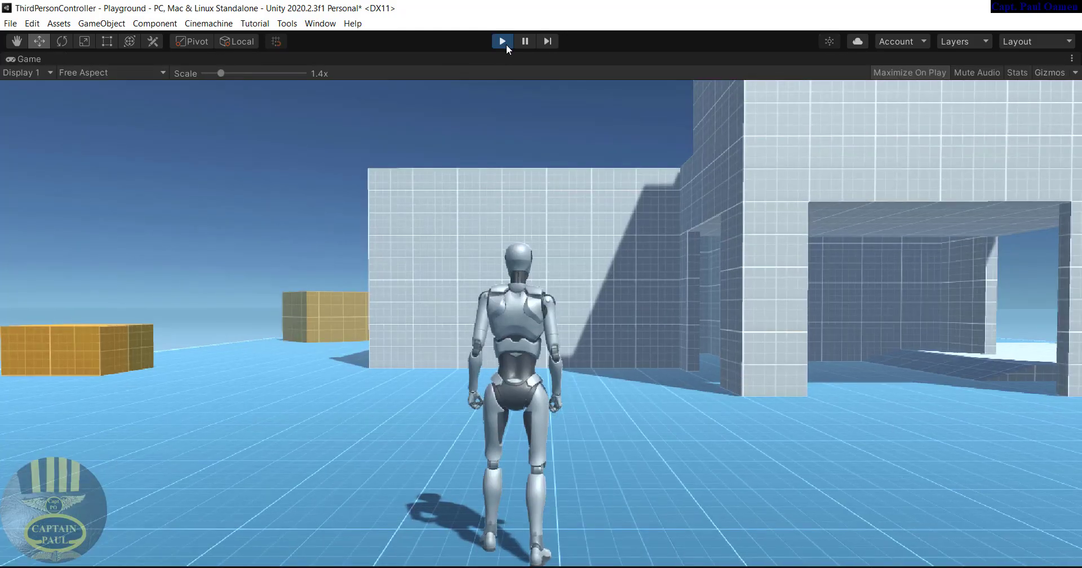
{"action": "key", "text": "w"}
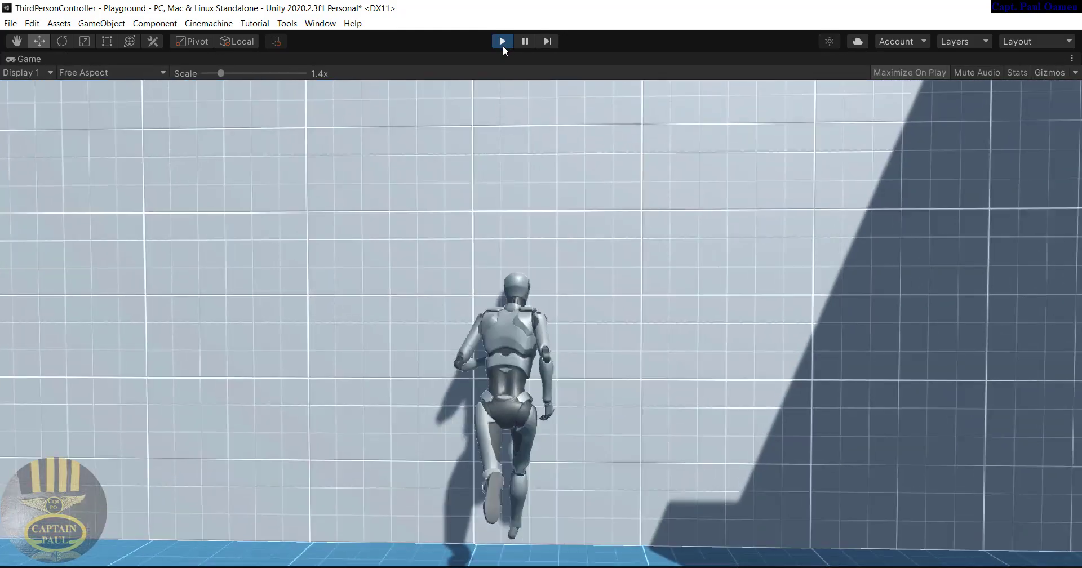
{"action": "key", "text": "s"}
{"action": "key", "text": "w"}
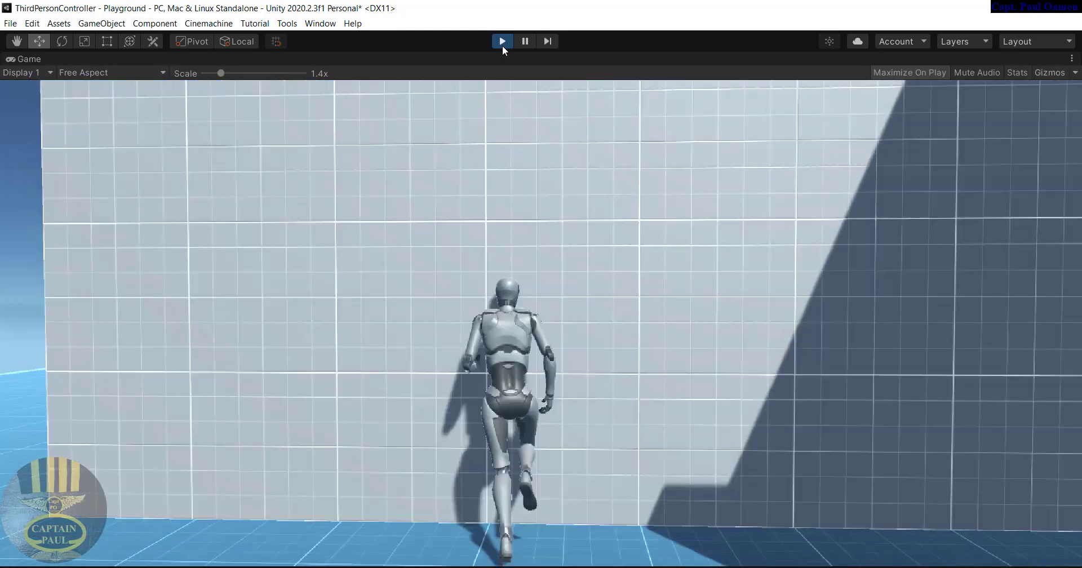
{"action": "key", "text": "s"}
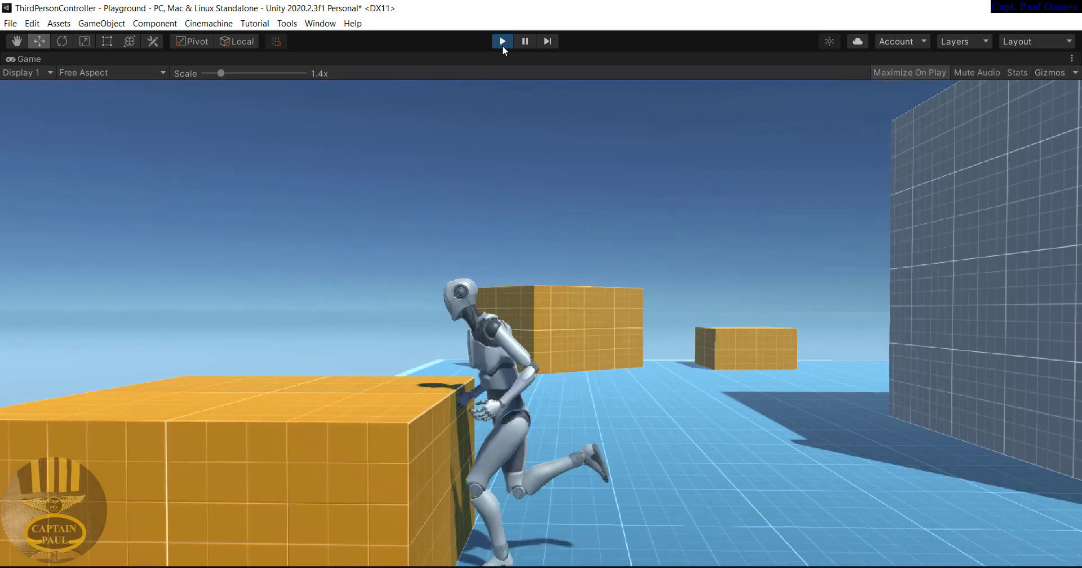
{"action": "key", "text": "a"}
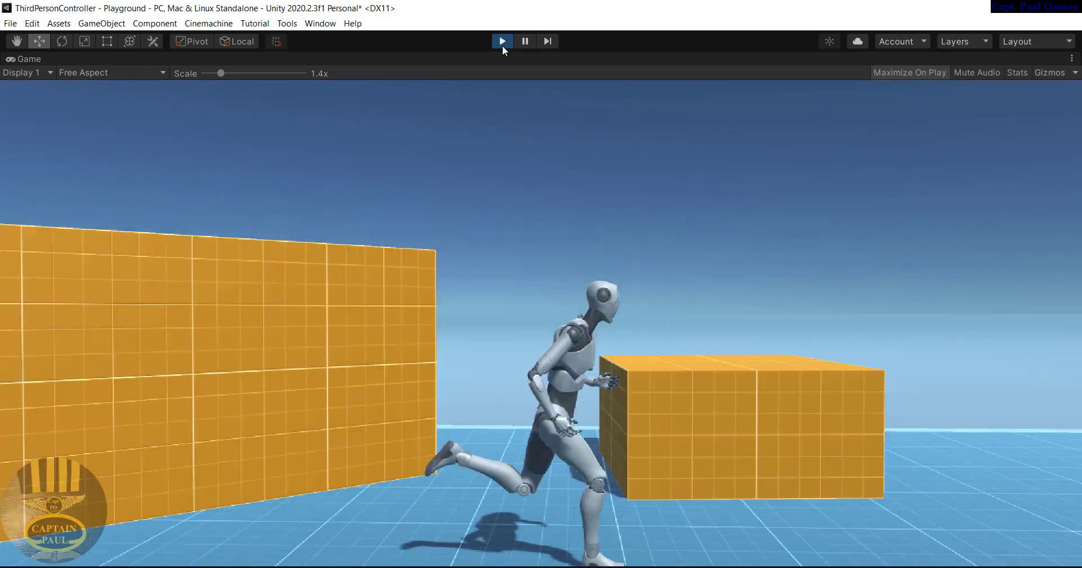
{"action": "key", "text": "s"}
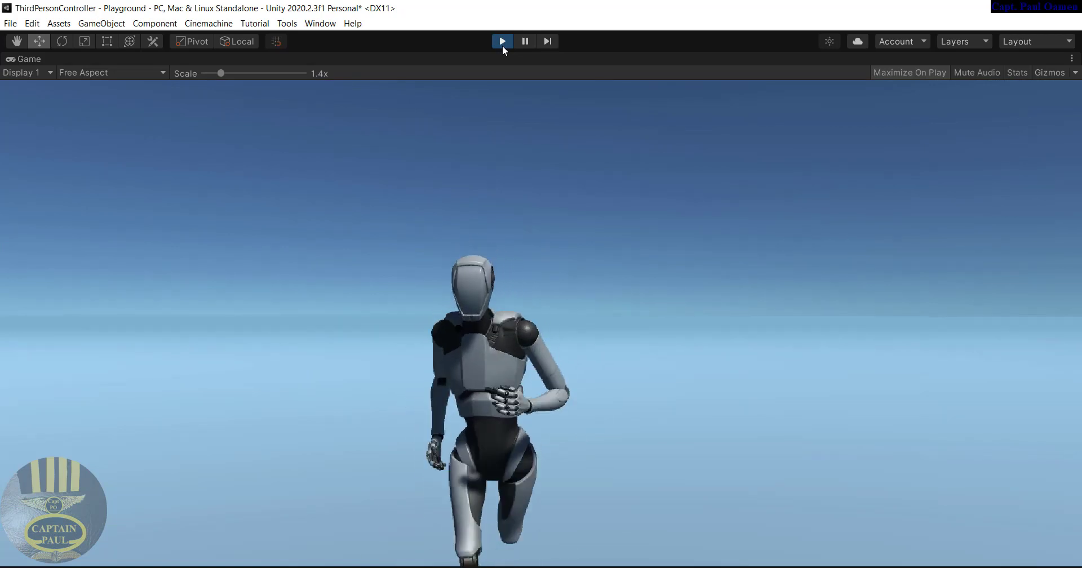
{"action": "key", "text": "d"}
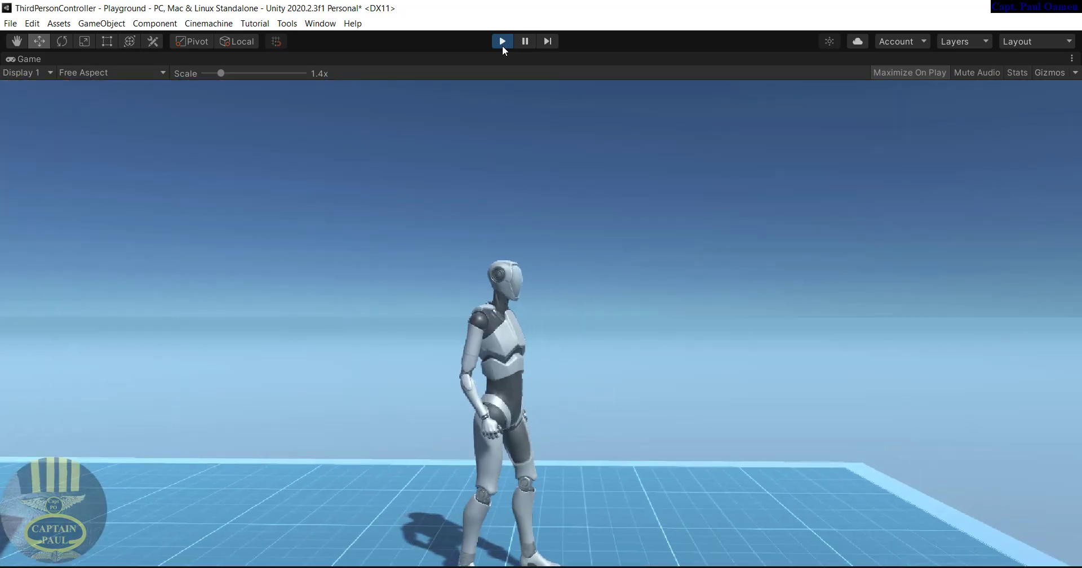
{"action": "key", "text": "s"}
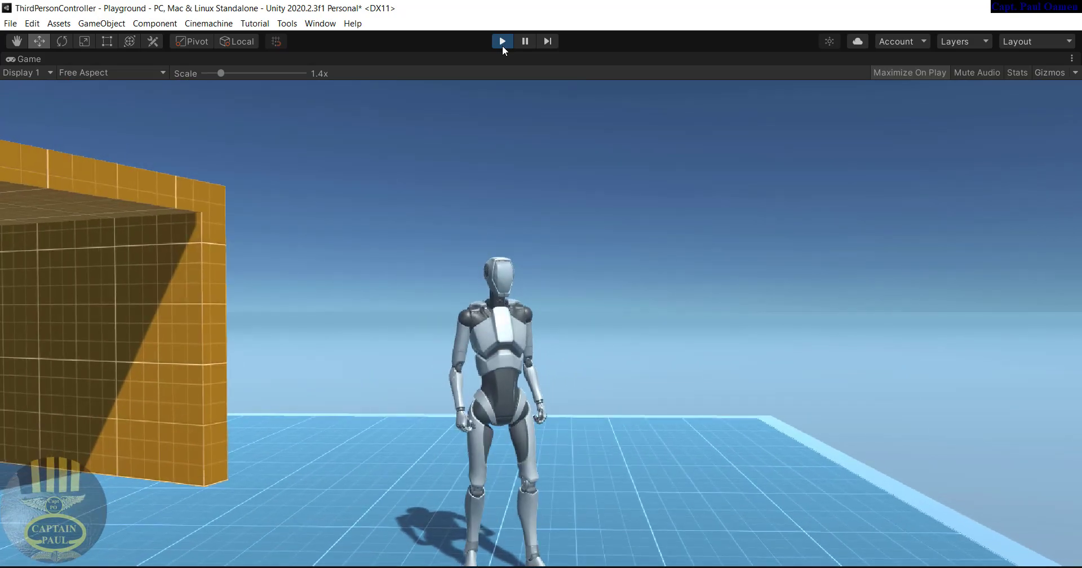
{"action": "left_click", "coordinate": [503, 45]}
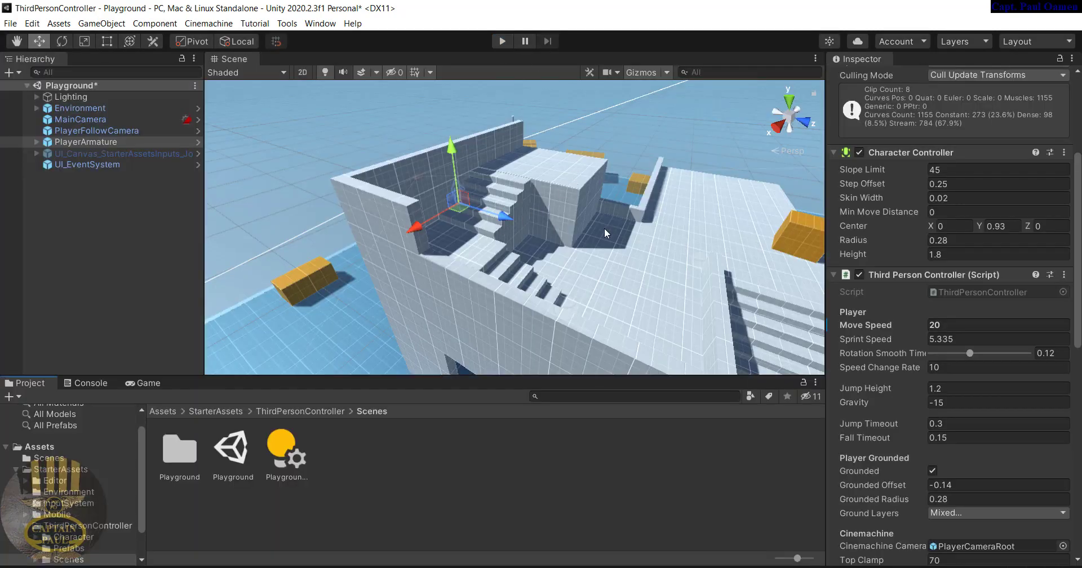
Set the Move Speed of PlayerArmature's Third Person Controller script to 2
{"action": "left_click", "coordinate": [939, 326]}
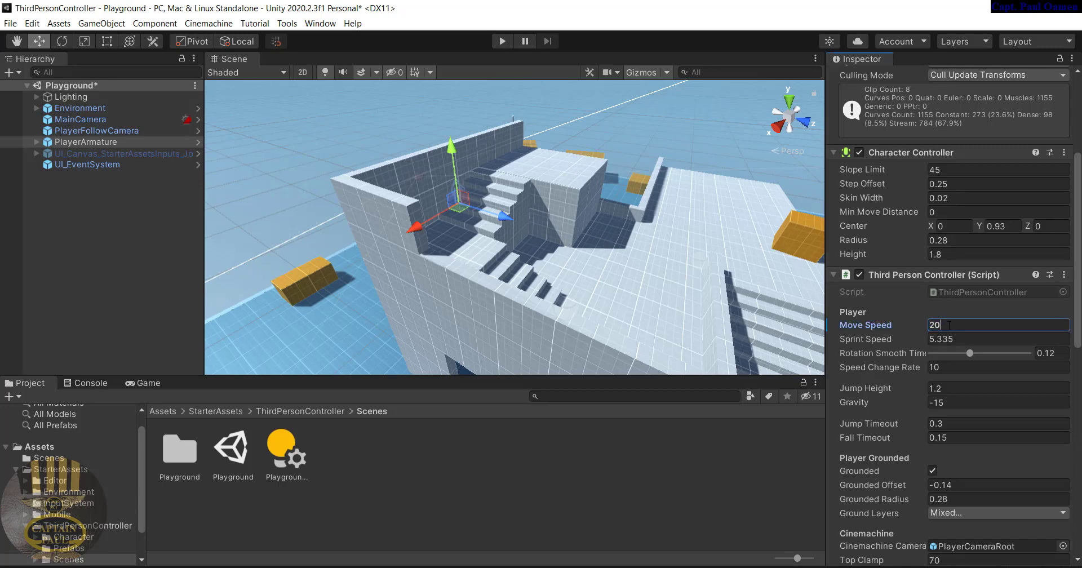
{"action": "left_click", "coordinate": [530, 307]}
{"action": "right_click_drag", "start_coordinate": [374, 304], "coordinate": [344, 316]}
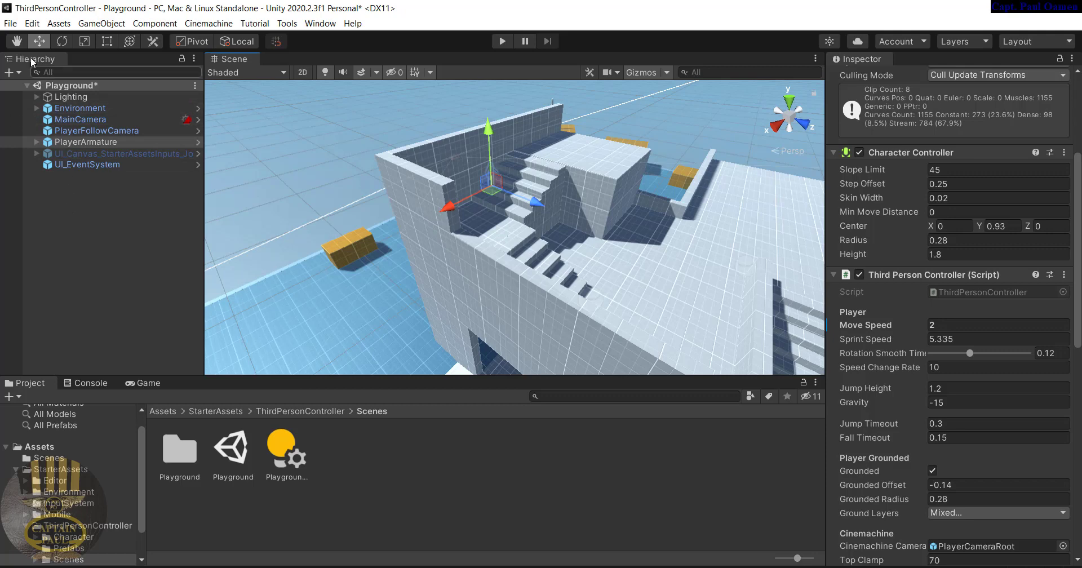
{"action": "right_click", "coordinate": [80, 235]}
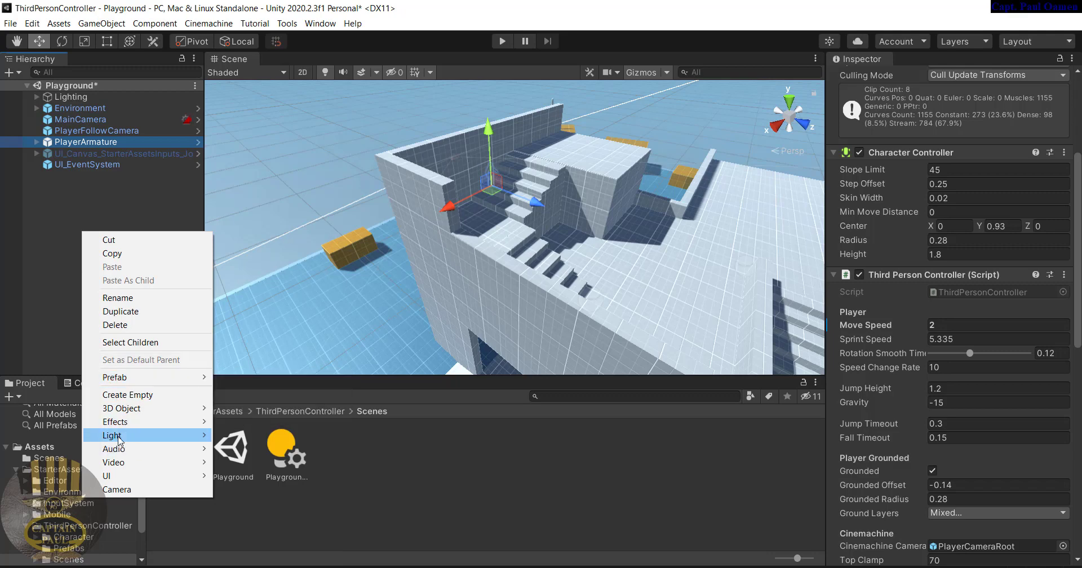
{"action": "mouse_move", "coordinate": [124, 410]}
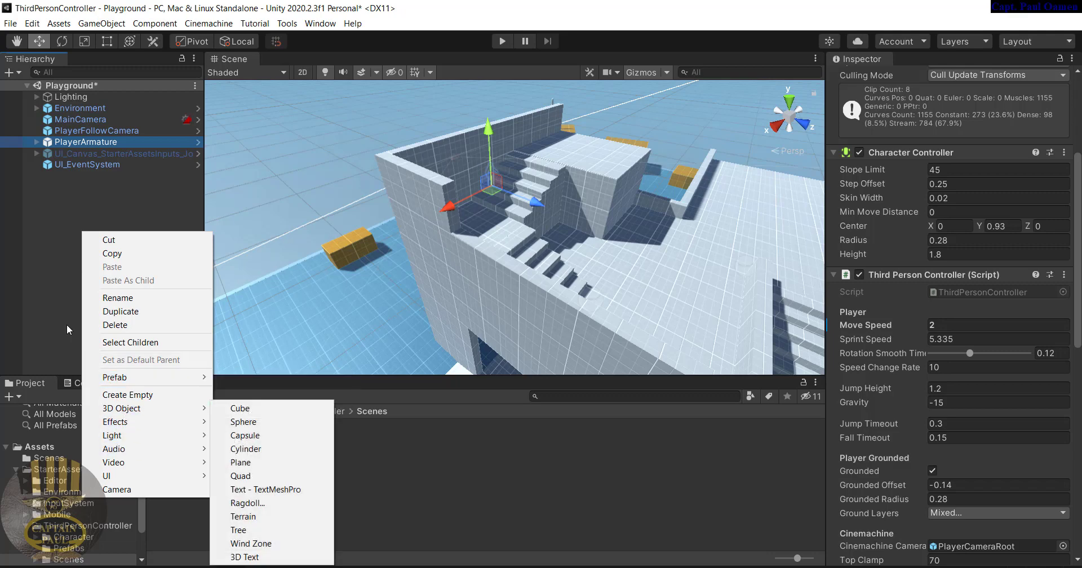
{"action": "left_click", "coordinate": [63, 309]}
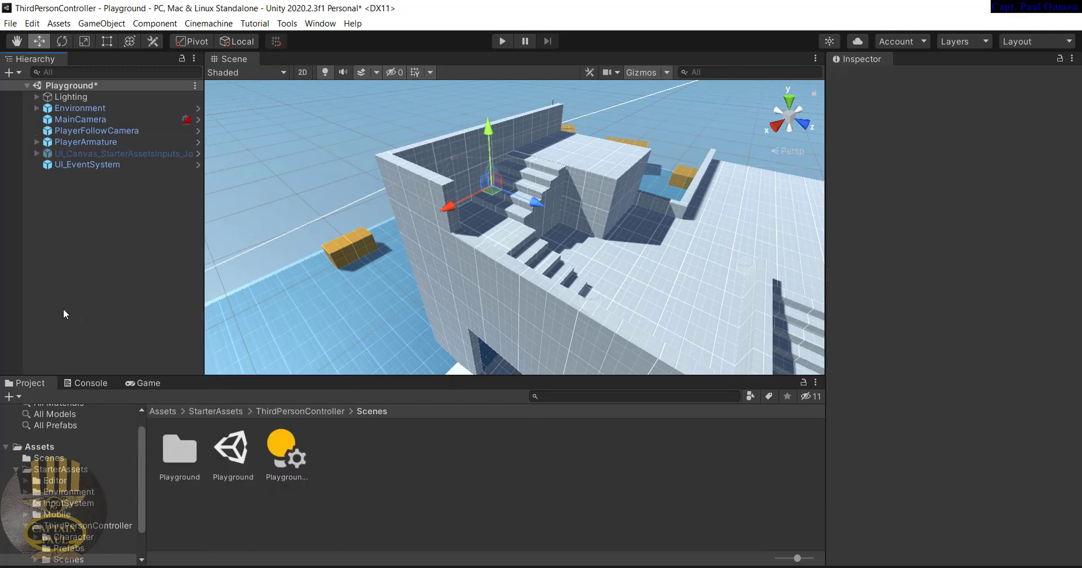
Show the project's root Assets folder and import the AllSky Free - 10 Sky / Skybox Set package from My Assets
{"action": "left_click", "coordinate": [40, 448]}
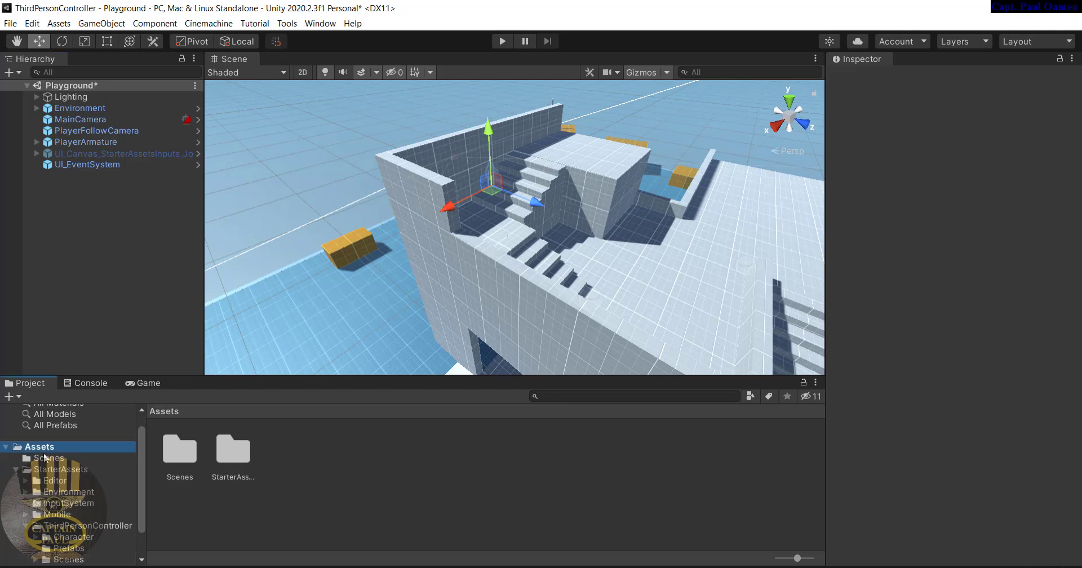
{"action": "left_click_drag", "start_coordinate": [141, 457], "coordinate": [140, 431]}
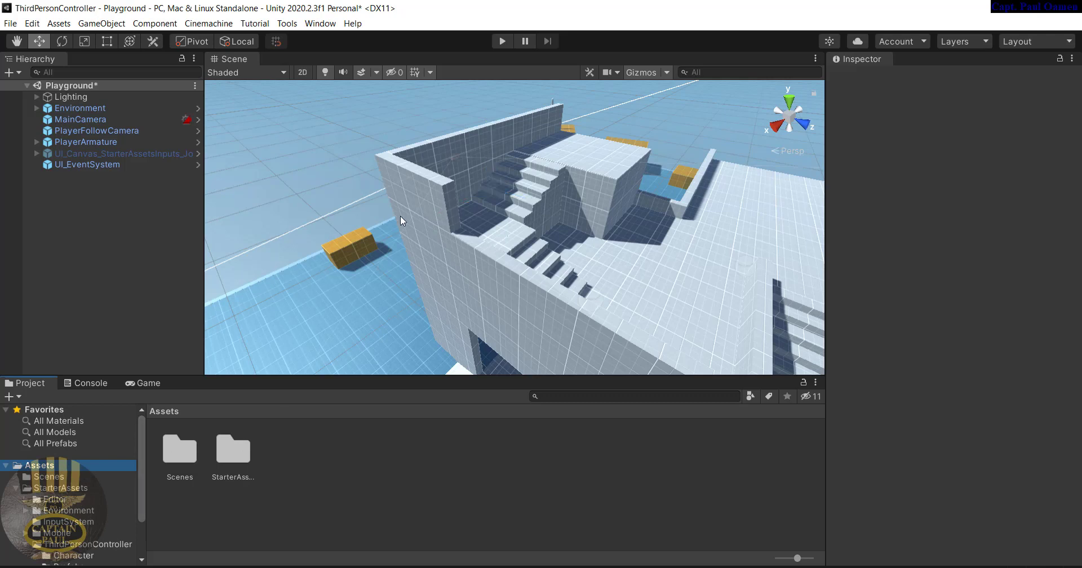
{"action": "right_click_drag", "start_coordinate": [328, 211], "coordinate": [430, 100]}
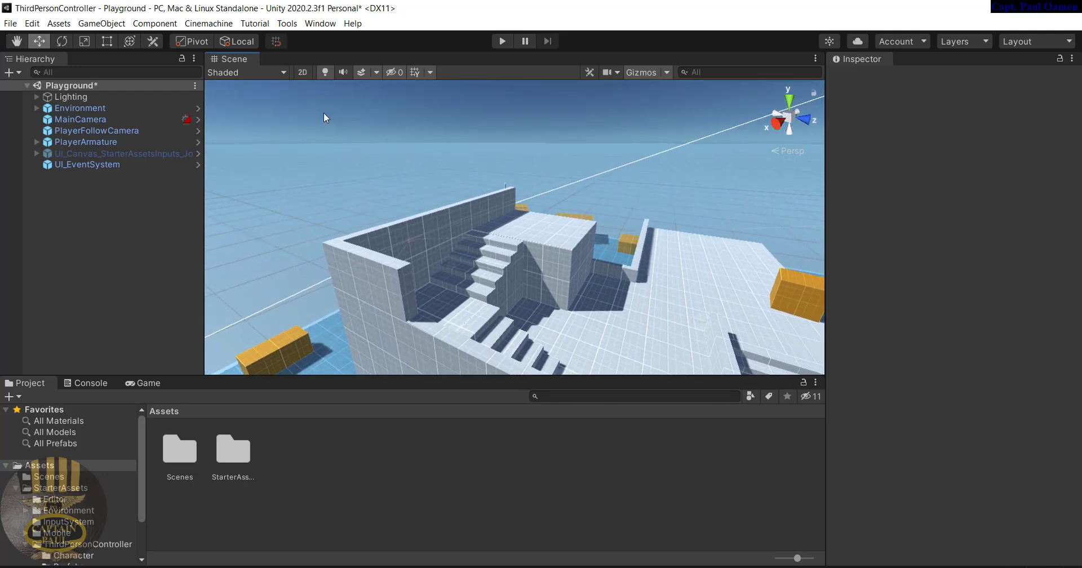
{"action": "left_click", "coordinate": [320, 24]}
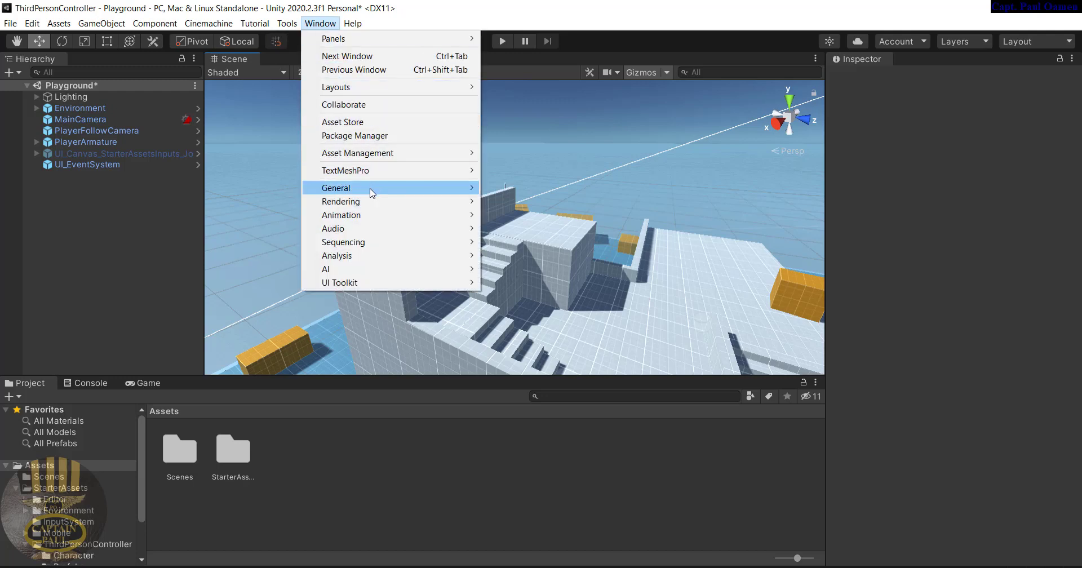
{"action": "left_click", "coordinate": [340, 137]}
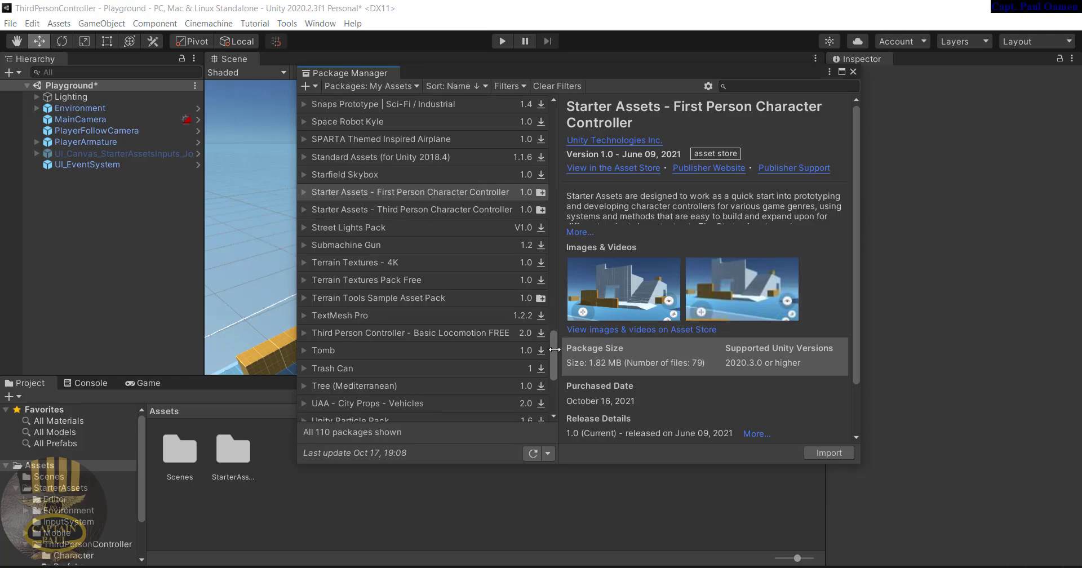
{"action": "left_click_drag", "start_coordinate": [553, 353], "coordinate": [561, 124]}
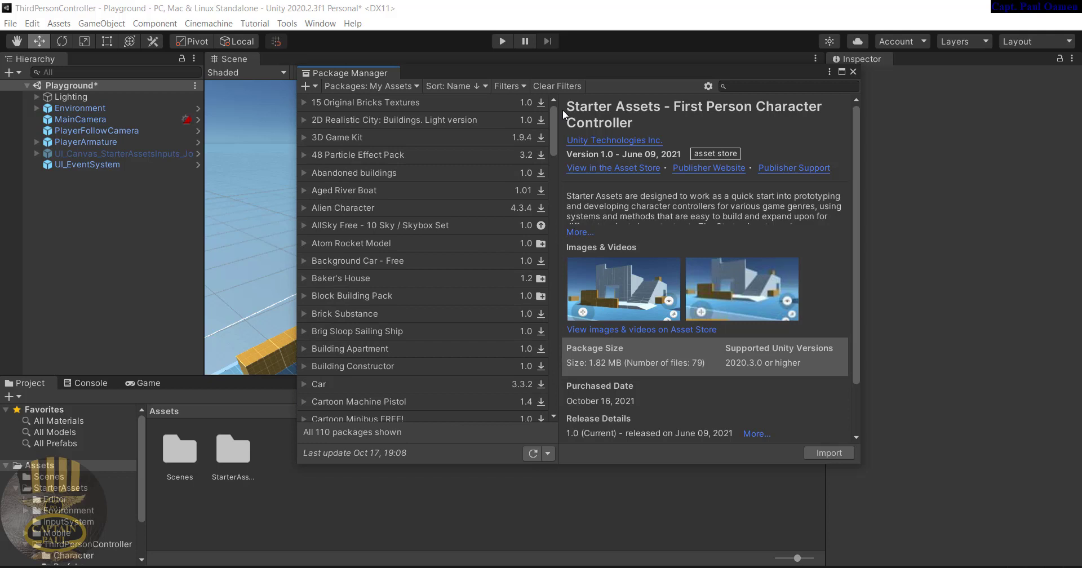
{"action": "left_click", "coordinate": [347, 226]}
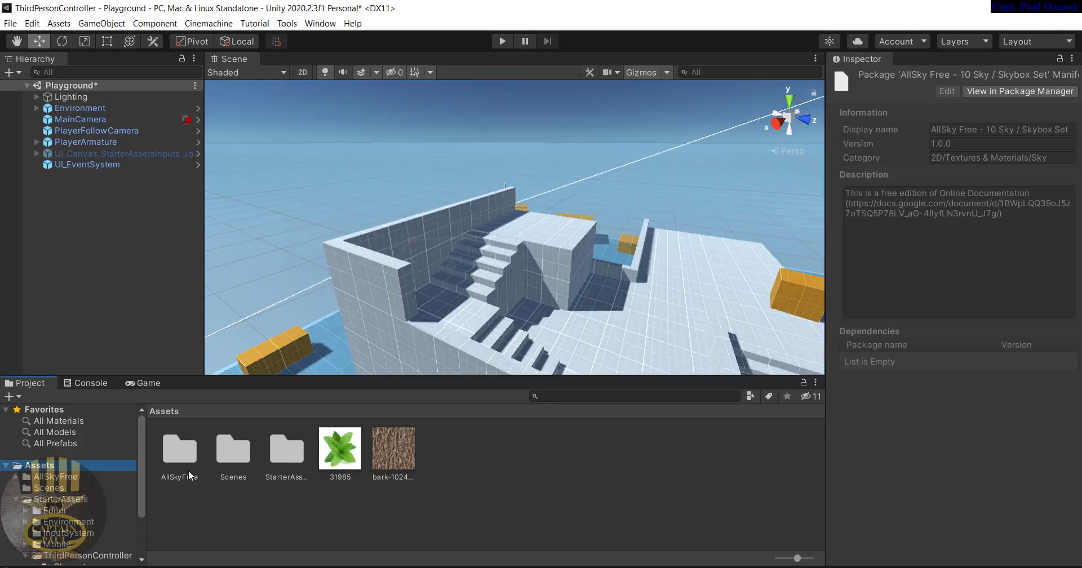
Inspect the imported leaf and bark textures and browse the contents of the AllSkyFree folder
{"action": "left_click", "coordinate": [189, 459]}
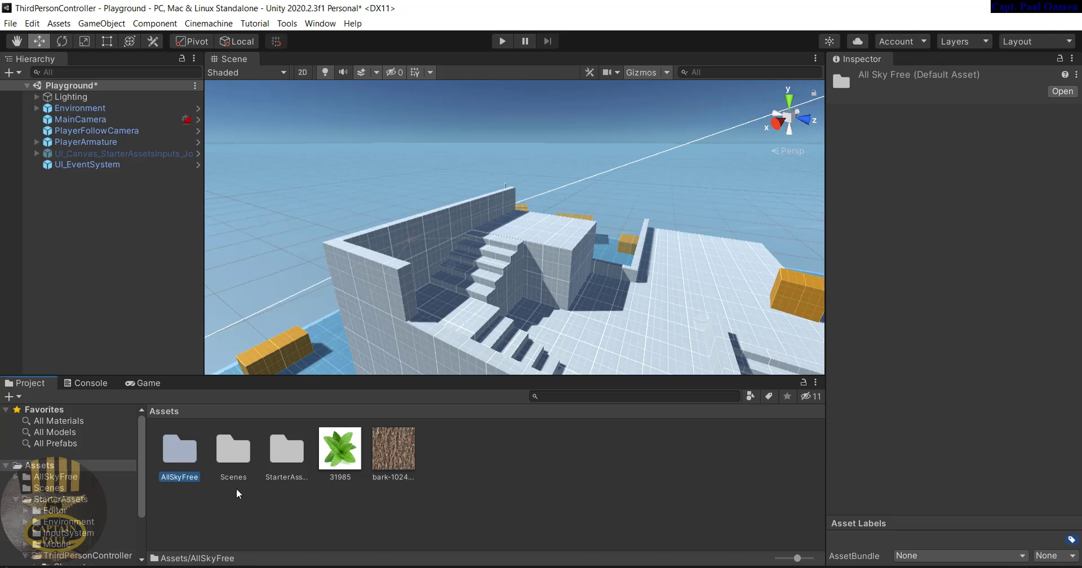
{"action": "left_click", "coordinate": [347, 462]}
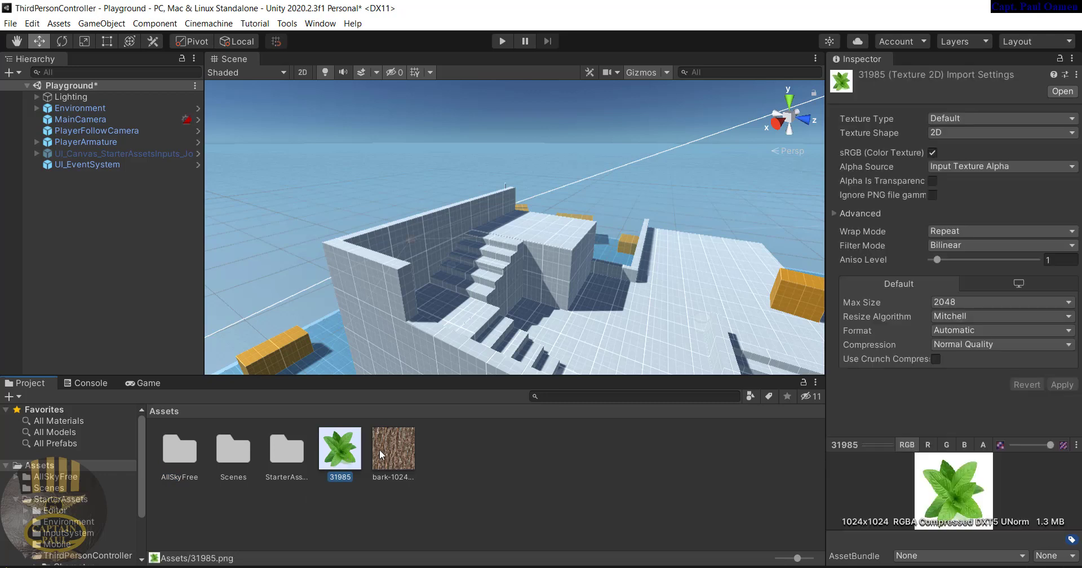
{"action": "left_click", "coordinate": [398, 449]}
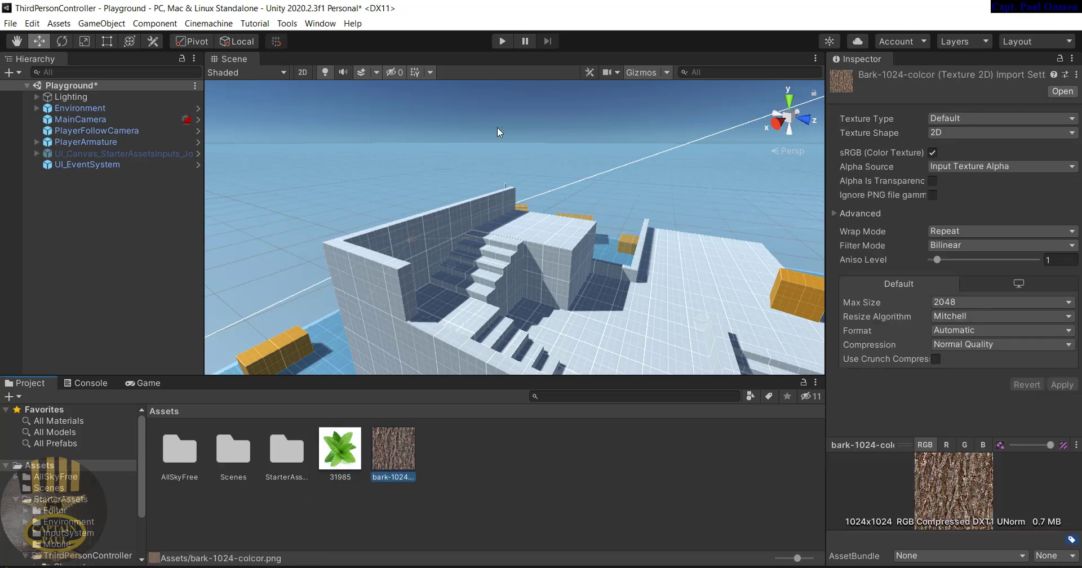
{"action": "left_click", "coordinate": [181, 450]}
{"action": "double_click", "coordinate": [178, 451]}
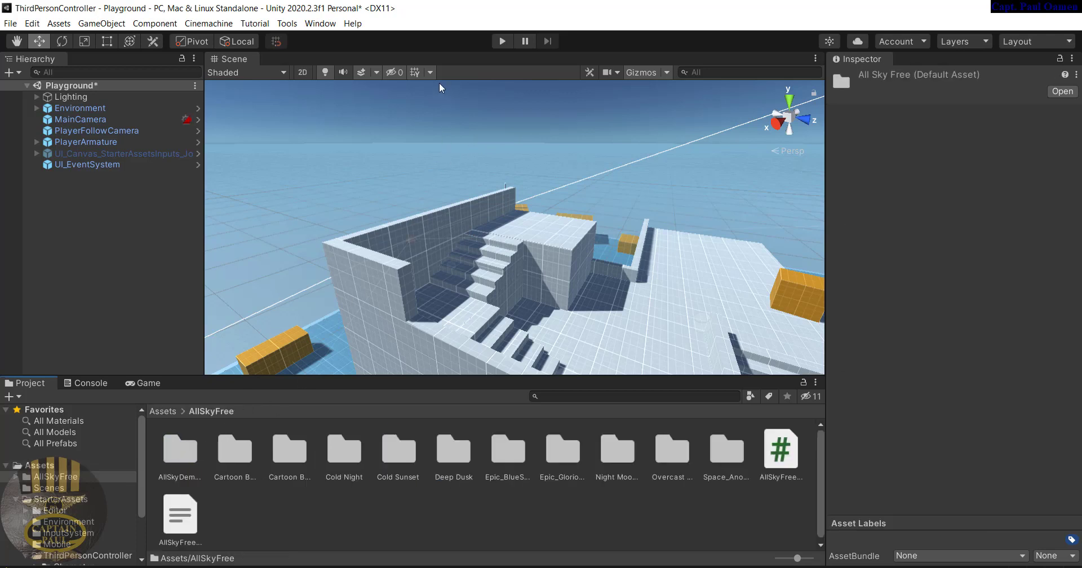
Play the scene briefly to look at the sky behind the character, and stop playing
{"action": "left_click", "coordinate": [323, 25]}
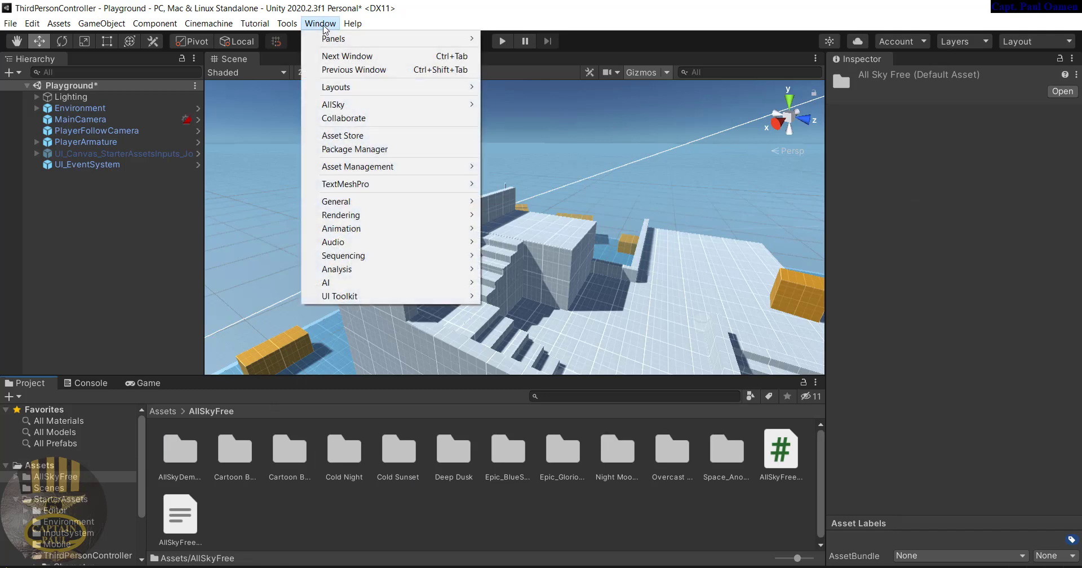
{"action": "left_click", "coordinate": [514, 100]}
{"action": "left_click", "coordinate": [503, 41]}
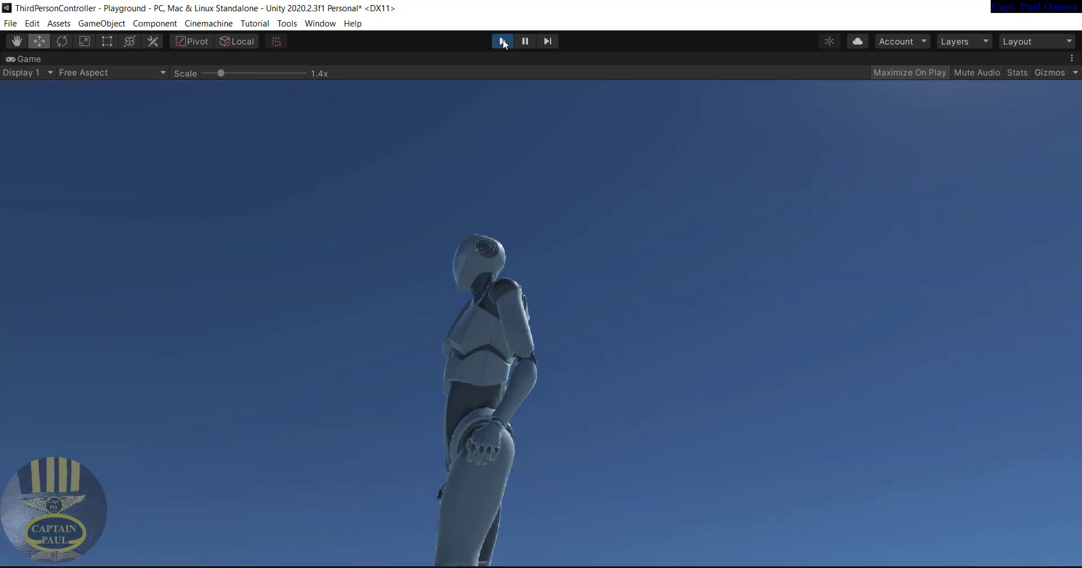
{"action": "left_click", "coordinate": [503, 41]}
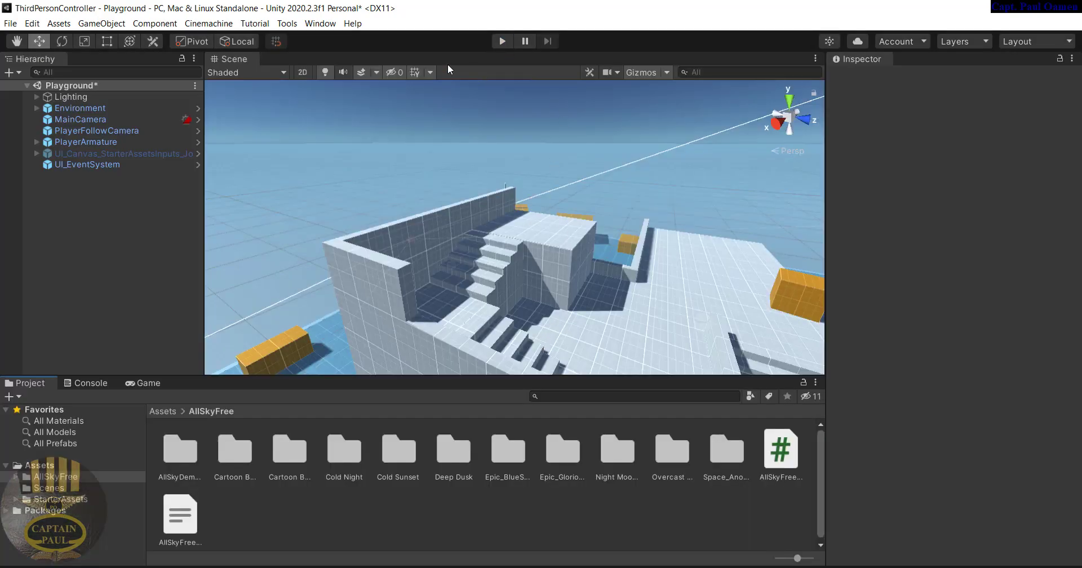
Open the scene's environment lighting settings
{"action": "left_click", "coordinate": [323, 24]}
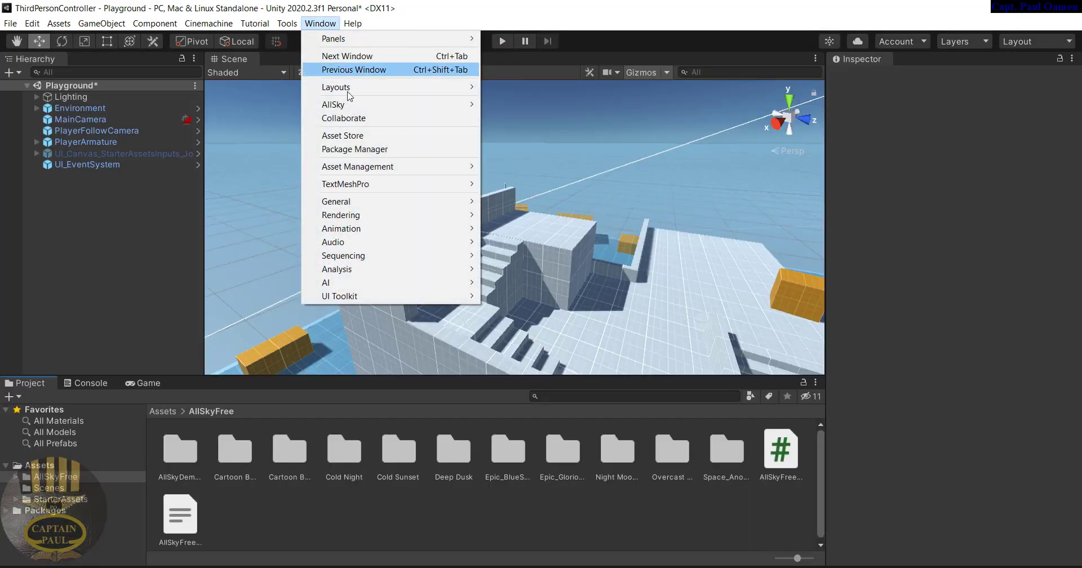
{"action": "mouse_move", "coordinate": [462, 217]}
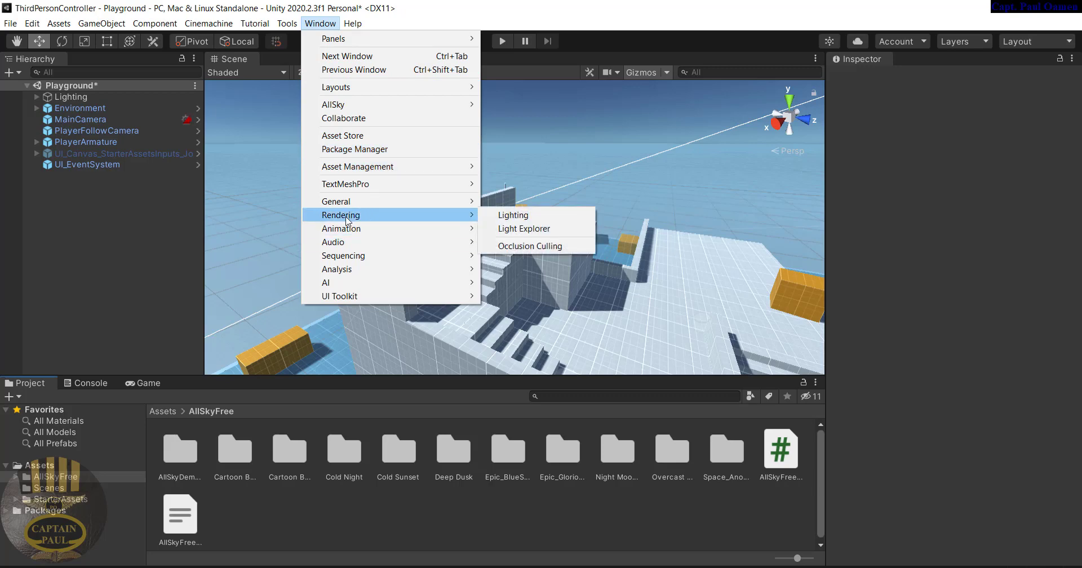
{"action": "left_click", "coordinate": [513, 217]}
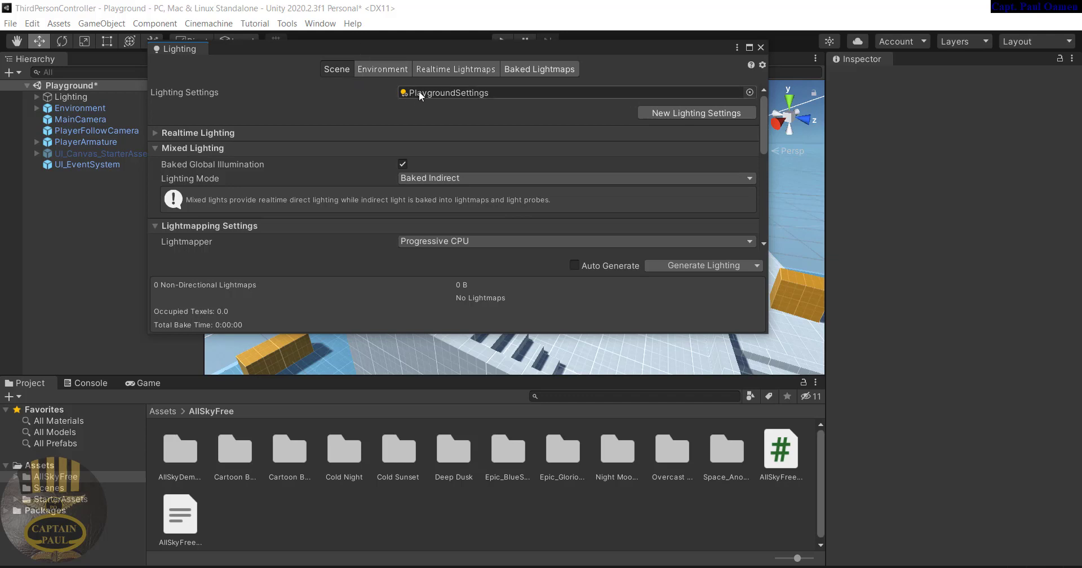
{"action": "left_click_drag", "start_coordinate": [394, 51], "coordinate": [438, 120]}
{"action": "left_click", "coordinate": [425, 136]}
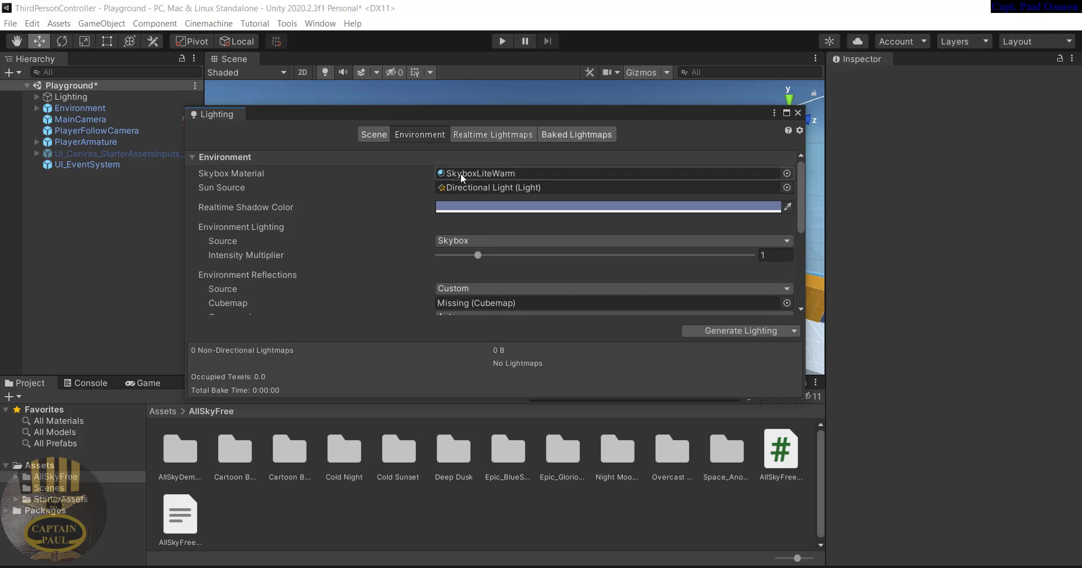
Preview the Epic_BlueSunset skybox, set the Skybox Material to Cold Sunset, and close the lighting settings
{"action": "mouse_move", "coordinate": [211, 177]}
{"action": "left_click", "coordinate": [787, 174]}
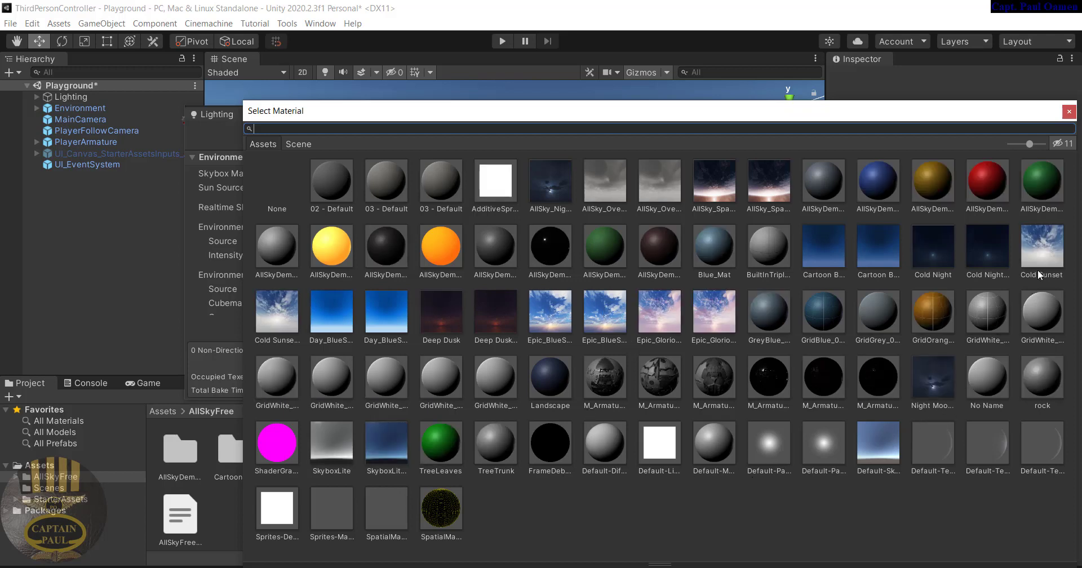
{"action": "left_click", "coordinate": [547, 309]}
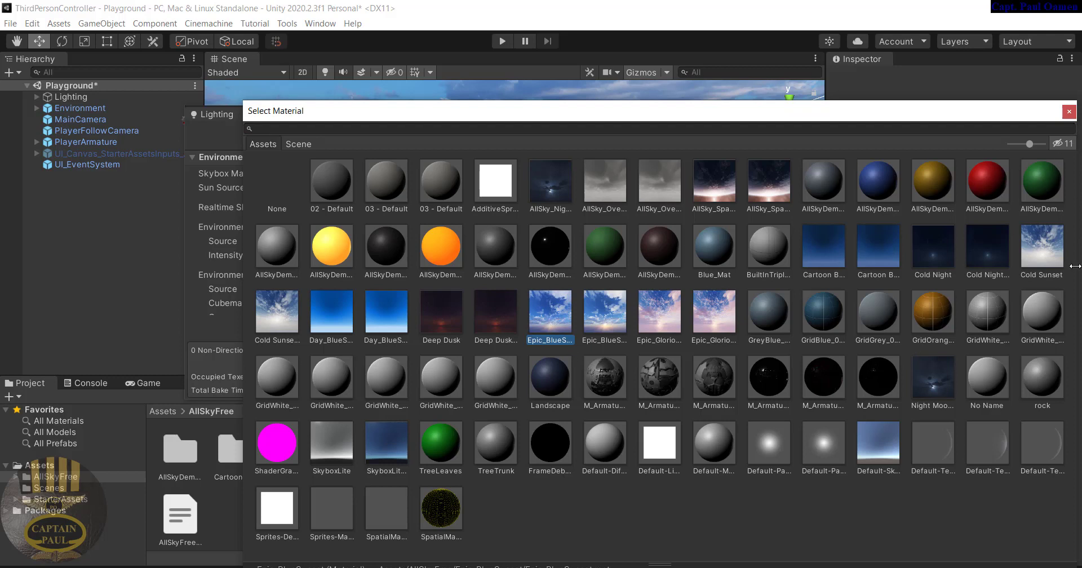
{"action": "left_click", "coordinate": [1051, 252]}
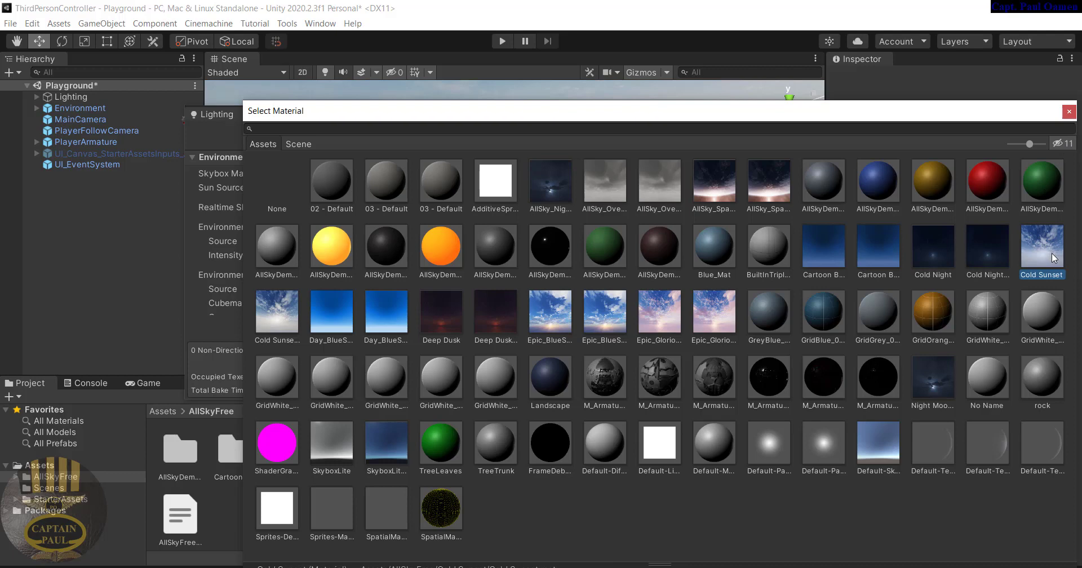
{"action": "left_click", "coordinate": [1070, 112]}
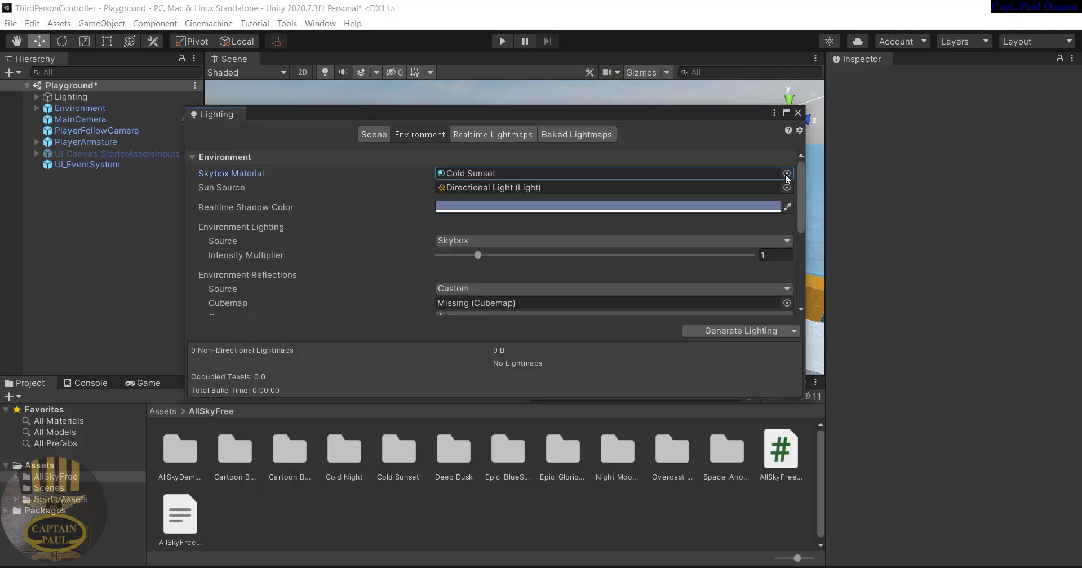
{"action": "left_click", "coordinate": [798, 112]}
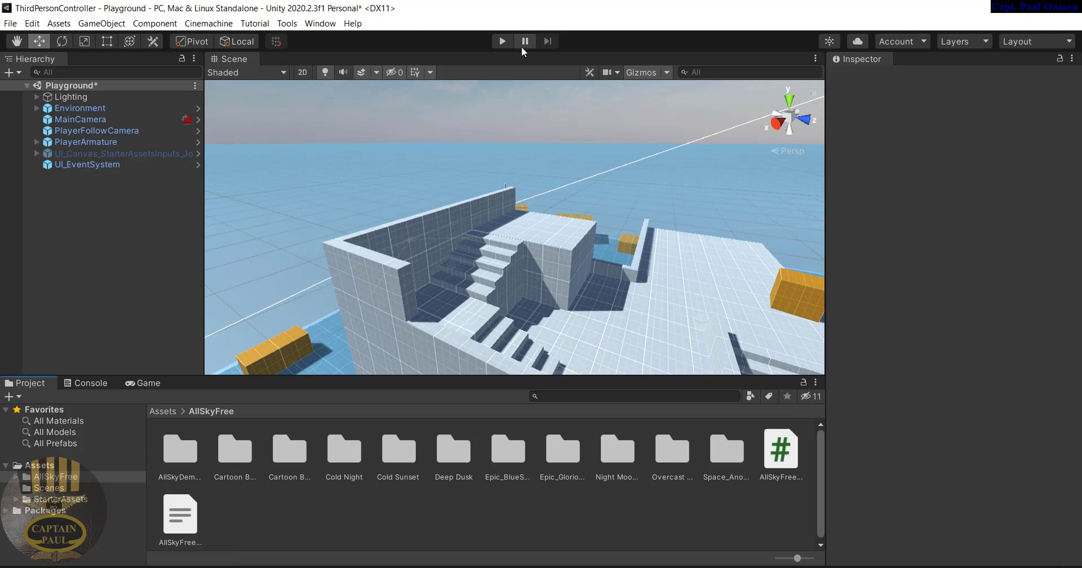
Play the scene to check the Cold Sunset sky around the character, and stop playing
{"action": "left_click", "coordinate": [504, 41]}
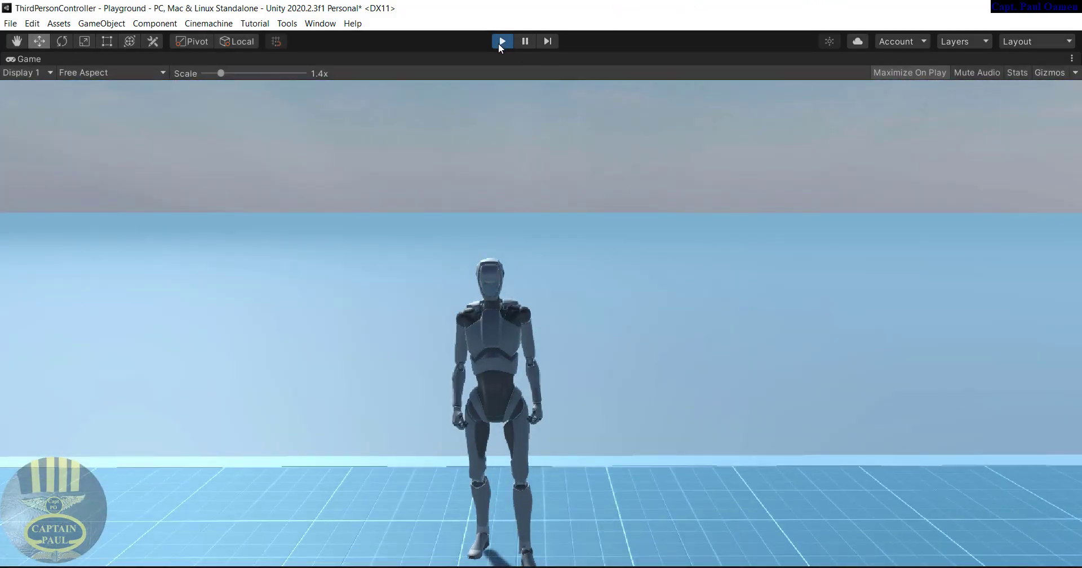
{"action": "left_click", "coordinate": [502, 41]}
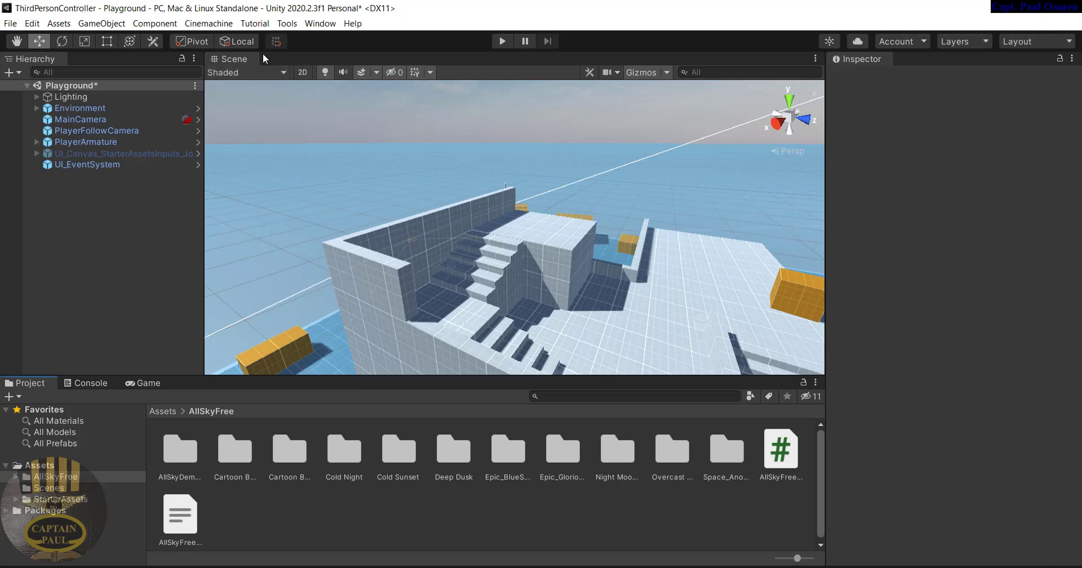
Set the scene's Skybox Material to Epic_BlueSunset in the environment lighting settings, and close the lighting settings
{"action": "left_click", "coordinate": [320, 24]}
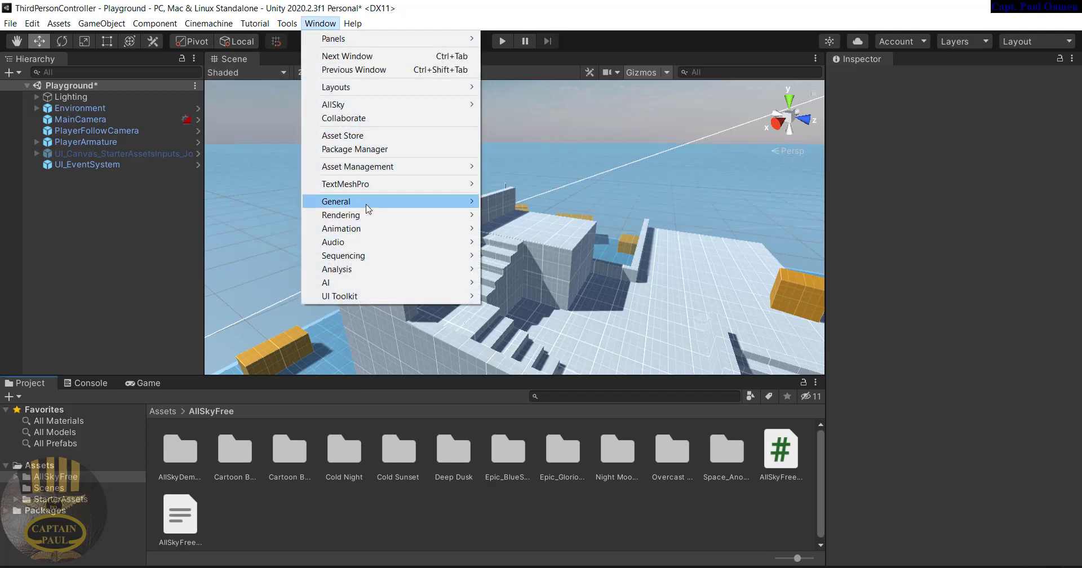
{"action": "mouse_move", "coordinate": [367, 203]}
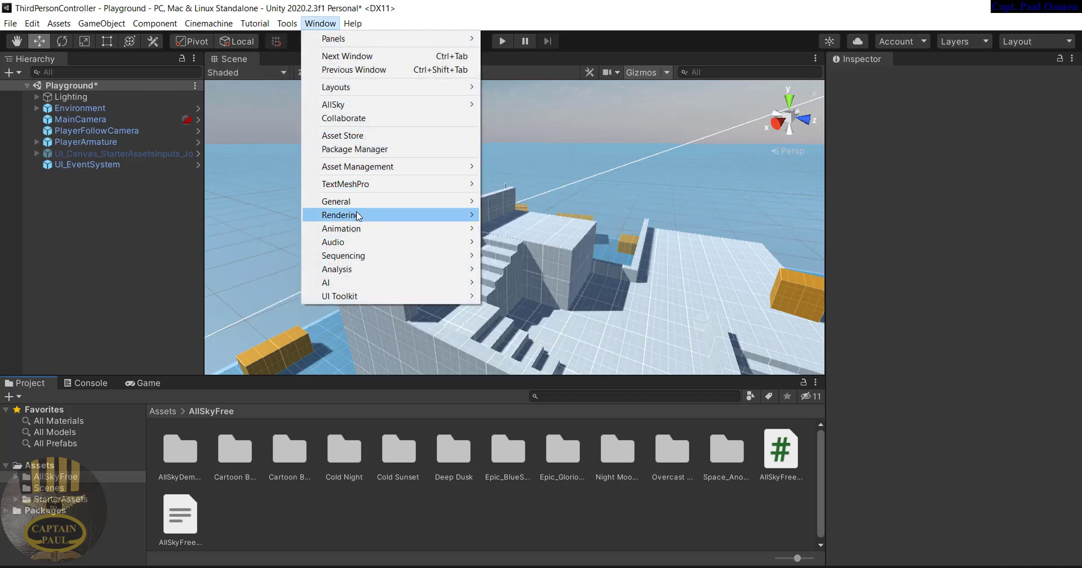
{"action": "mouse_move", "coordinate": [420, 213]}
{"action": "left_click", "coordinate": [508, 215]}
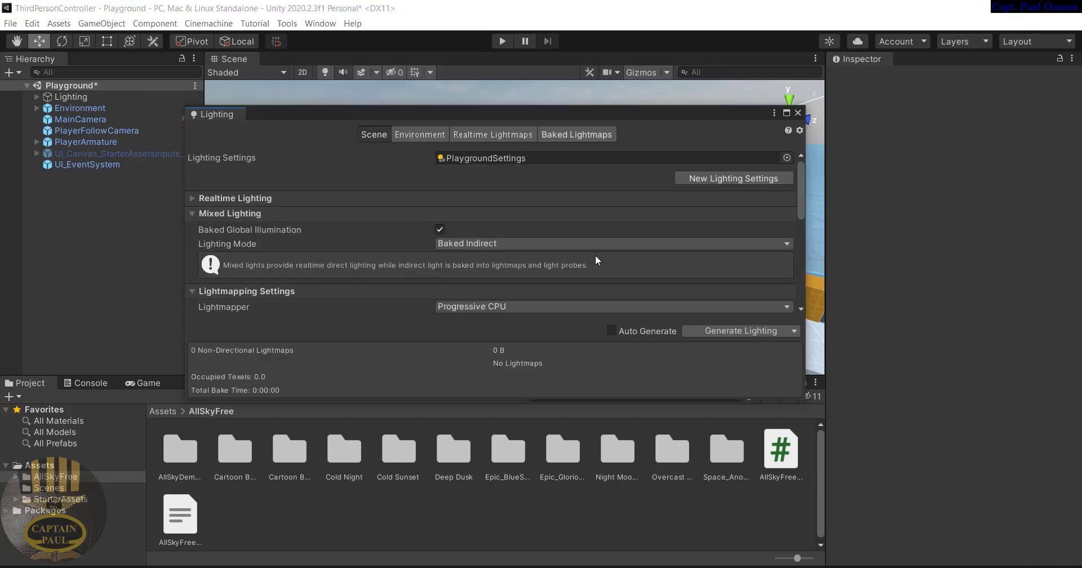
{"action": "left_click", "coordinate": [434, 136]}
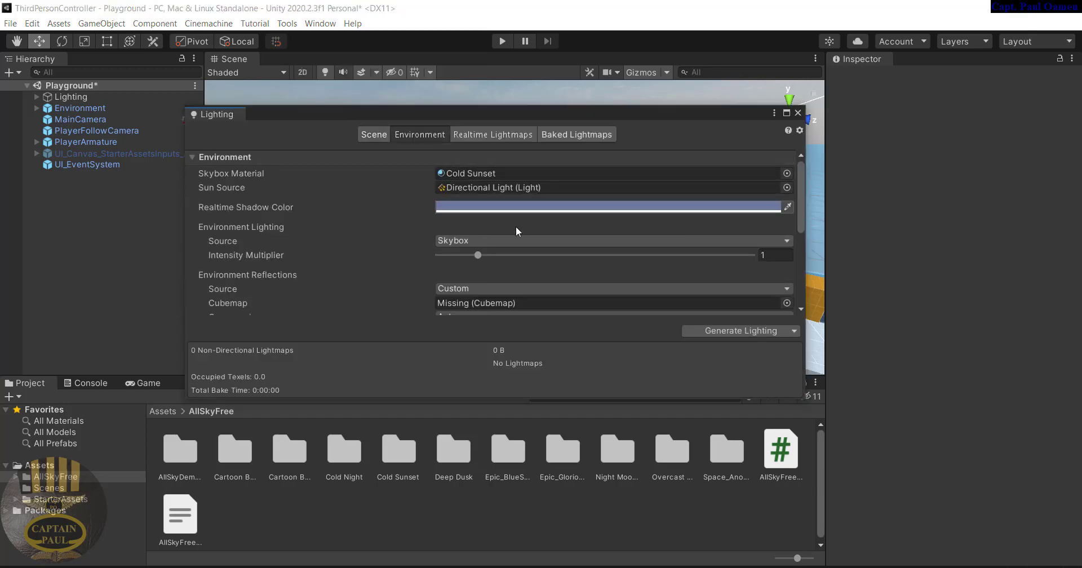
{"action": "left_click", "coordinate": [787, 173]}
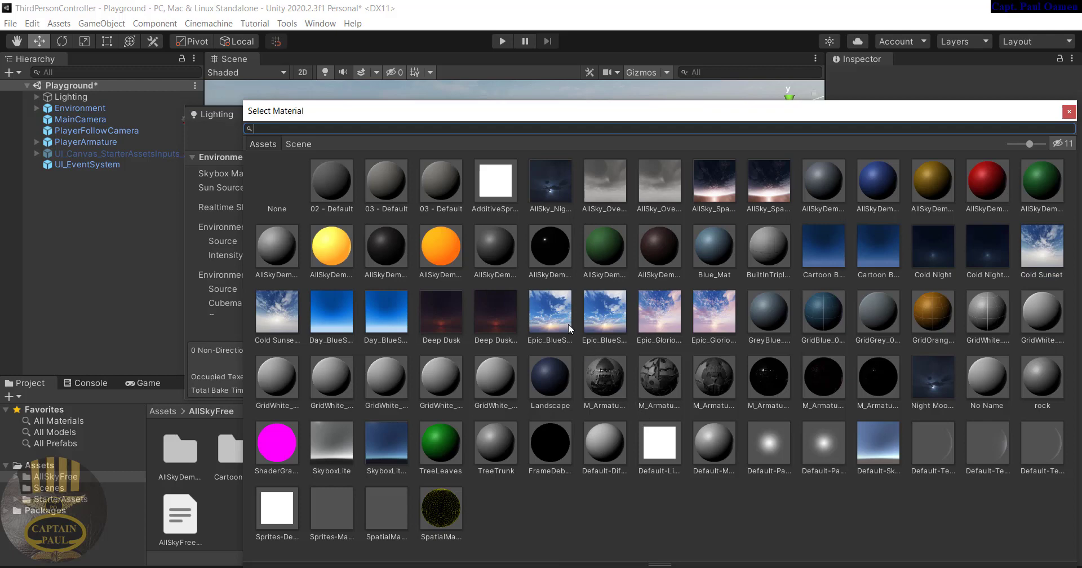
{"action": "double_click", "coordinate": [558, 311]}
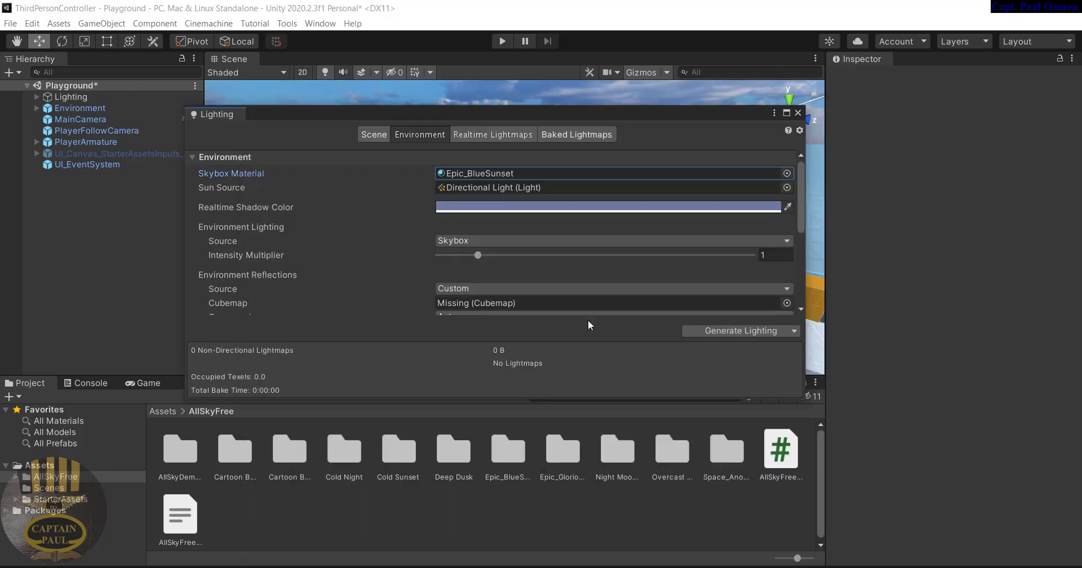
{"action": "left_click", "coordinate": [798, 113]}
Play the scene to check the Epic_BlueSunset sky while walking the character around, and stop playing
{"action": "left_click", "coordinate": [503, 41]}
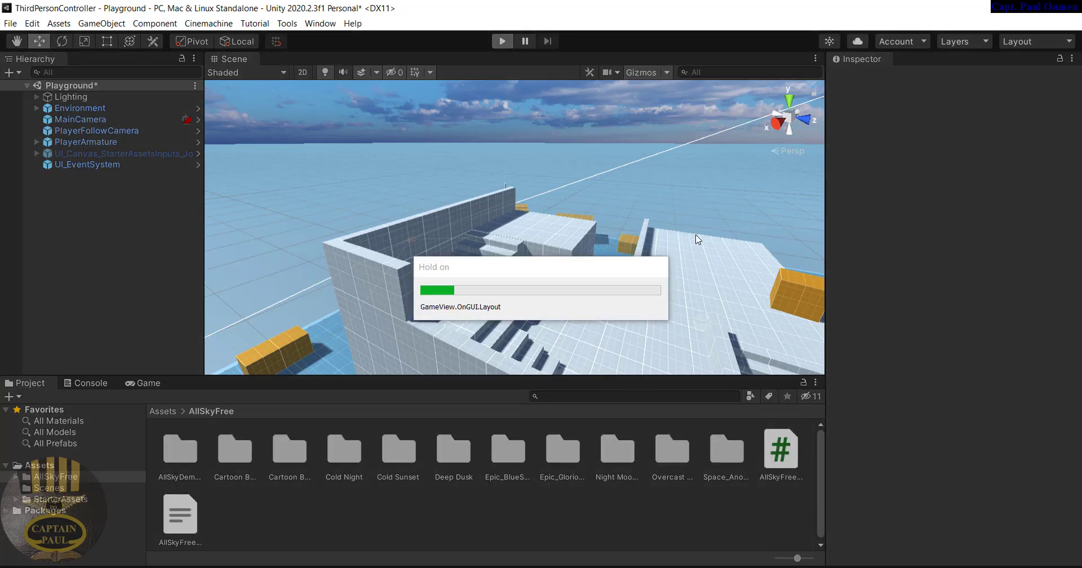
{"action": "key", "text": "w"}
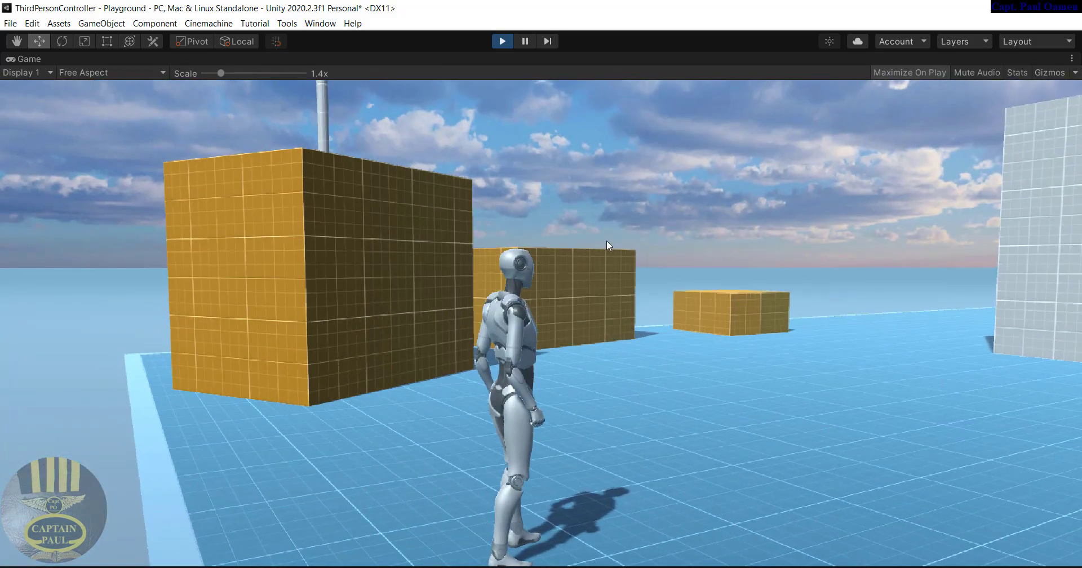
{"action": "key", "text": "w"}
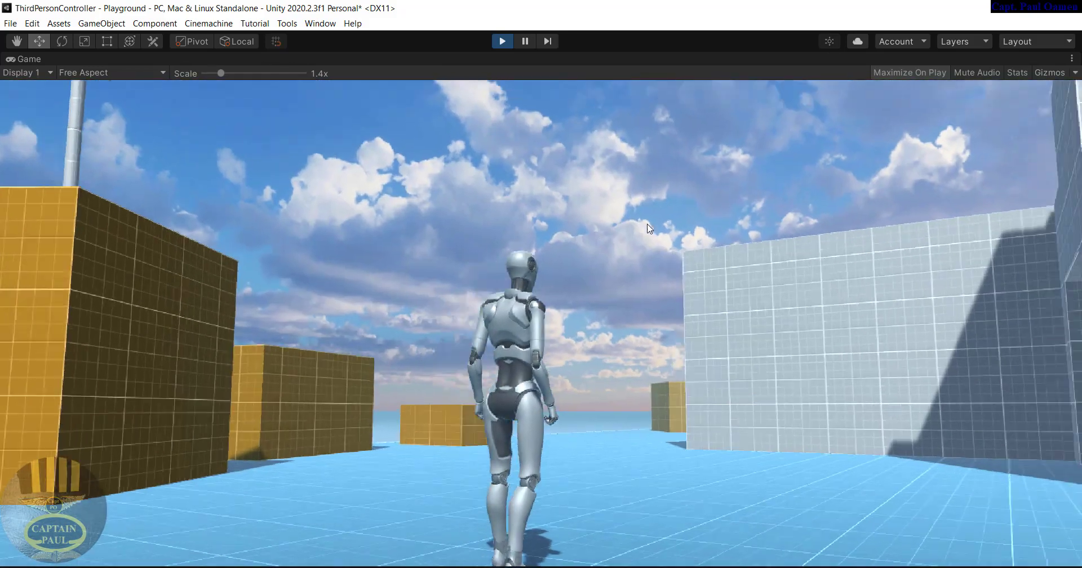
{"action": "key", "text": "w"}
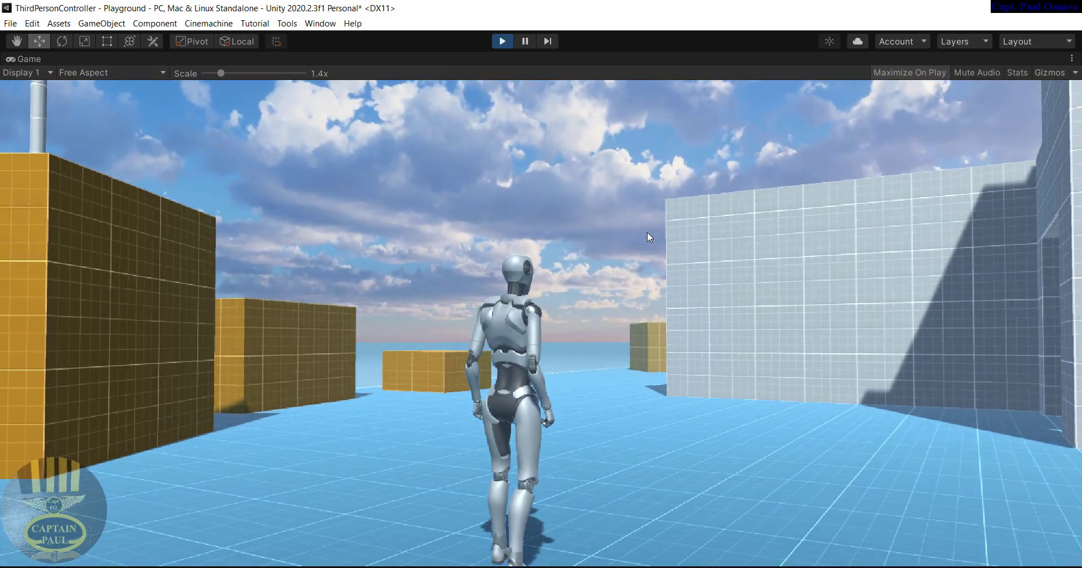
{"action": "key", "text": "w"}
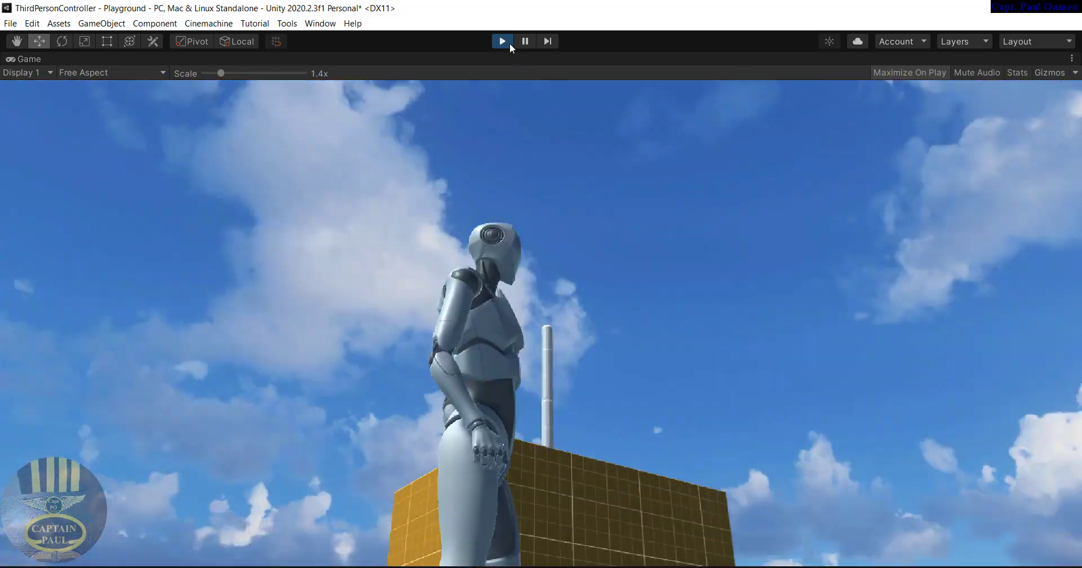
{"action": "left_click", "coordinate": [502, 41]}
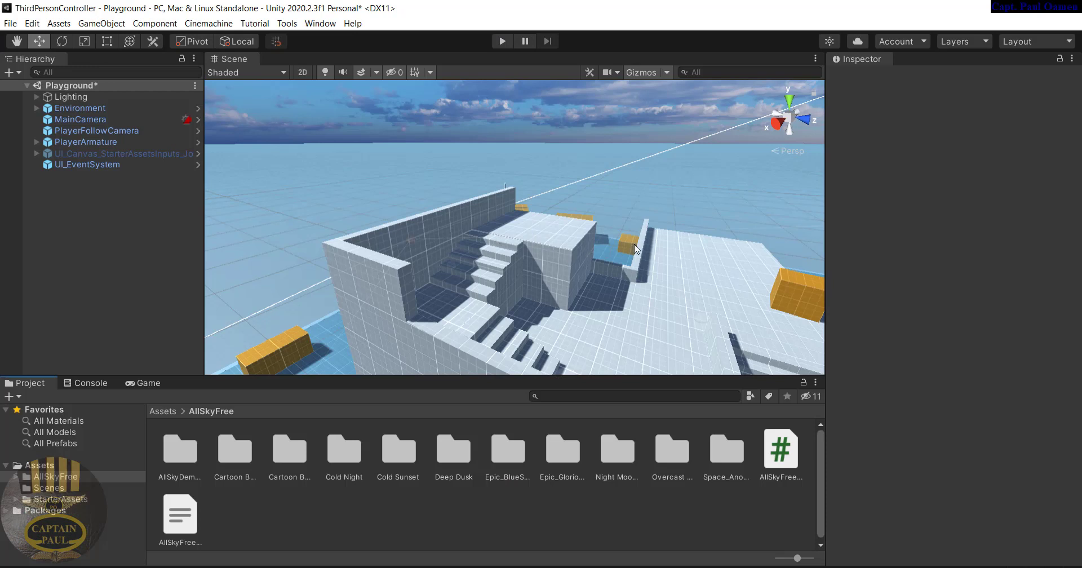
Add a Tree 3D object to the Playground scene
{"action": "right_click", "coordinate": [85, 213]}
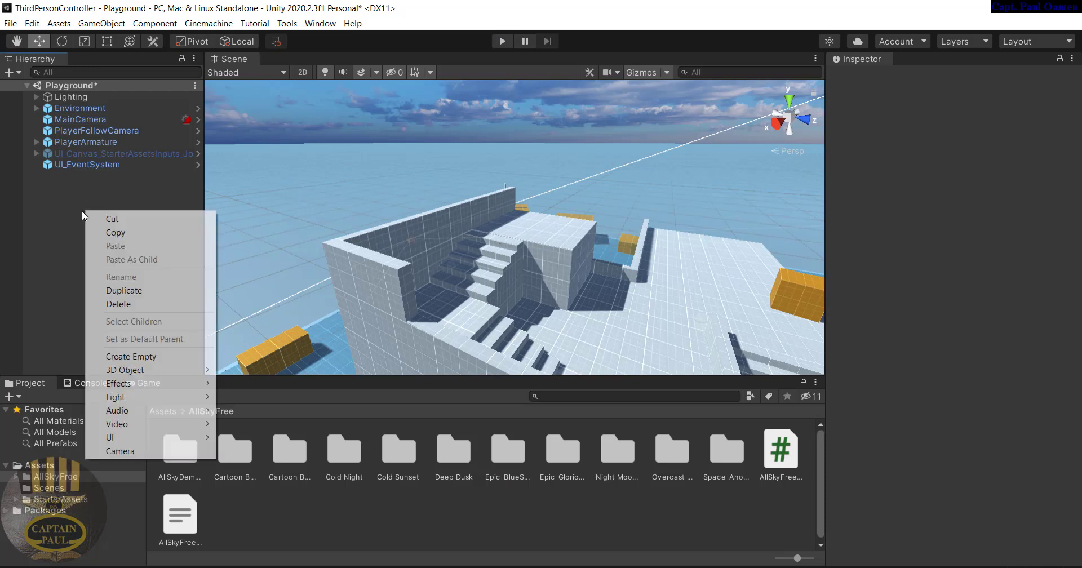
{"action": "mouse_move", "coordinate": [128, 373]}
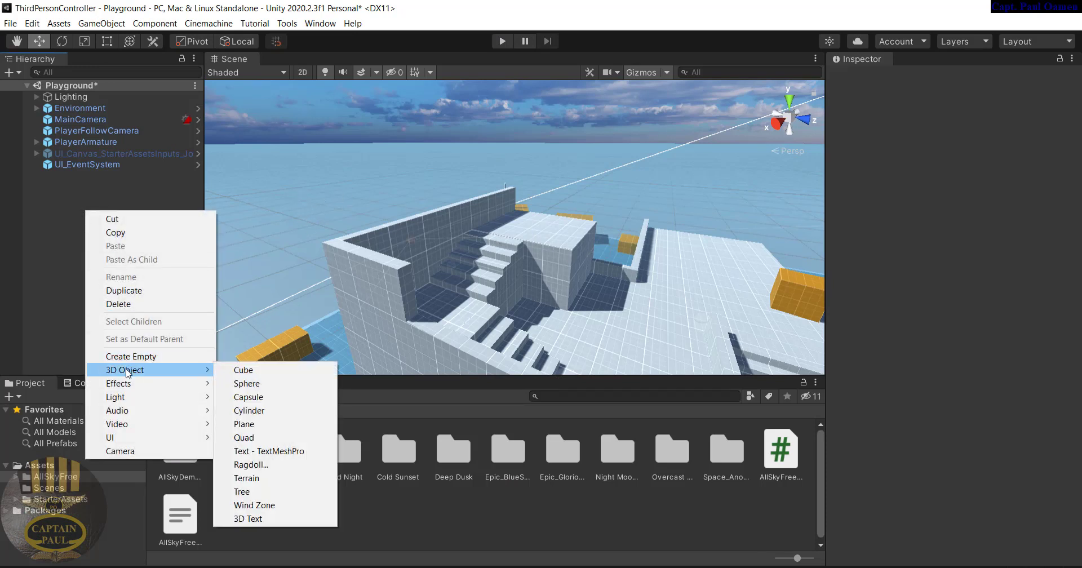
{"action": "left_click", "coordinate": [254, 496]}
{"action": "left_click_drag", "start_coordinate": [254, 495], "coordinate": [466, 272]}
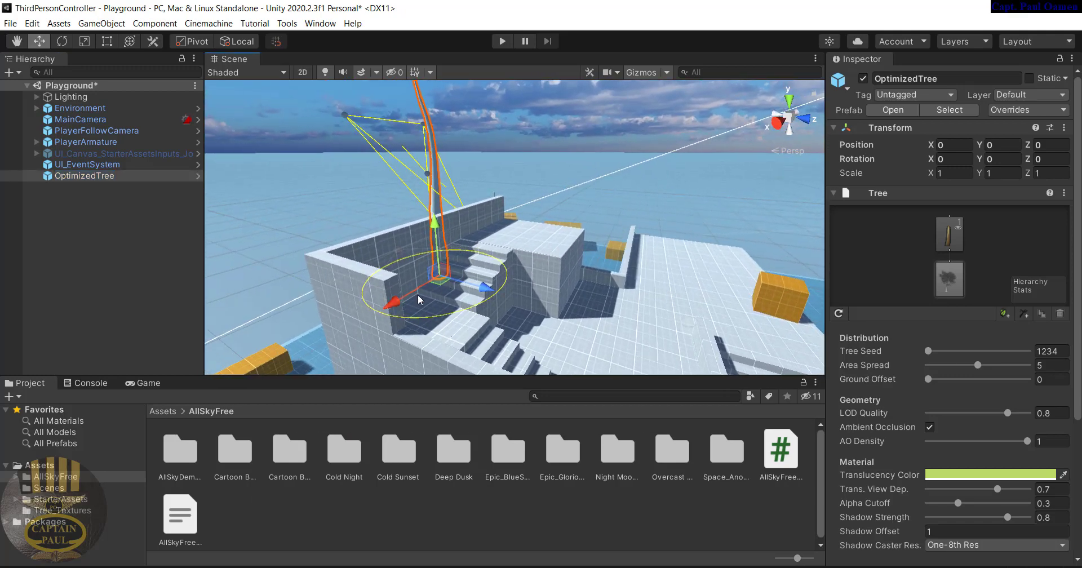
Move the tree out of the walled building onto open ground, at about X 6.06 and Z -3.86
{"action": "left_click_drag", "start_coordinate": [421, 296], "coordinate": [495, 320], "text": "alt"}
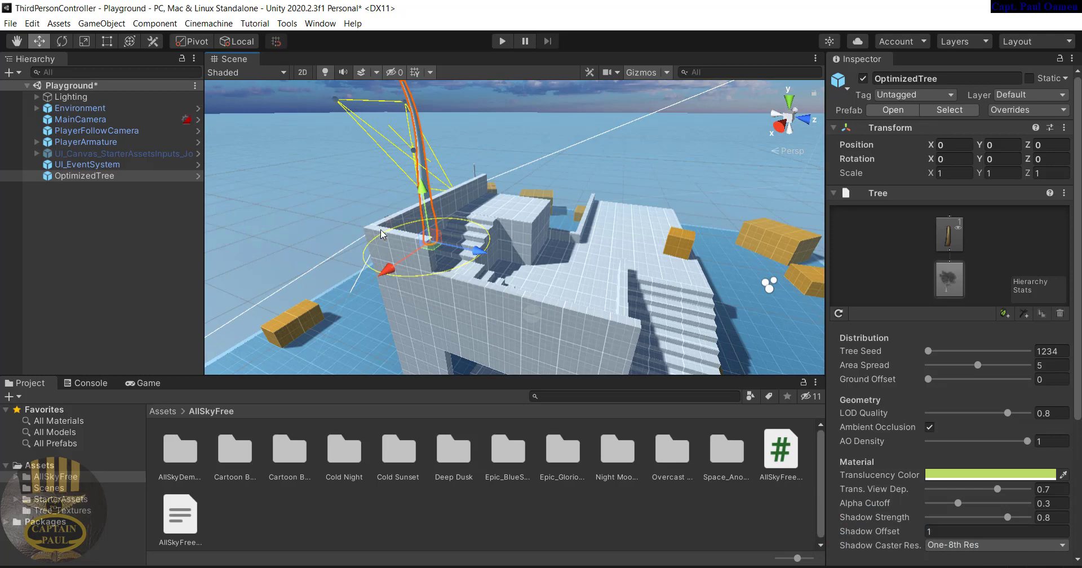
{"action": "scroll", "coordinate": [423, 214], "scroll_direction": "up", "scroll_amount": 3}
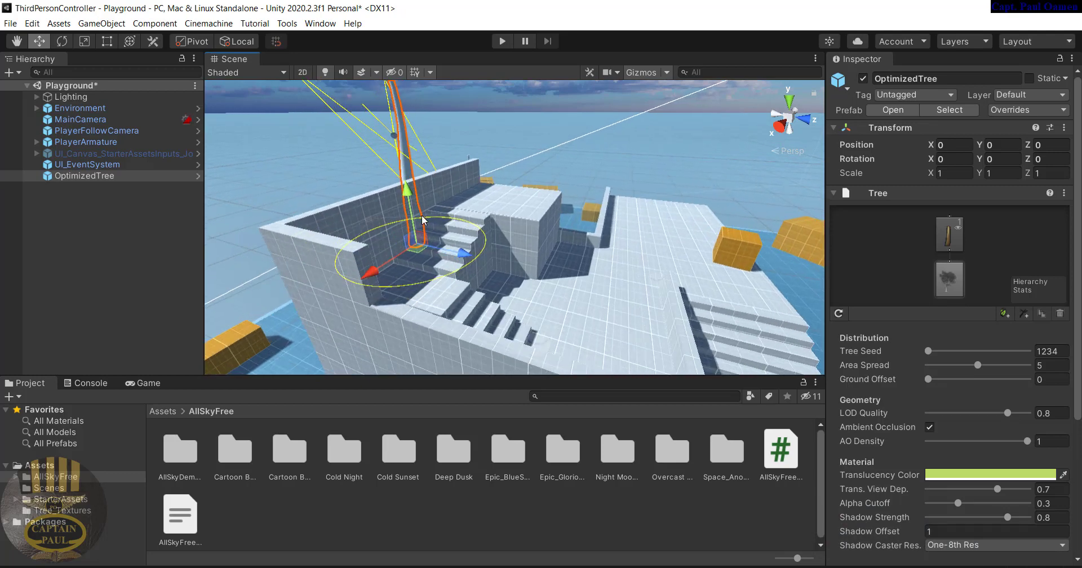
{"action": "left_click_drag", "start_coordinate": [421, 215], "coordinate": [366, 300], "text": "alt"}
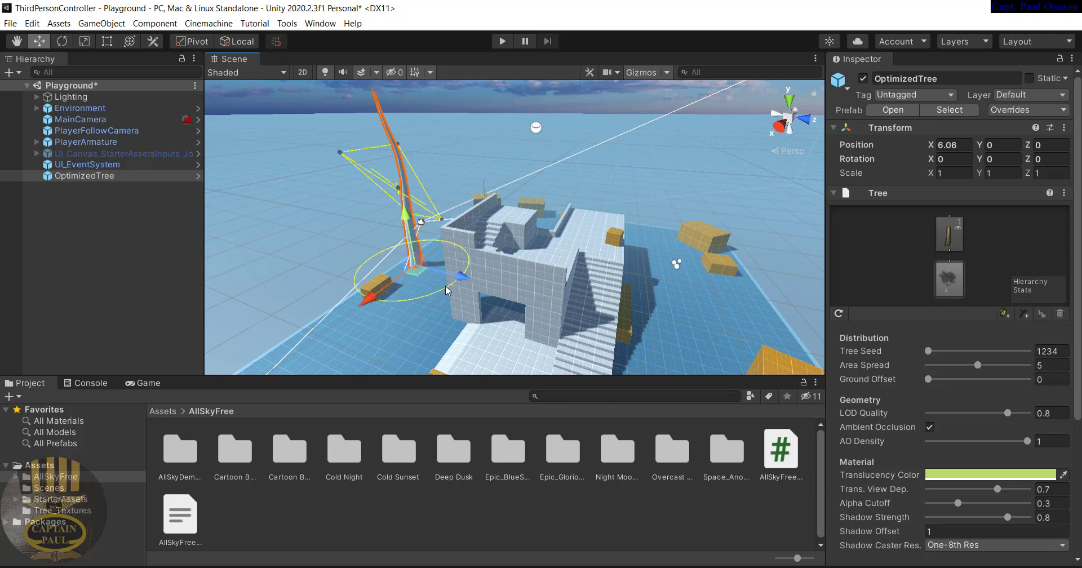
{"action": "left_click_drag", "start_coordinate": [462, 277], "coordinate": [424, 272]}
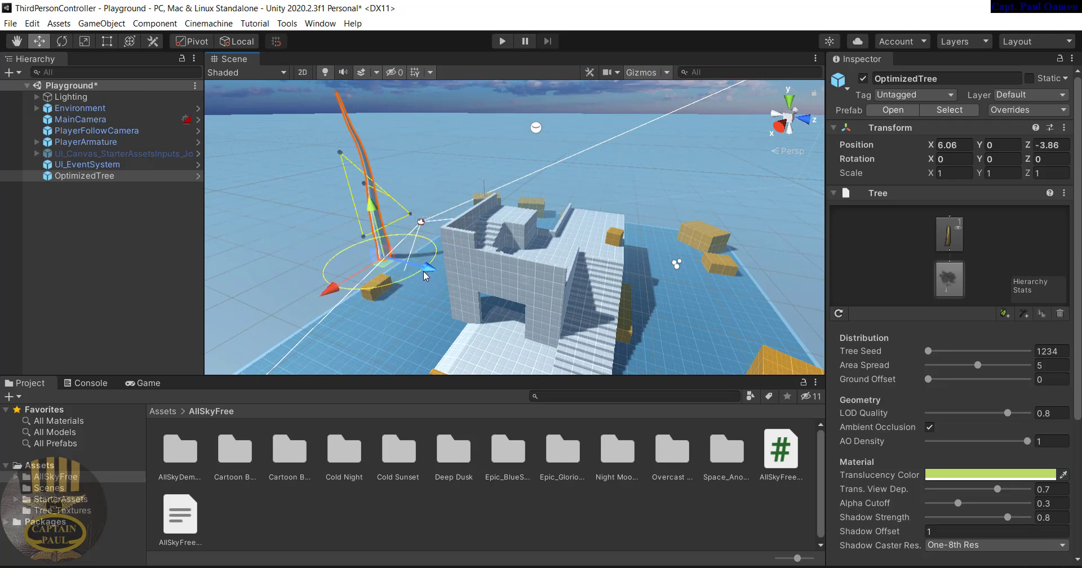
{"action": "scroll", "coordinate": [424, 271], "scroll_direction": "up", "scroll_amount": 3}
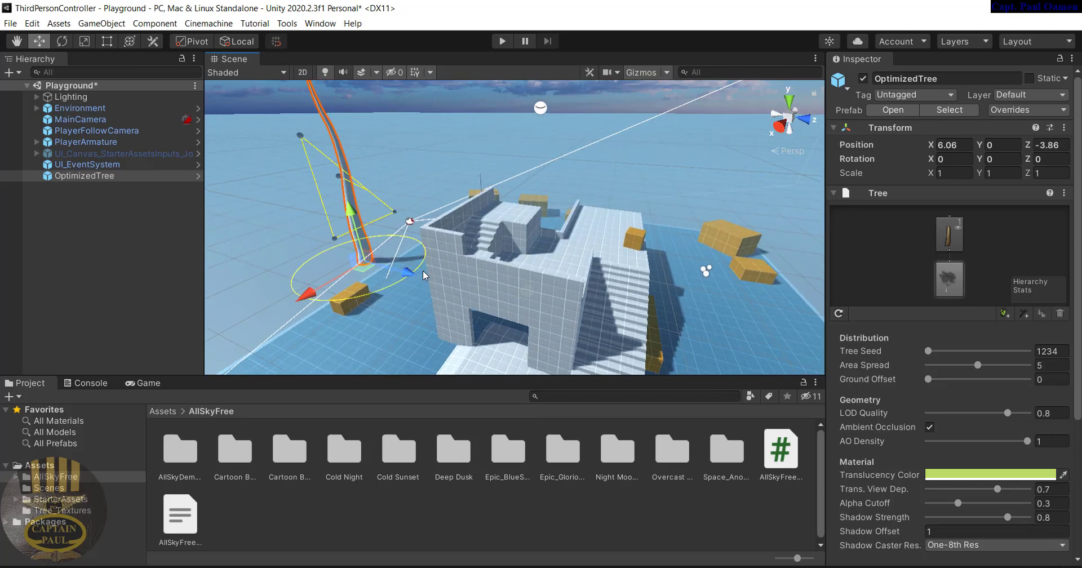
{"action": "scroll", "coordinate": [423, 270], "scroll_direction": "down", "scroll_amount": 4}
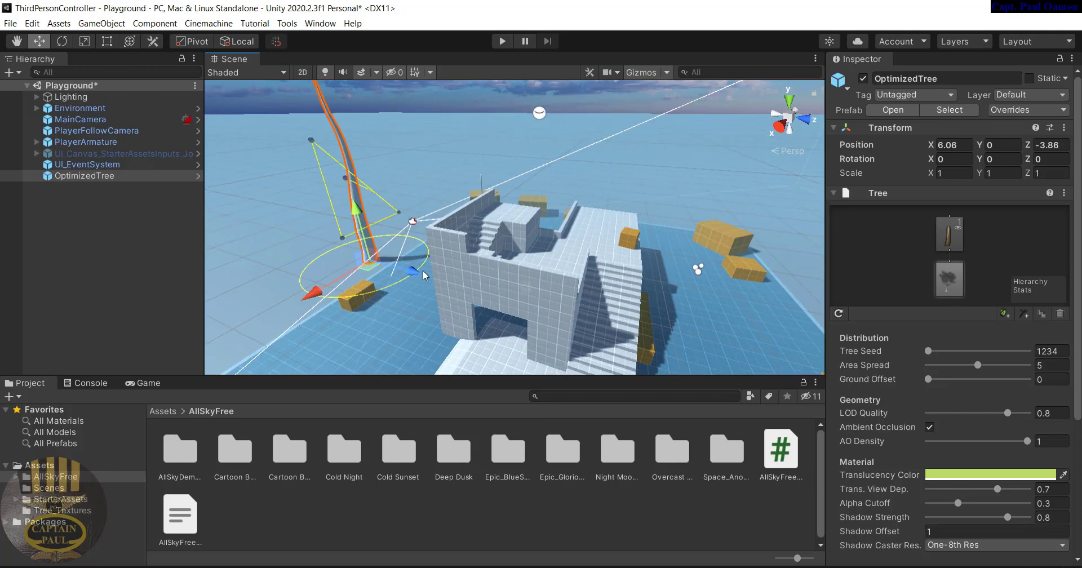
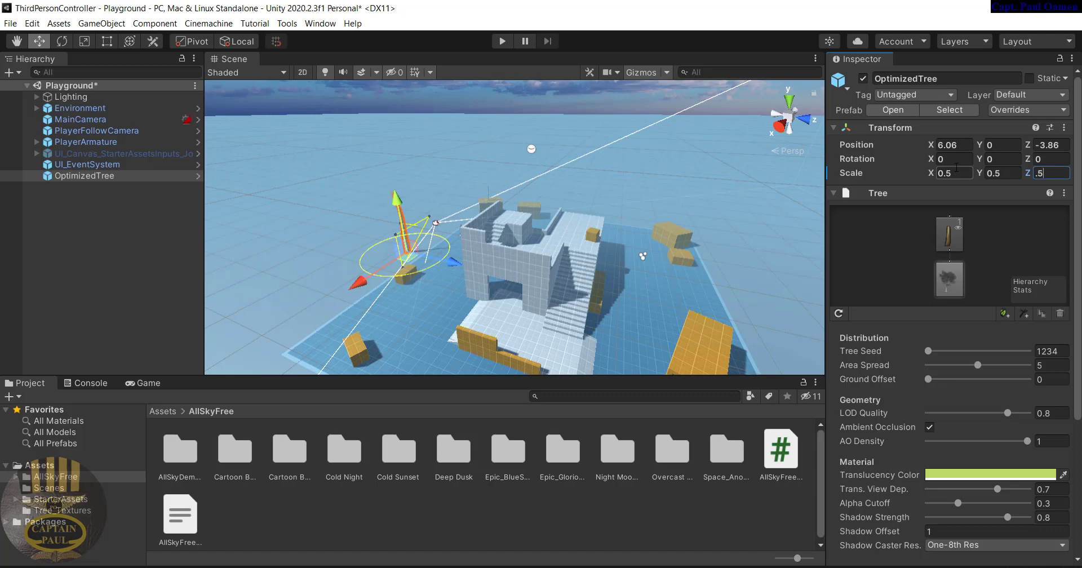
Select the tree's trunk branch group and add a child branch group to it
{"action": "left_click", "coordinate": [957, 238]}
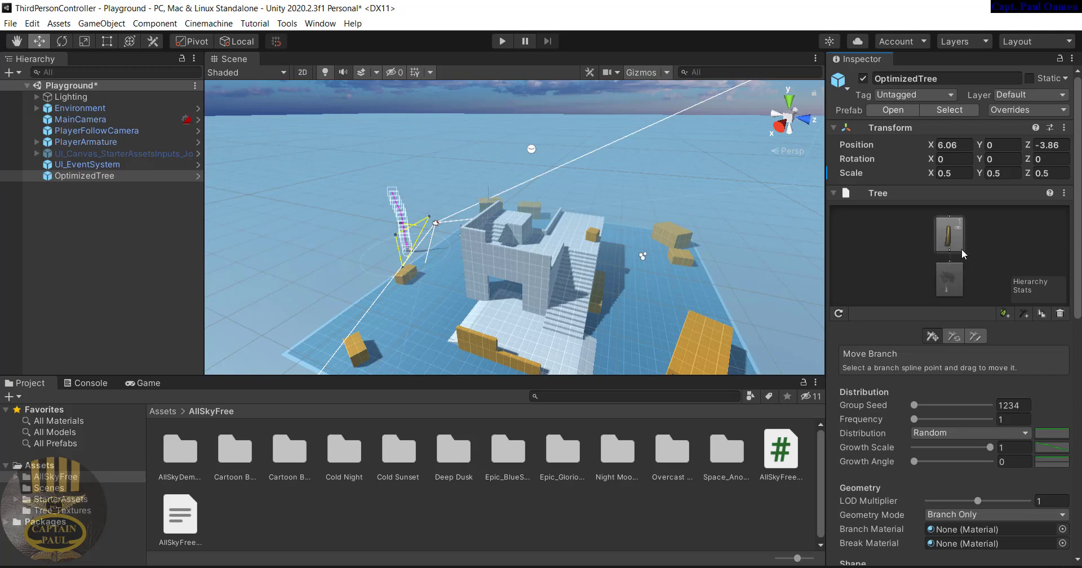
{"action": "scroll", "coordinate": [652, 249], "scroll_direction": "up", "scroll_amount": 3}
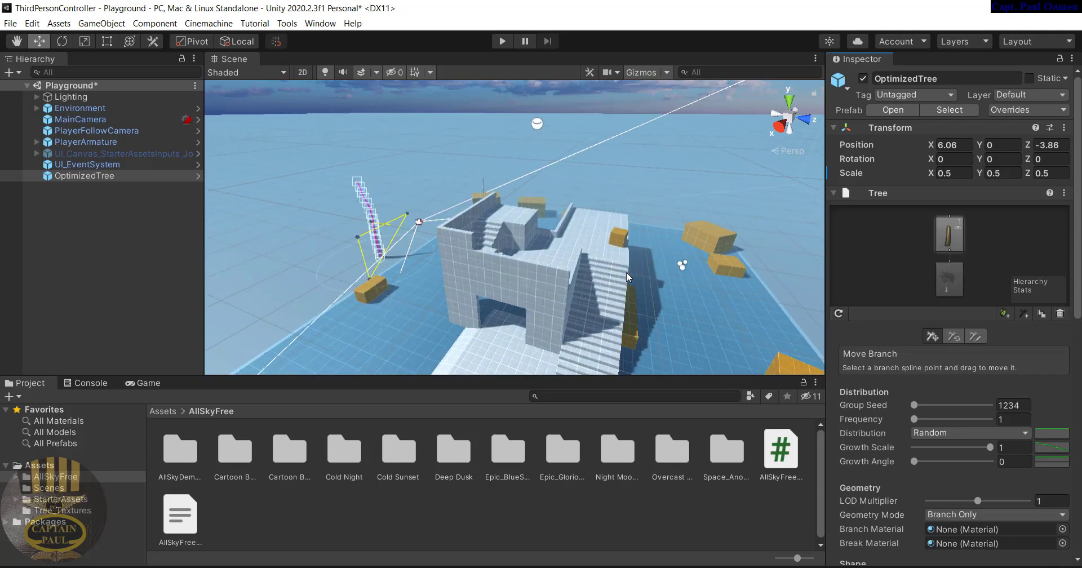
{"action": "right_click_drag", "start_coordinate": [488, 280], "coordinate": [362, 283]}
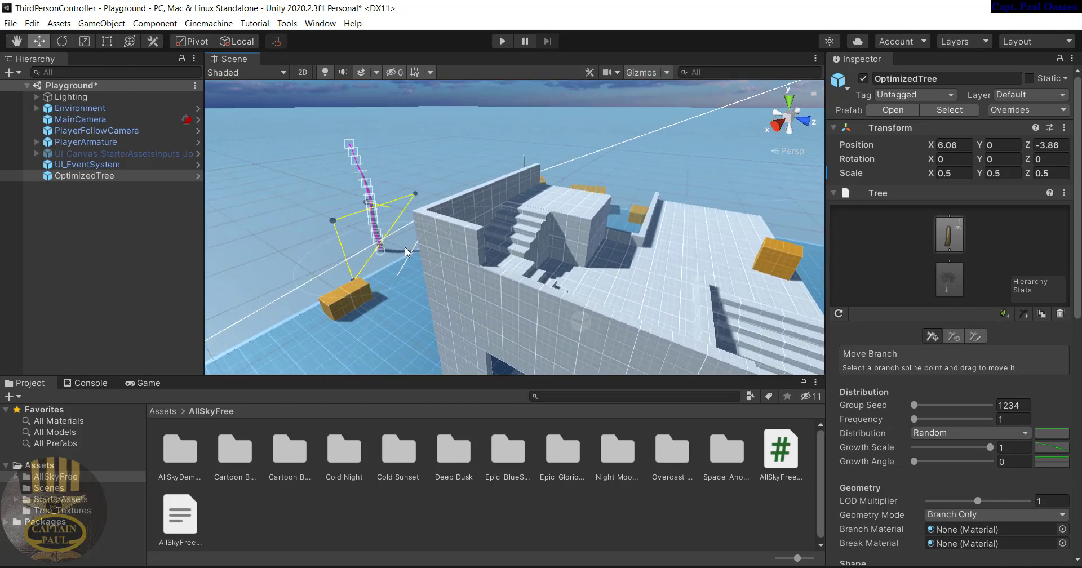
{"action": "middle_click_drag", "start_coordinate": [409, 248], "coordinate": [482, 255]}
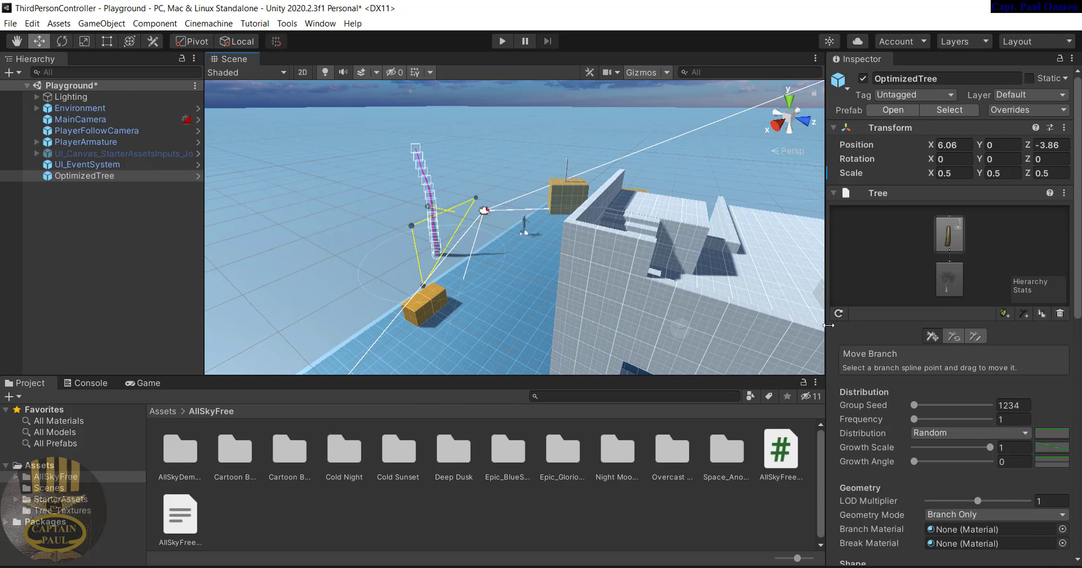
{"action": "double_click", "coordinate": [954, 237]}
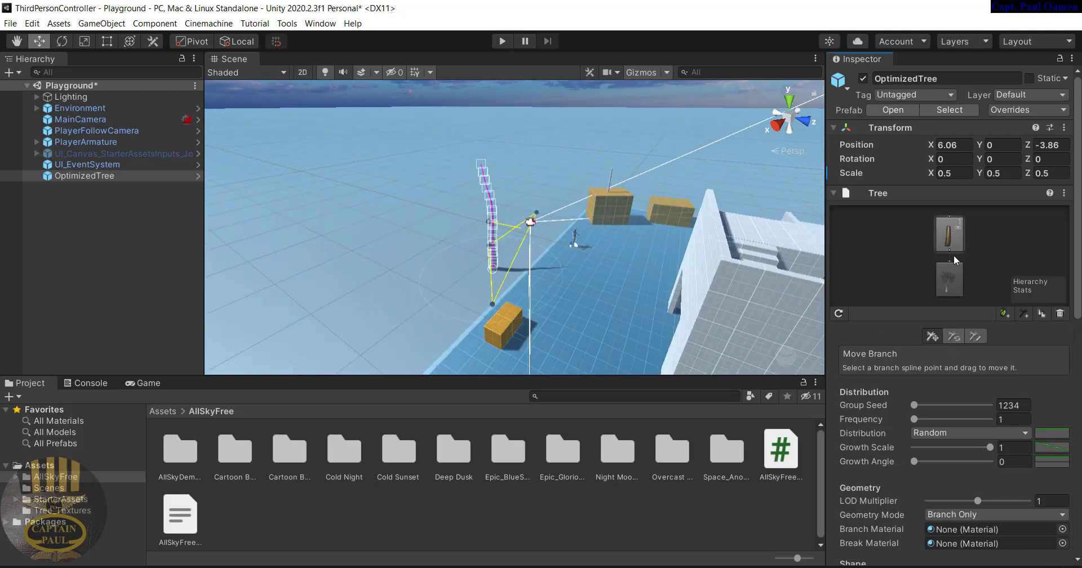
{"action": "left_click", "coordinate": [1025, 312]}
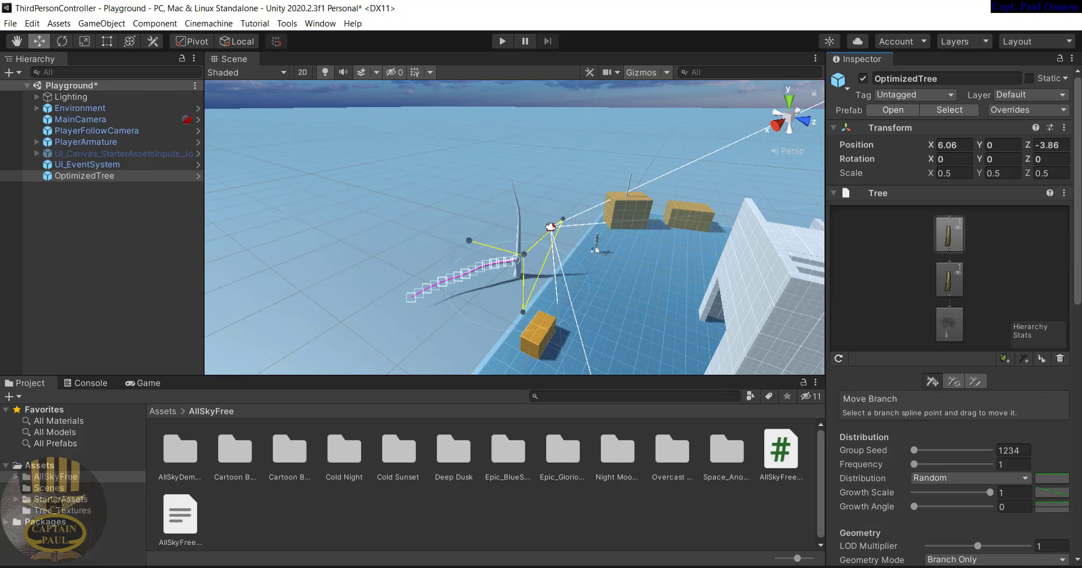
Set the new branch group's Frequency to 22 and its Distribution to Whorled
{"action": "left_click_drag", "start_coordinate": [1079, 286], "coordinate": [1079, 345]}
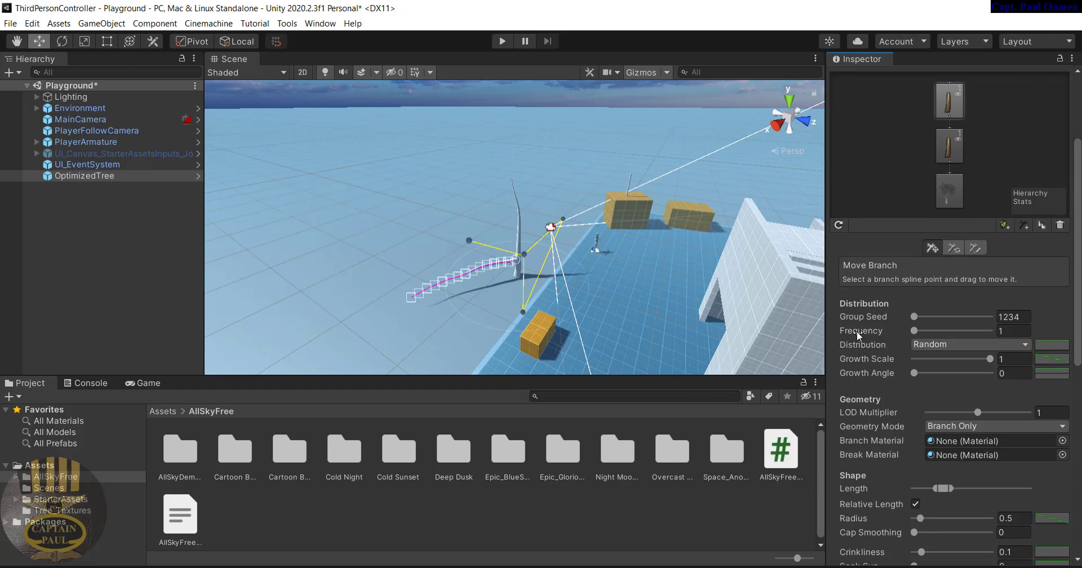
{"action": "mouse_move", "coordinate": [851, 337]}
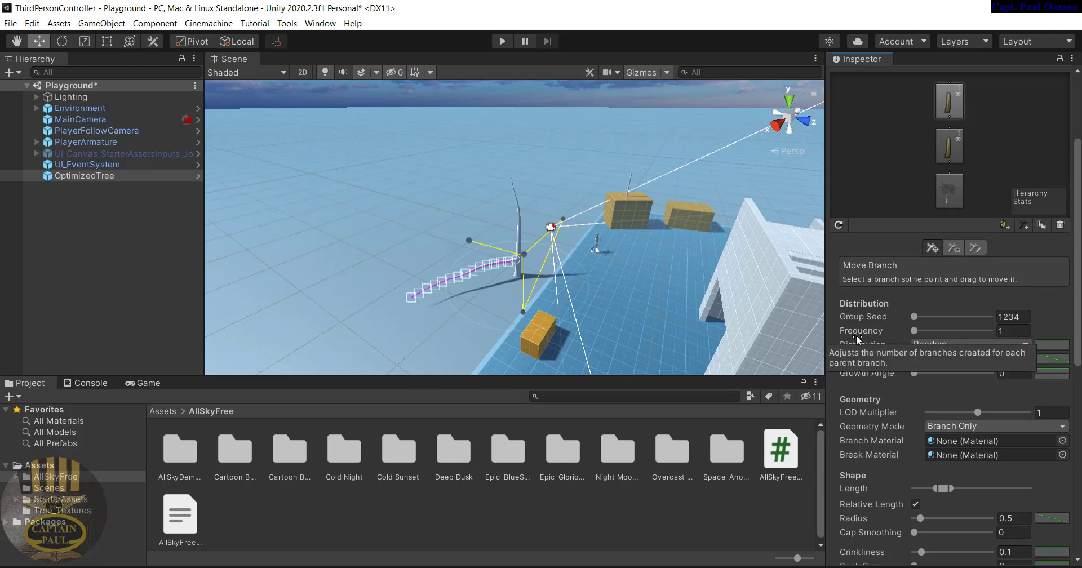
{"action": "left_click", "coordinate": [1009, 331]}
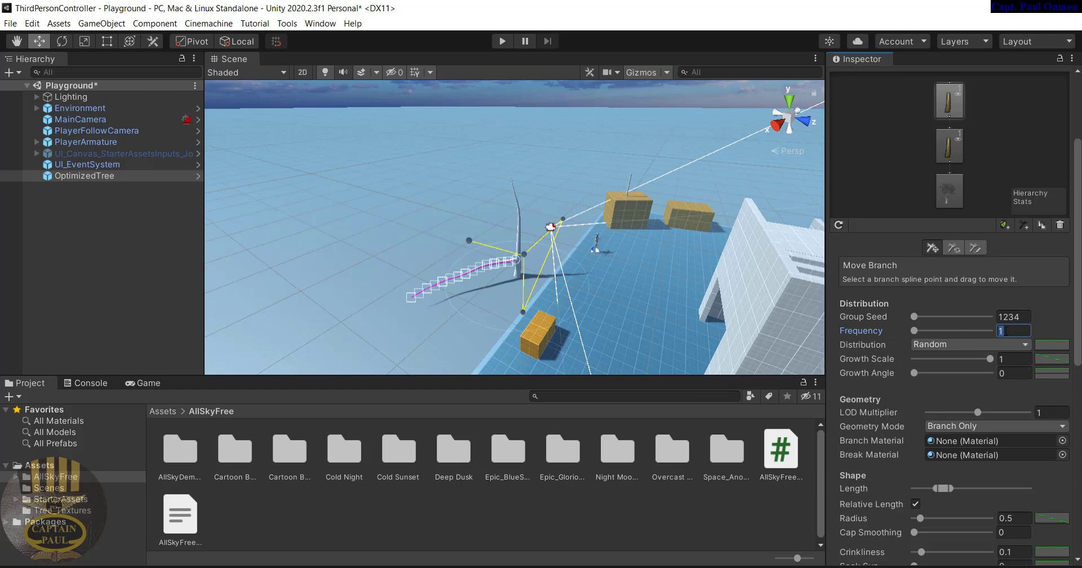
{"action": "type", "text": "22"}
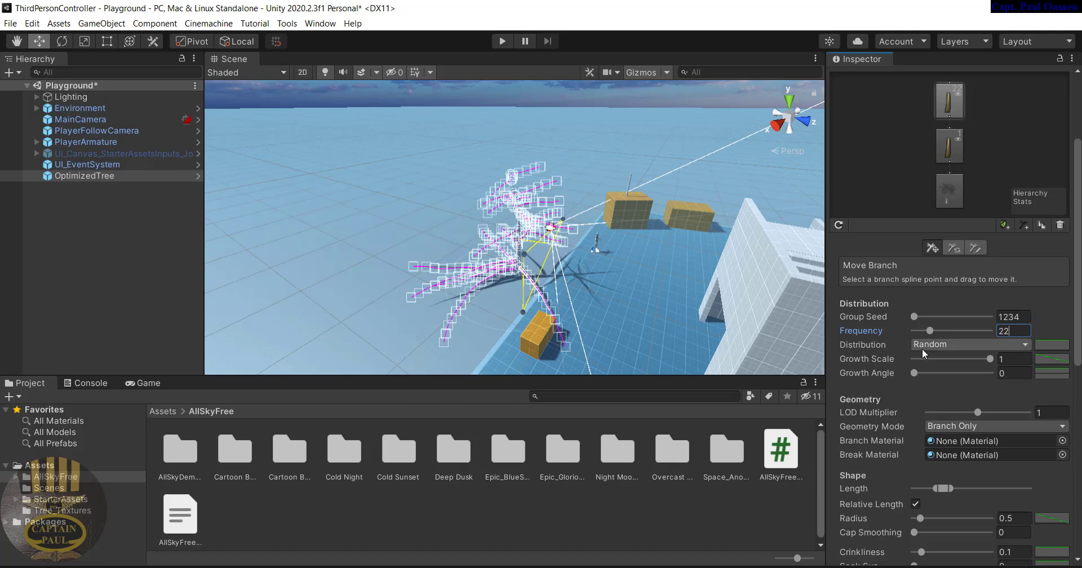
{"action": "left_click", "coordinate": [1025, 346]}
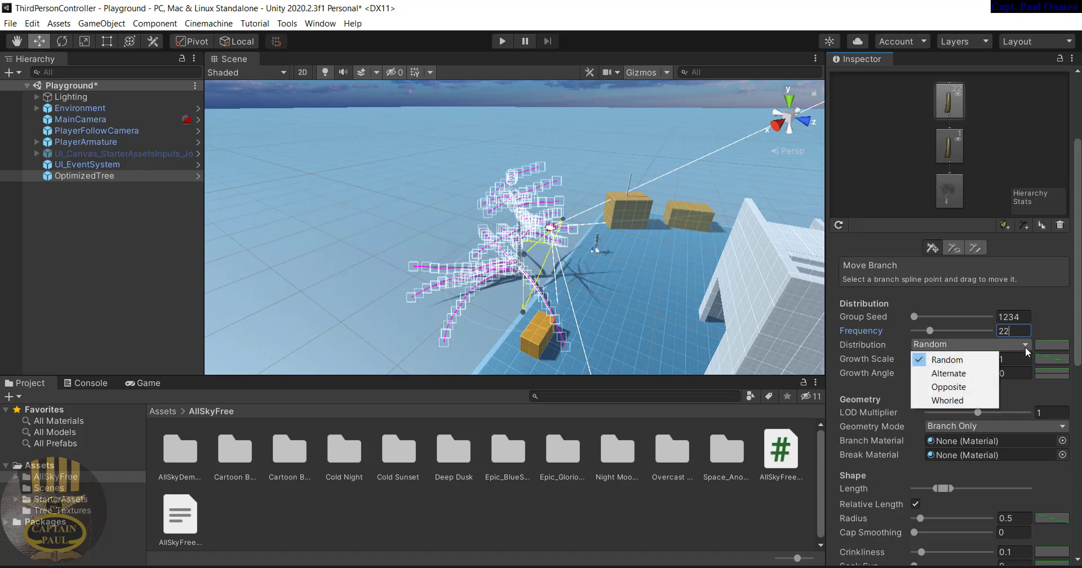
{"action": "left_click", "coordinate": [956, 401]}
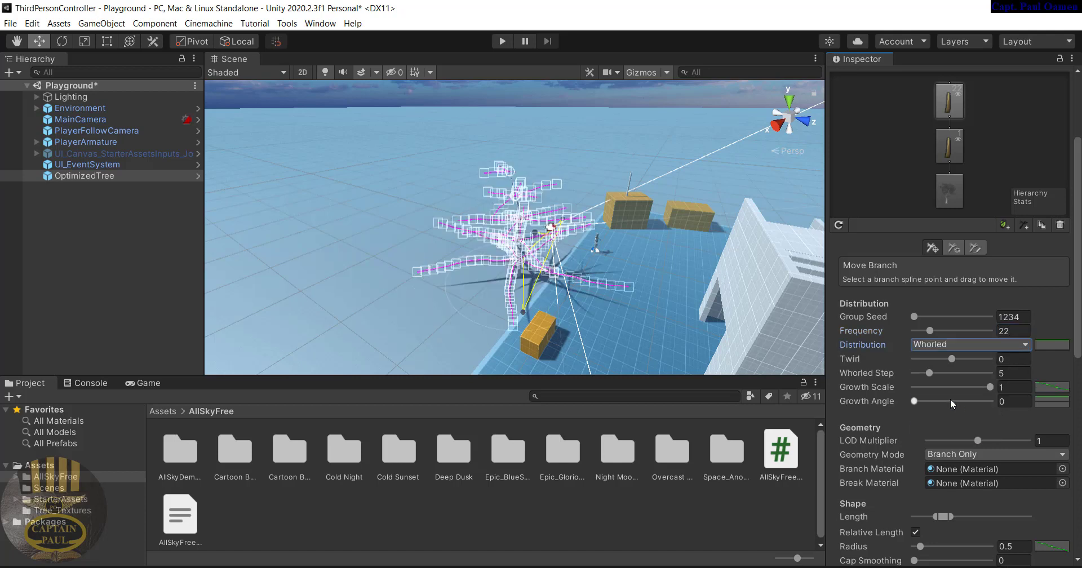
{"action": "left_click_drag", "start_coordinate": [1079, 350], "coordinate": [1080, 371]}
{"action": "scroll", "coordinate": [915, 357], "scroll_direction": "down", "scroll_amount": 3}
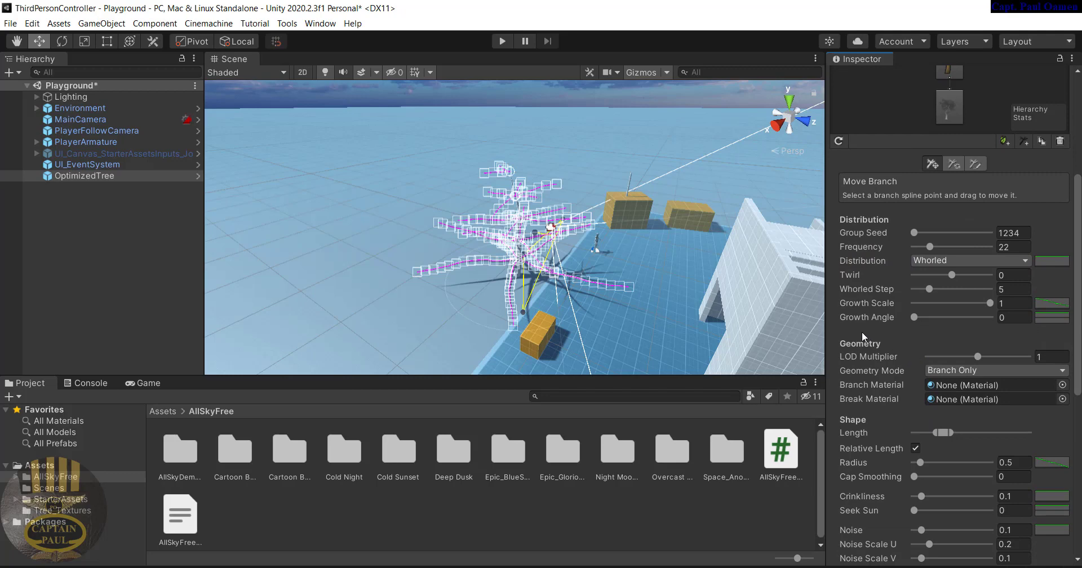
Set the Seek Sun value of the tree's whorled branch group to 0.3
{"action": "mouse_move", "coordinate": [915, 318]}
{"action": "left_mouse_down"}
{"action": "mouse_move", "coordinate": [961, 317]}
{"action": "mouse_move", "coordinate": [913, 317]}
{"action": "left_mouse_up"}
{"action": "scroll", "coordinate": [1074, 321], "scroll_direction": "down", "scroll_amount": 2}
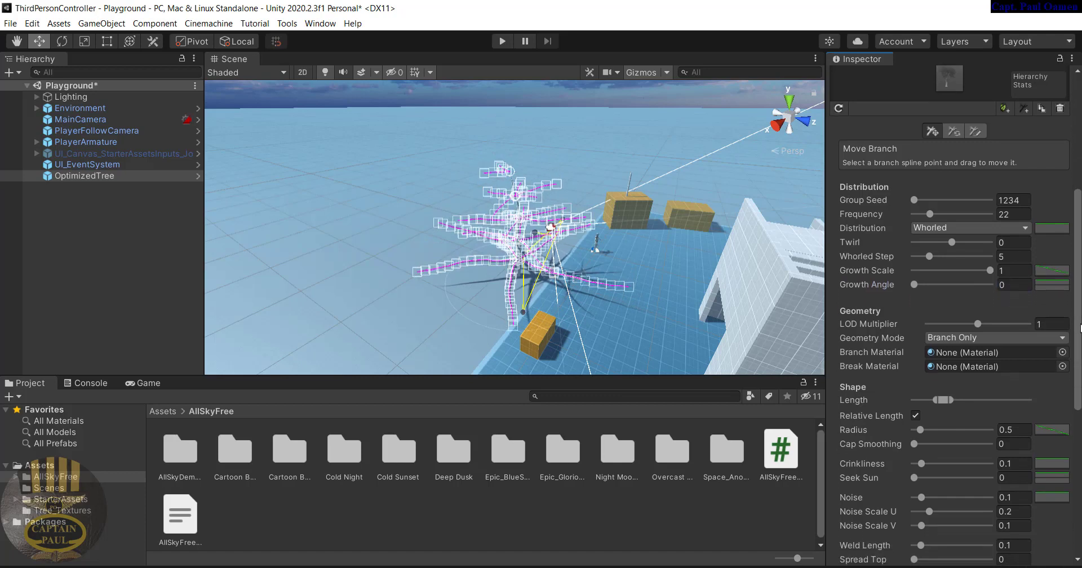
{"action": "scroll", "coordinate": [1074, 327], "scroll_direction": "down", "scroll_amount": 4}
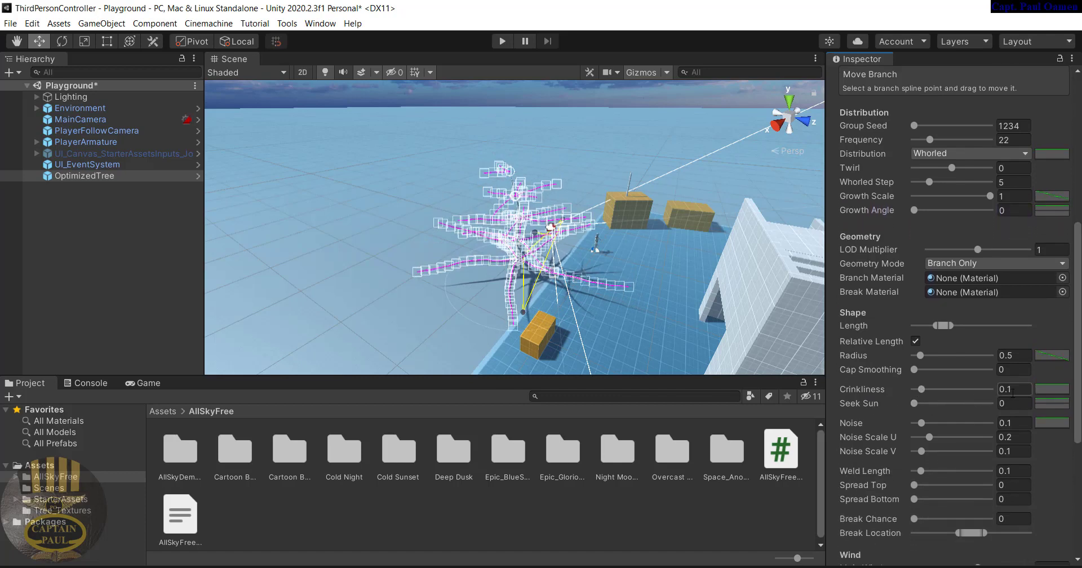
{"action": "left_click", "coordinate": [1010, 403]}
{"action": "type", "text": ".3"}
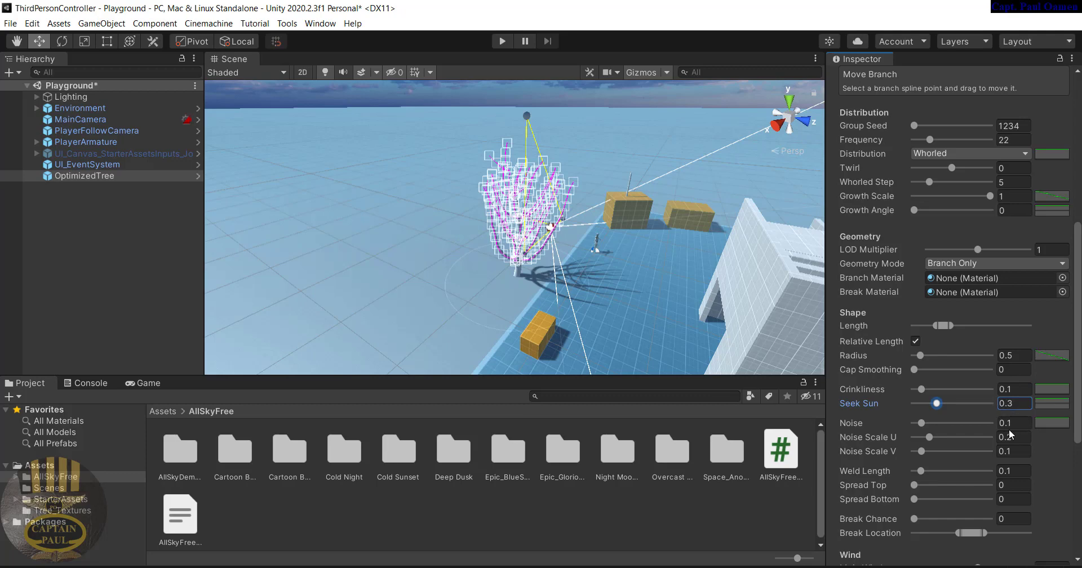
{"action": "scroll", "coordinate": [1010, 429], "scroll_direction": "up", "scroll_amount": 5}
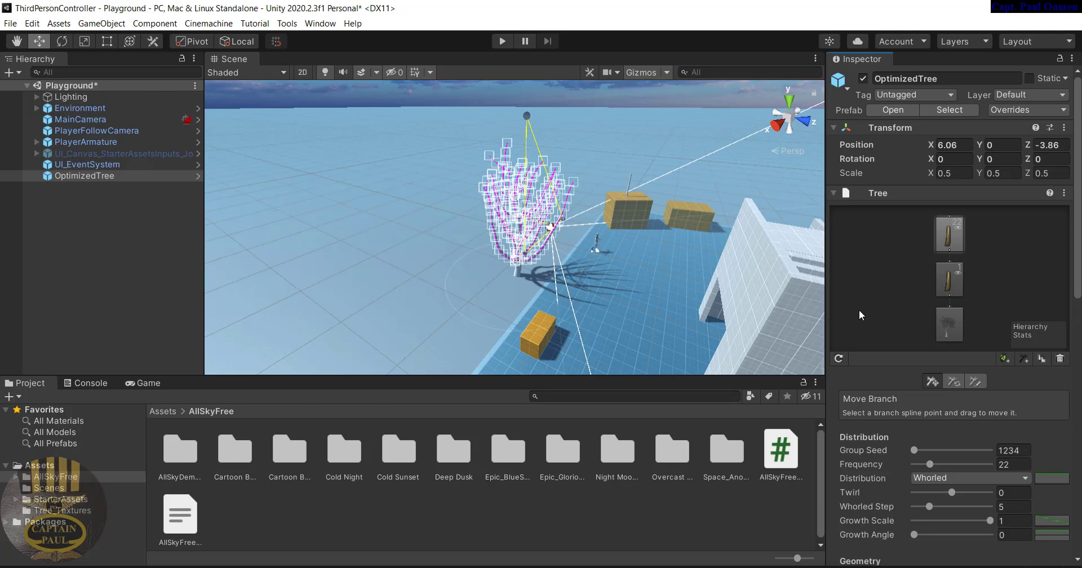
{"action": "scroll", "coordinate": [1029, 345], "scroll_direction": "down", "scroll_amount": 2}
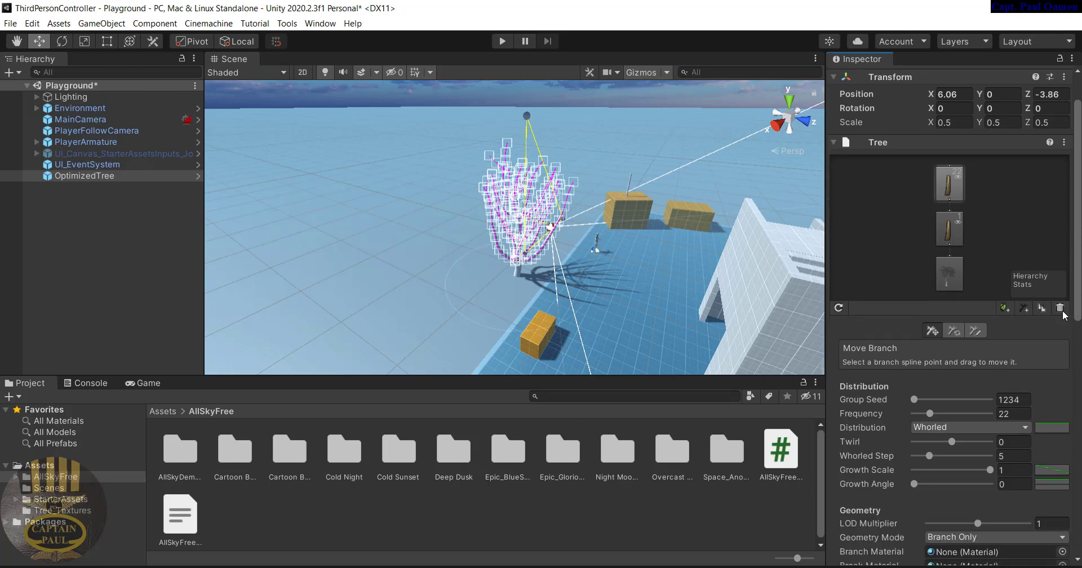
Create a new material named bark in the main Assets folder
{"action": "left_click", "coordinate": [54, 467]}
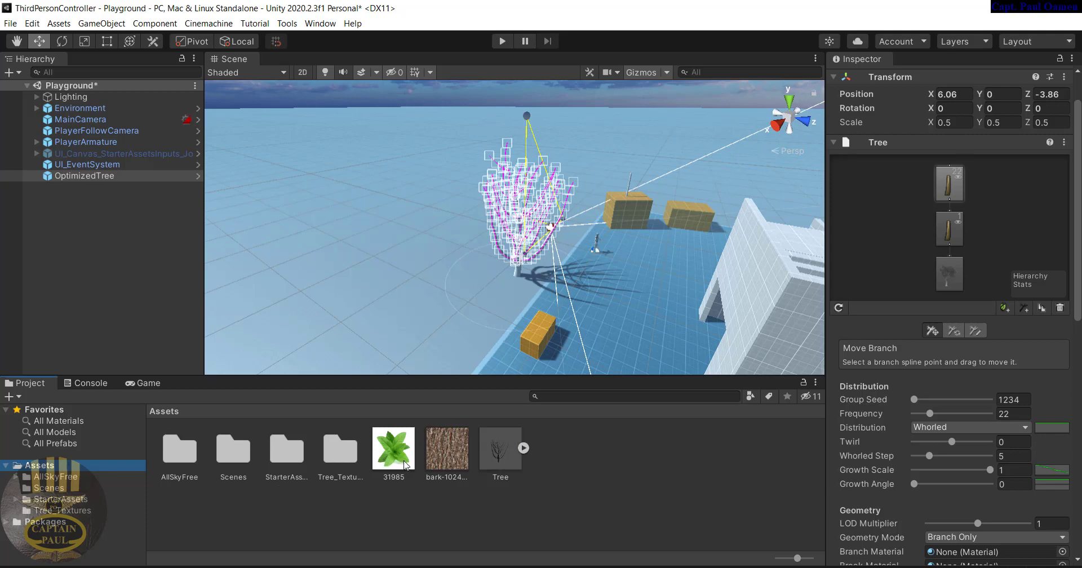
{"action": "right_click", "coordinate": [587, 463]}
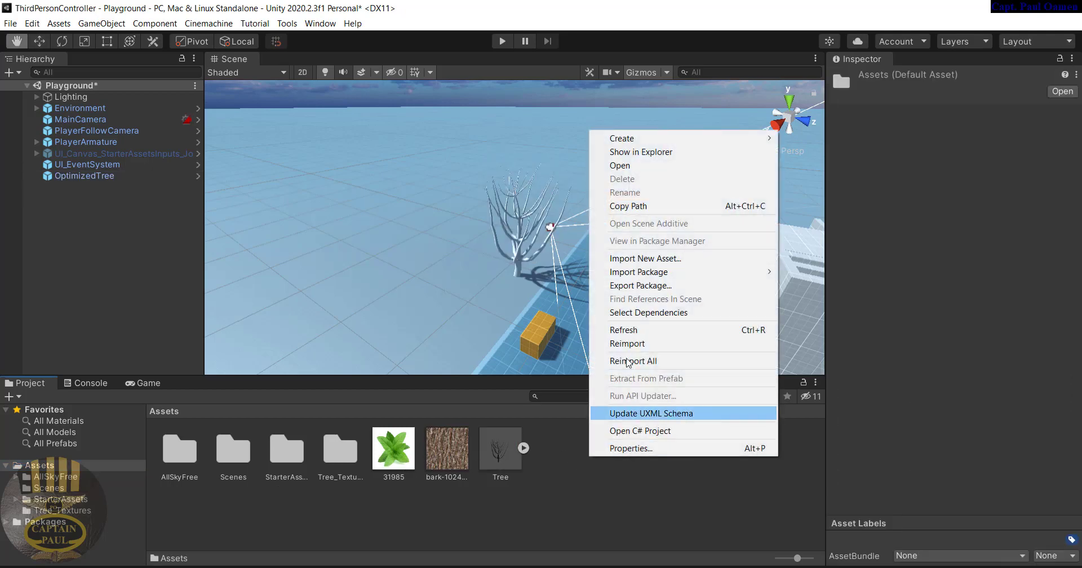
{"action": "mouse_move", "coordinate": [650, 142]}
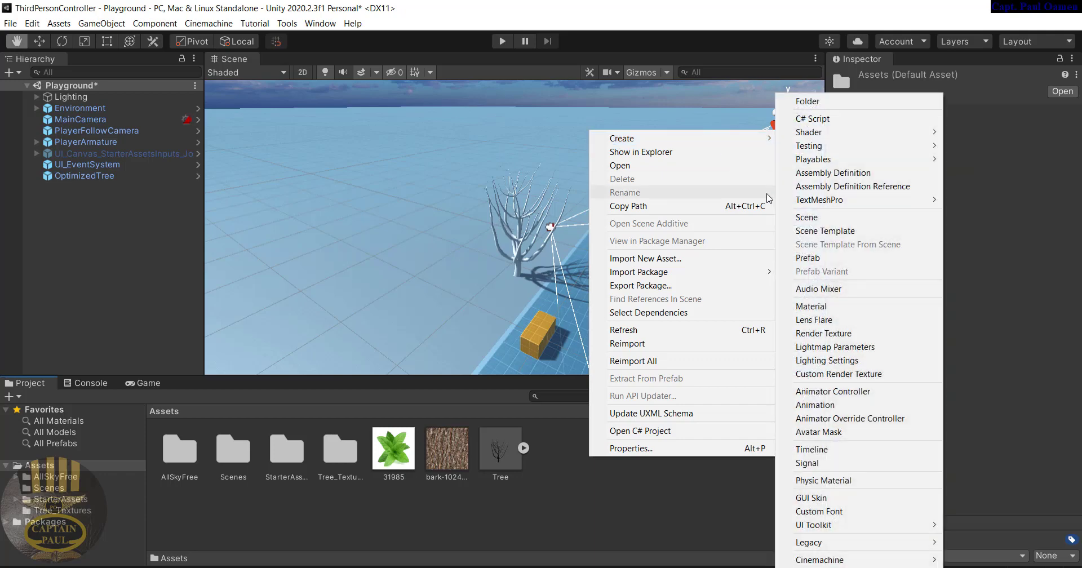
{"action": "left_click", "coordinate": [609, 498]}
{"action": "right_click", "coordinate": [615, 458]}
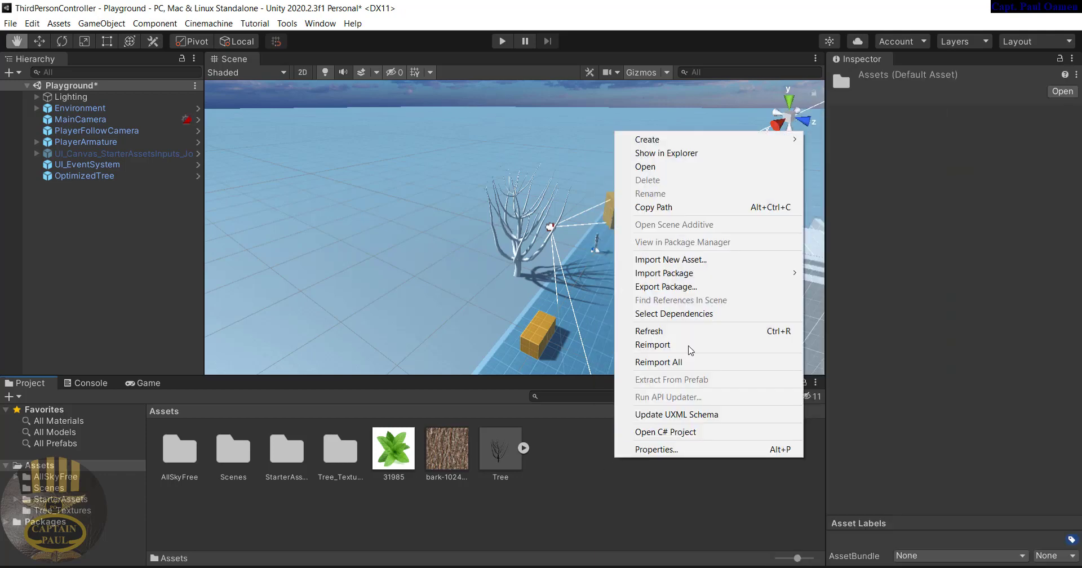
{"action": "mouse_move", "coordinate": [668, 138]}
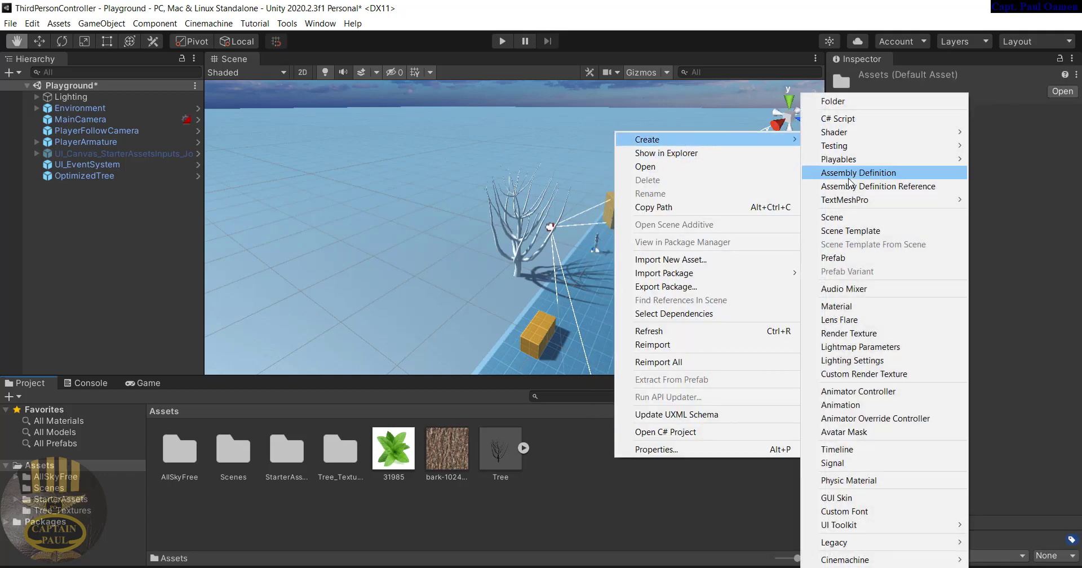
{"action": "left_click", "coordinate": [872, 304]}
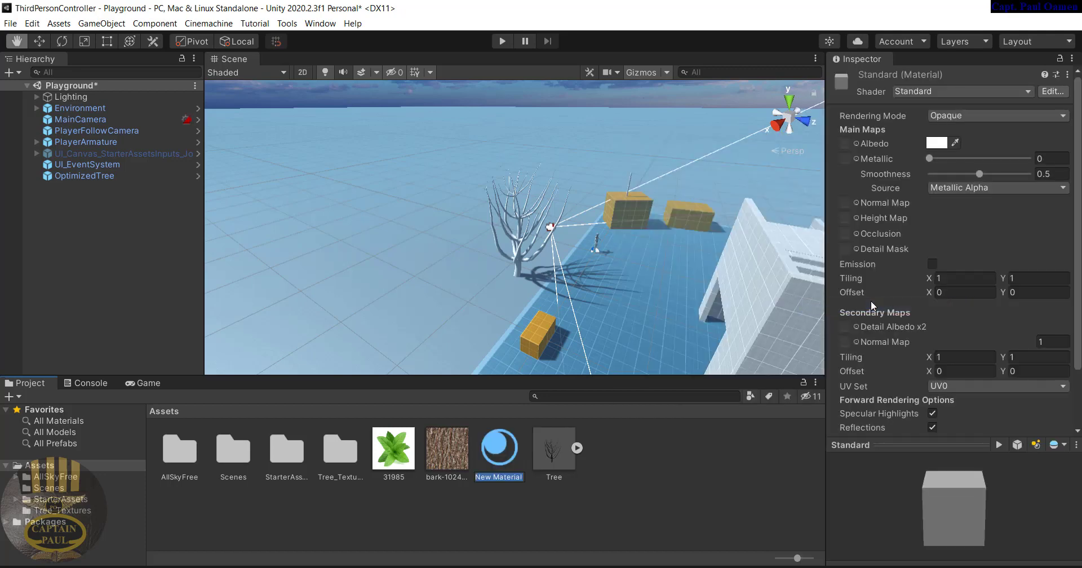
{"action": "type", "text": "bark"}
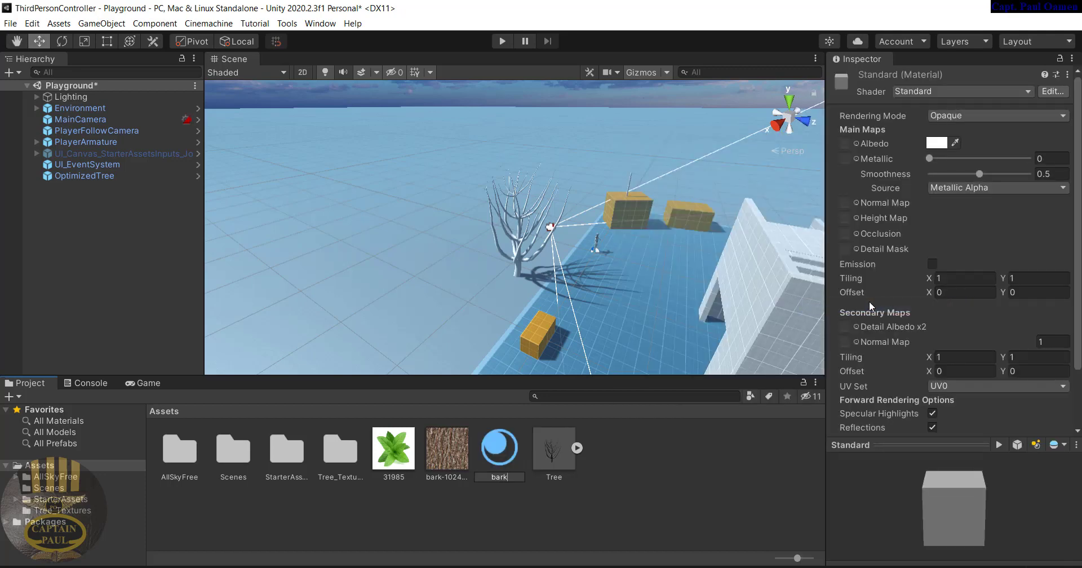
{"action": "key", "text": "Return"}
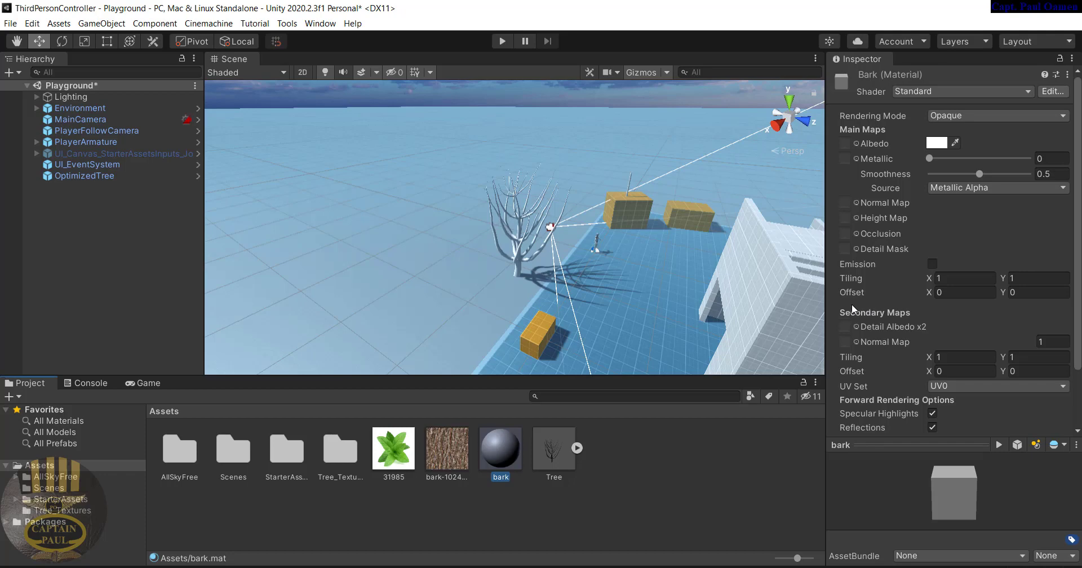
Create a second material named leaves in the Assets folder
{"action": "right_click", "coordinate": [638, 445]}
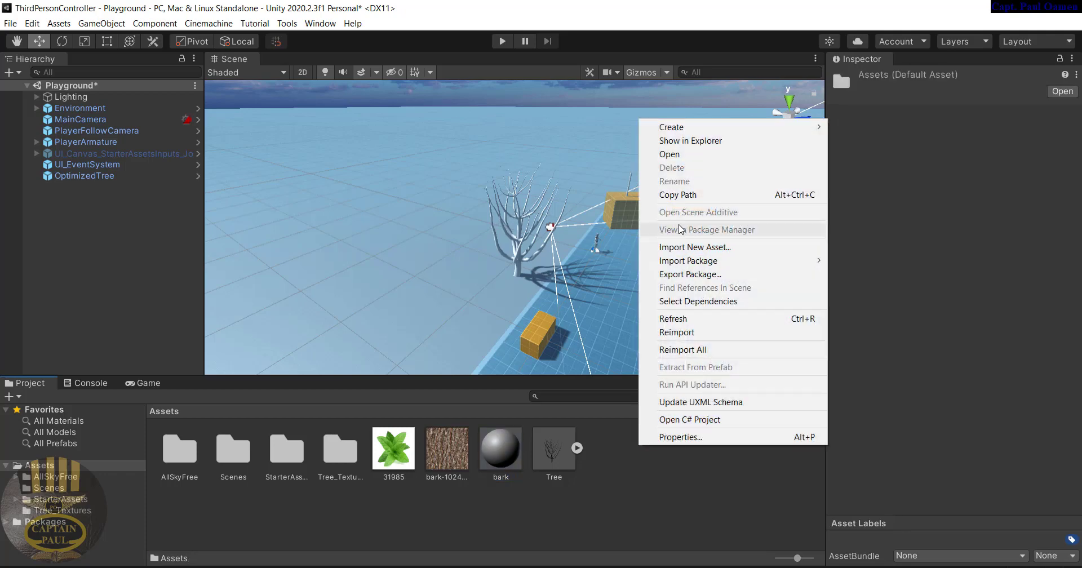
{"action": "mouse_move", "coordinate": [676, 127]}
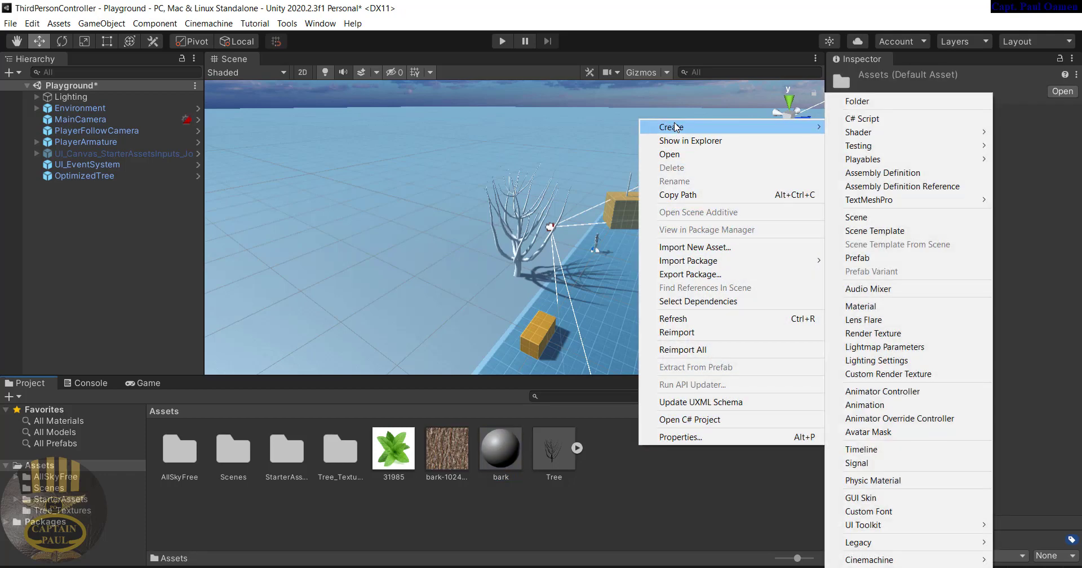
{"action": "left_click", "coordinate": [911, 307]}
{"action": "type", "text": "l"}
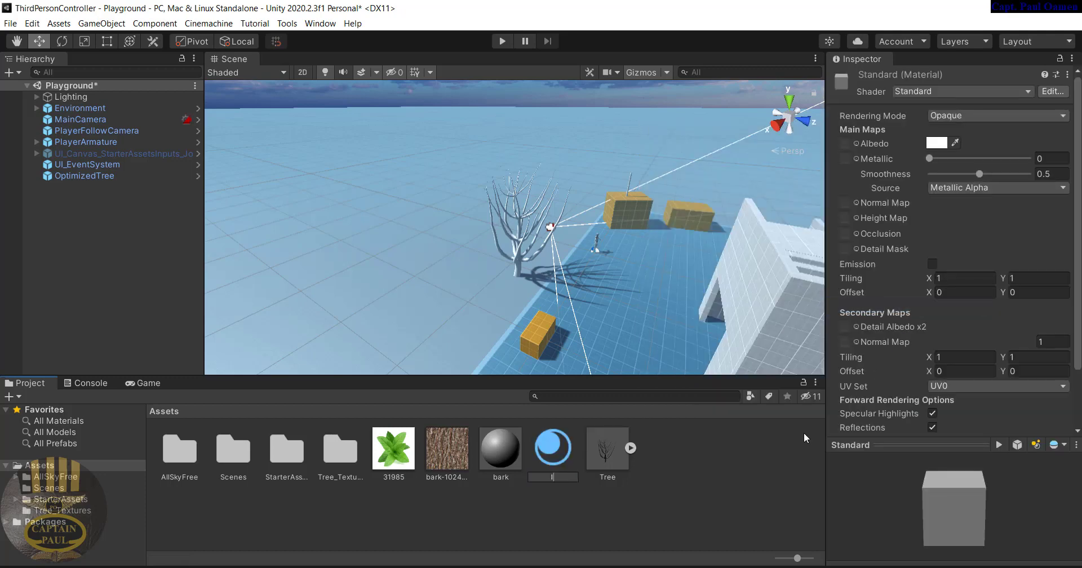
{"action": "type", "text": "eaves"}
{"action": "key", "text": "Return"}
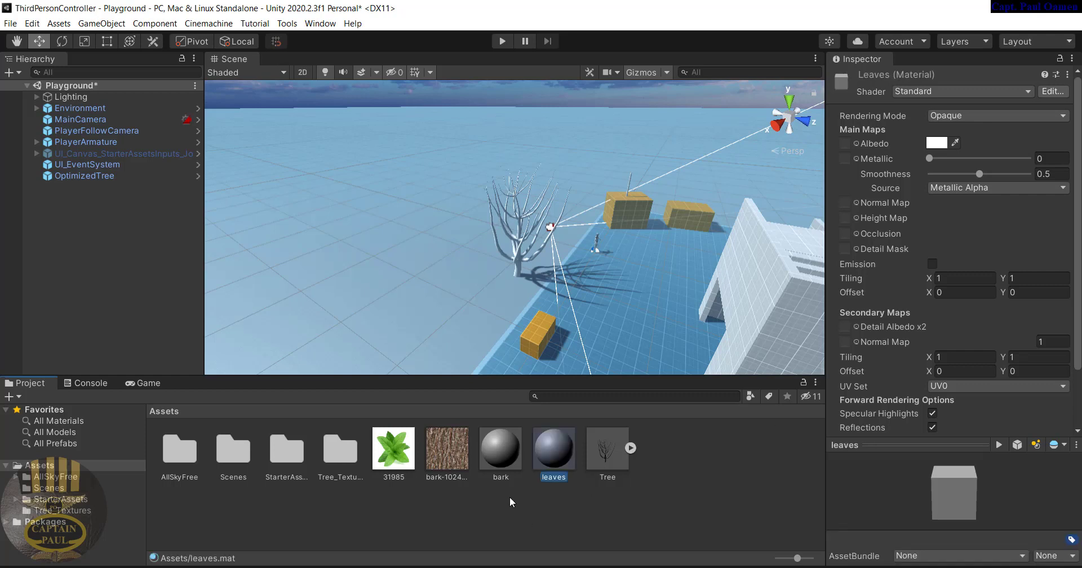
Assign the bark-1024 texture to the Albedo map of the bark material
{"action": "left_click", "coordinate": [514, 451]}
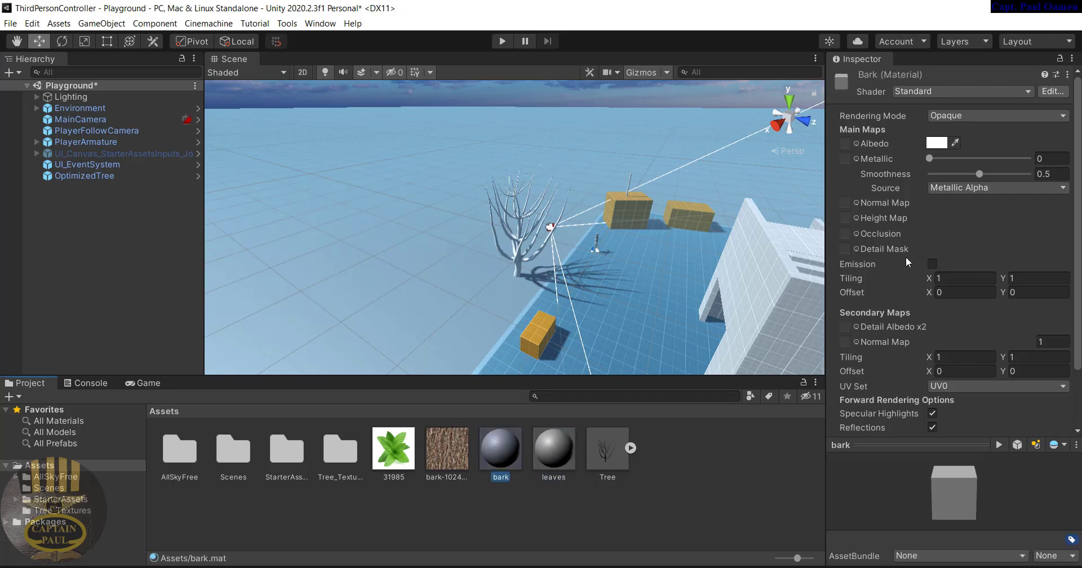
{"action": "left_click", "coordinate": [856, 144]}
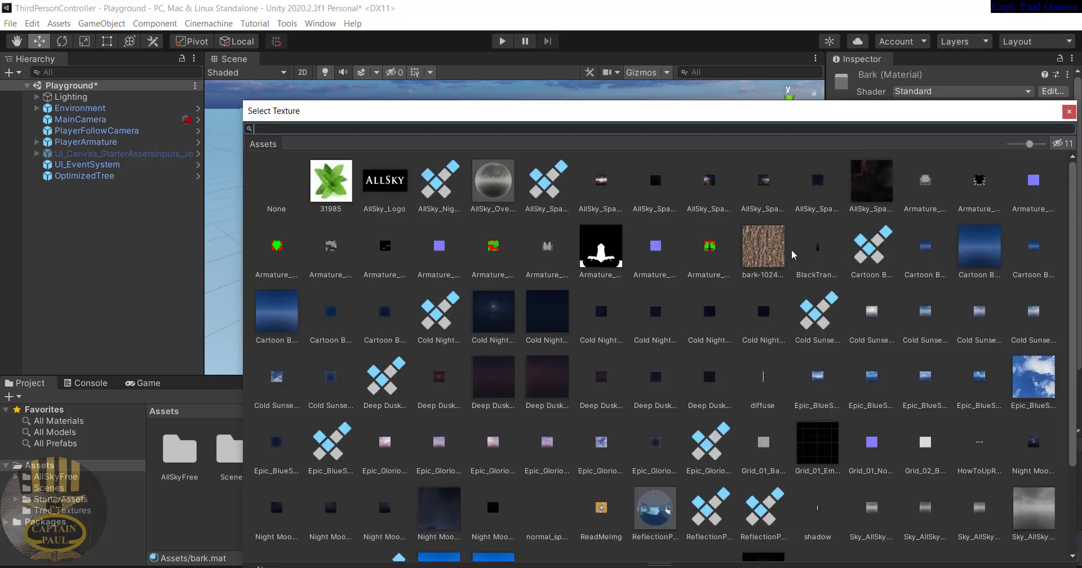
{"action": "left_click", "coordinate": [775, 256]}
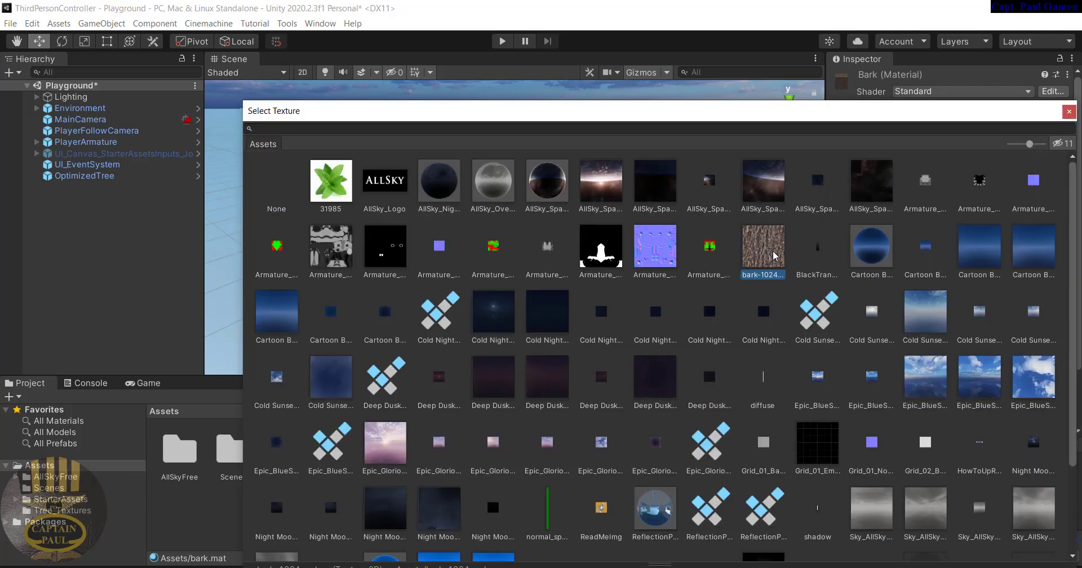
{"action": "double_click", "coordinate": [775, 255]}
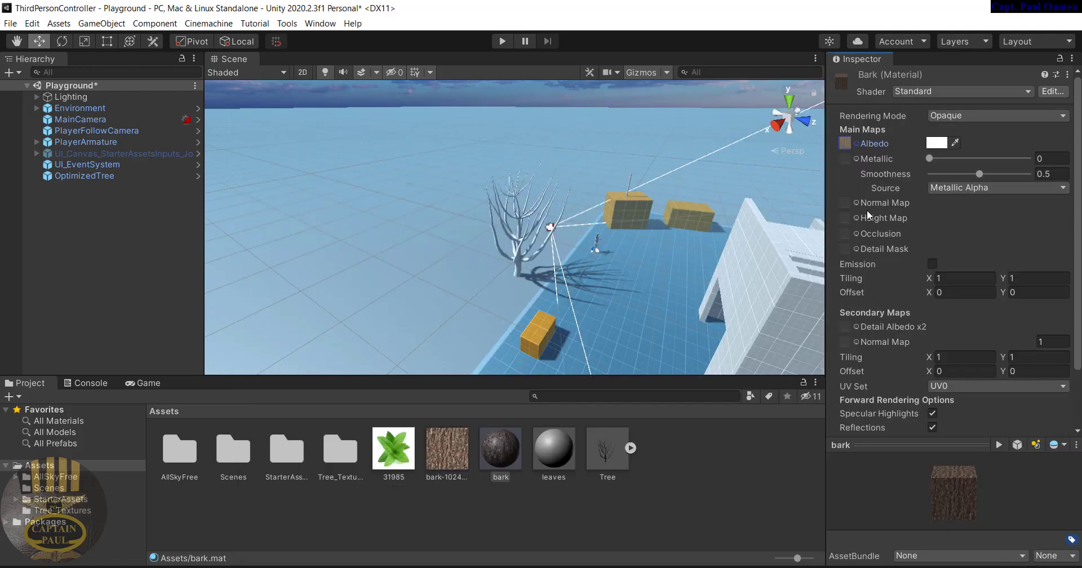
{"action": "left_click", "coordinate": [506, 454]}
Assign the 31985 leaf texture to the Albedo map of the leaves material
{"action": "left_click", "coordinate": [558, 452]}
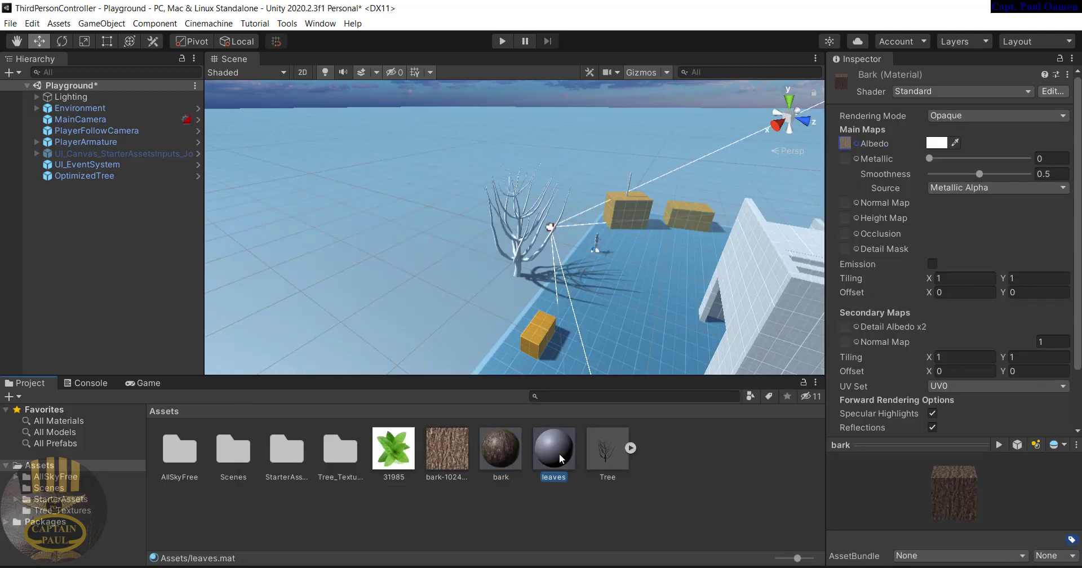
{"action": "left_click", "coordinate": [857, 144]}
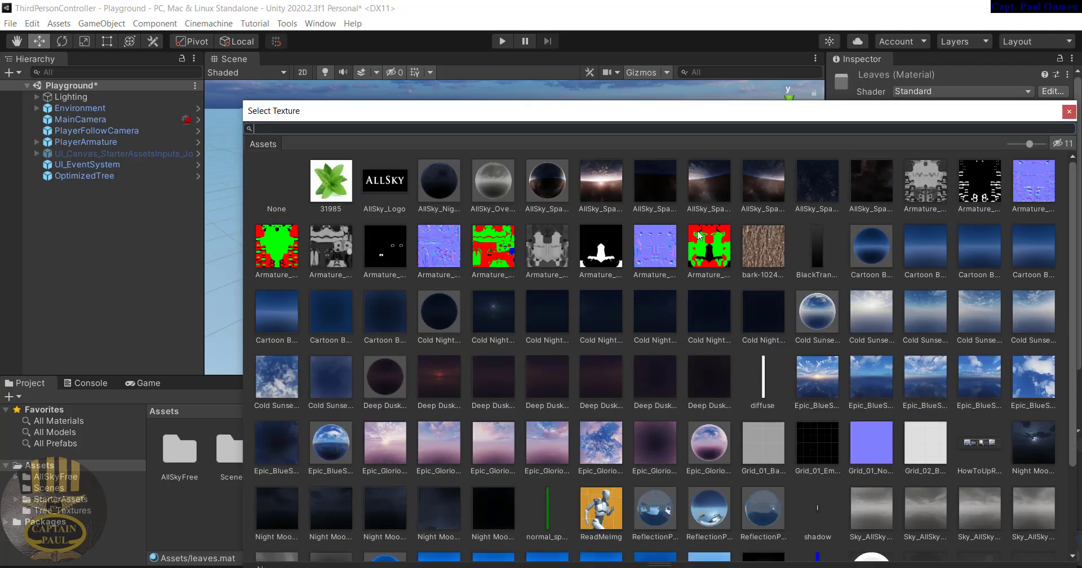
{"action": "double_click", "coordinate": [346, 194]}
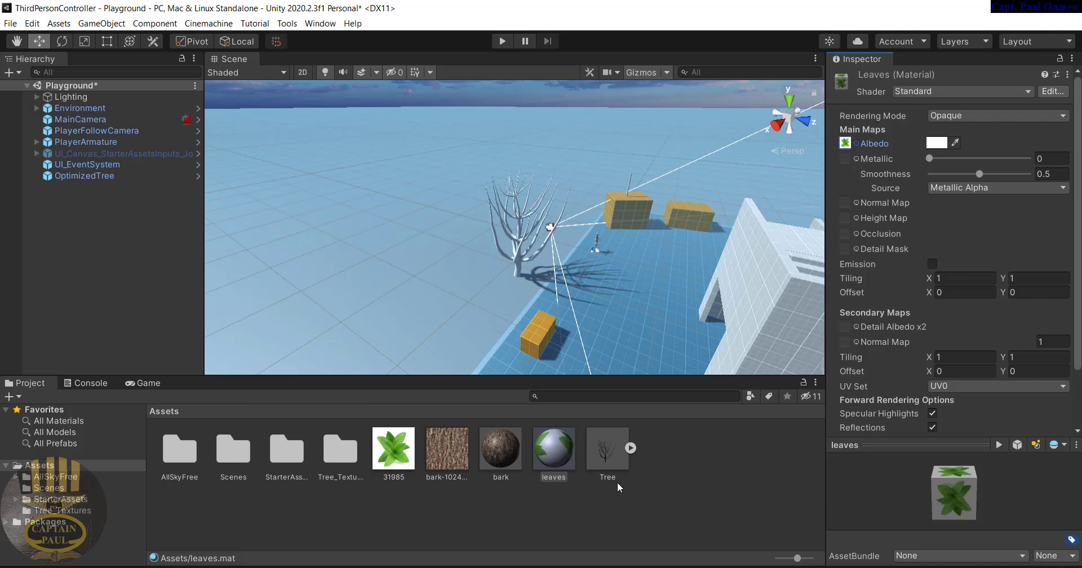
Select OptimizedTree's whorled child branch group and set its Branch Material to bark
{"action": "left_click", "coordinate": [103, 176]}
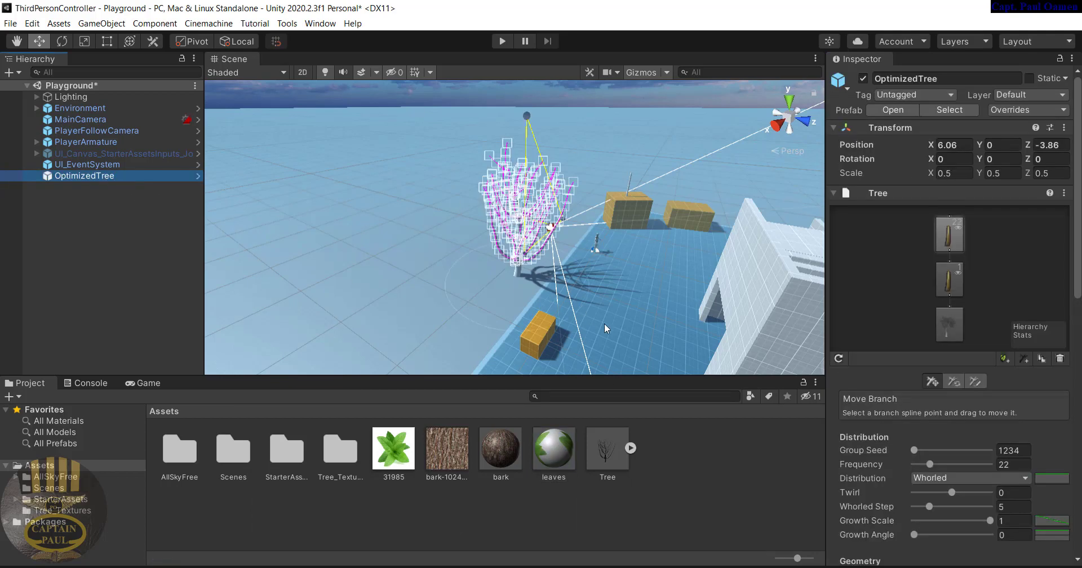
{"action": "left_click", "coordinate": [1043, 263]}
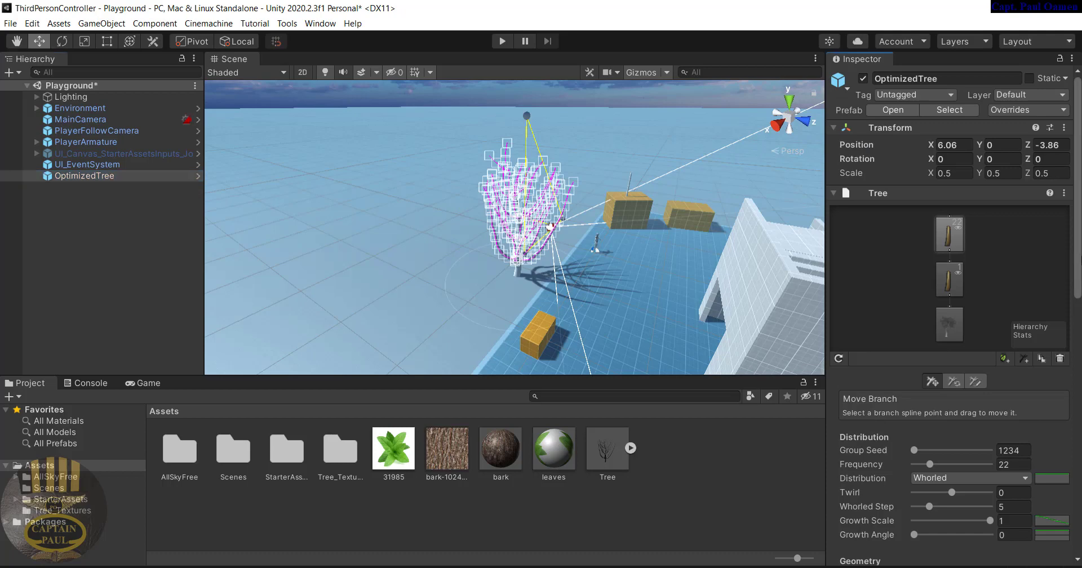
{"action": "scroll", "coordinate": [1023, 236], "scroll_direction": "down", "scroll_amount": 2}
{"action": "left_click", "coordinate": [953, 196]}
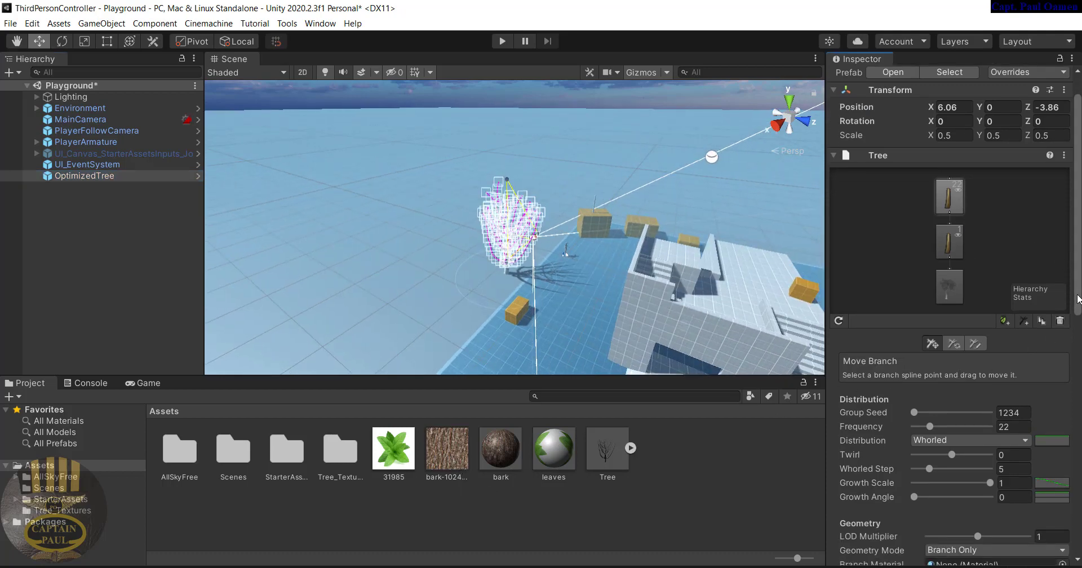
{"action": "scroll", "coordinate": [1077, 299], "scroll_direction": "down", "scroll_amount": 7}
{"action": "scroll", "coordinate": [843, 400], "scroll_direction": "down", "scroll_amount": 3}
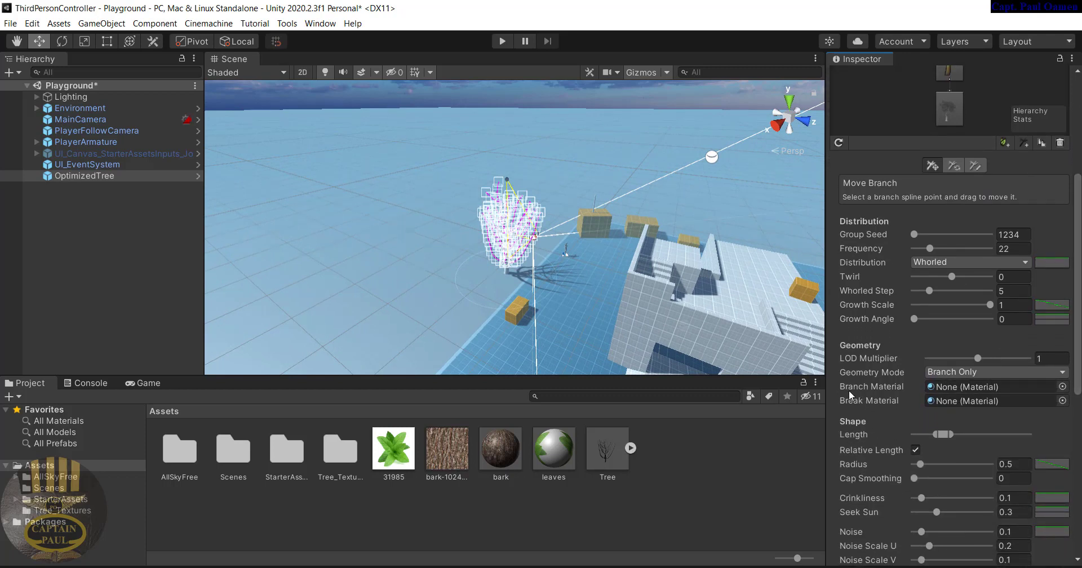
{"action": "left_click", "coordinate": [1063, 387]}
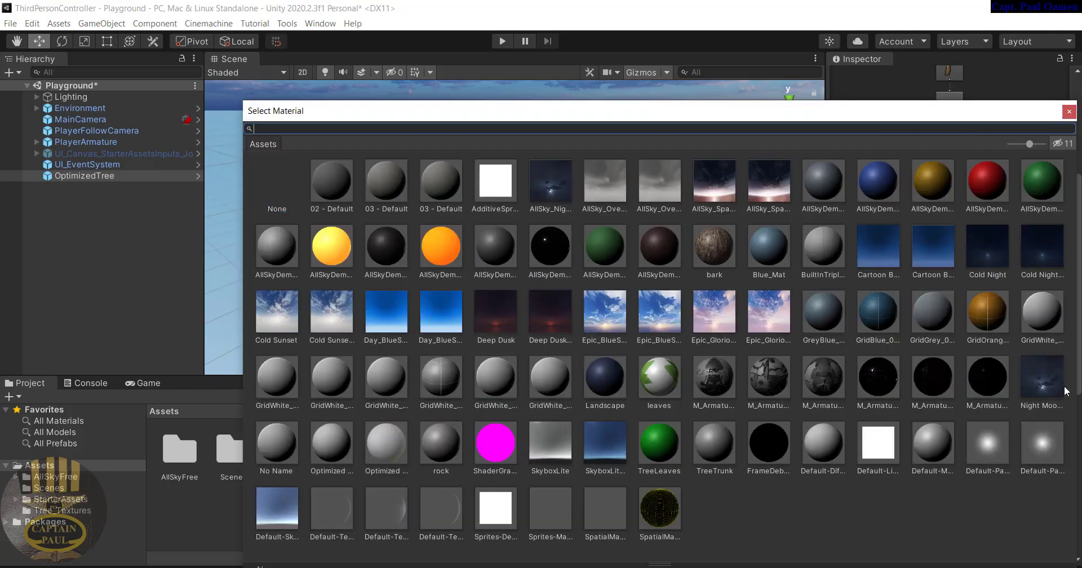
{"action": "left_click", "coordinate": [725, 255]}
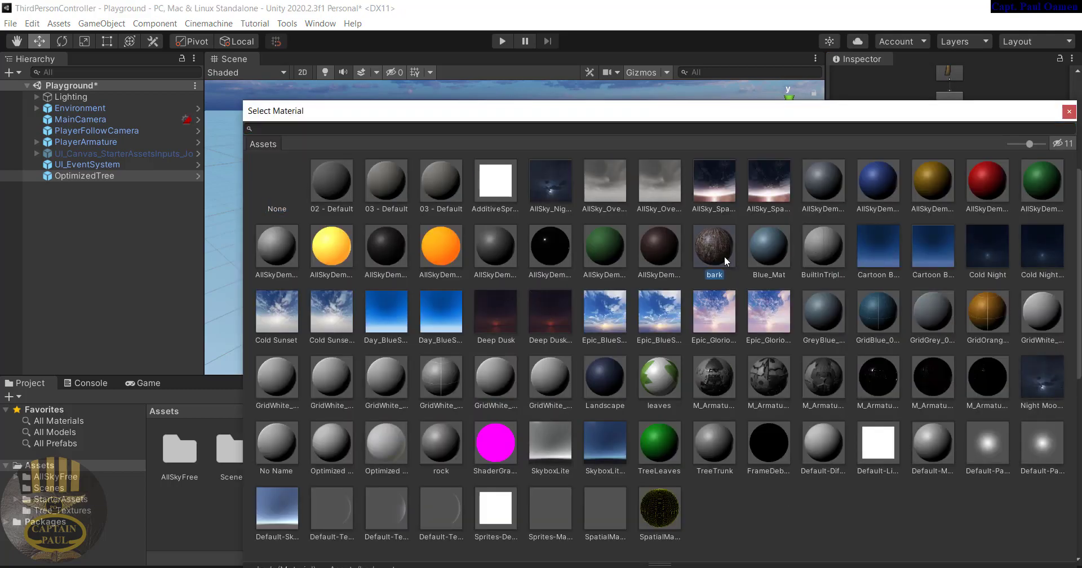
{"action": "double_click", "coordinate": [725, 256]}
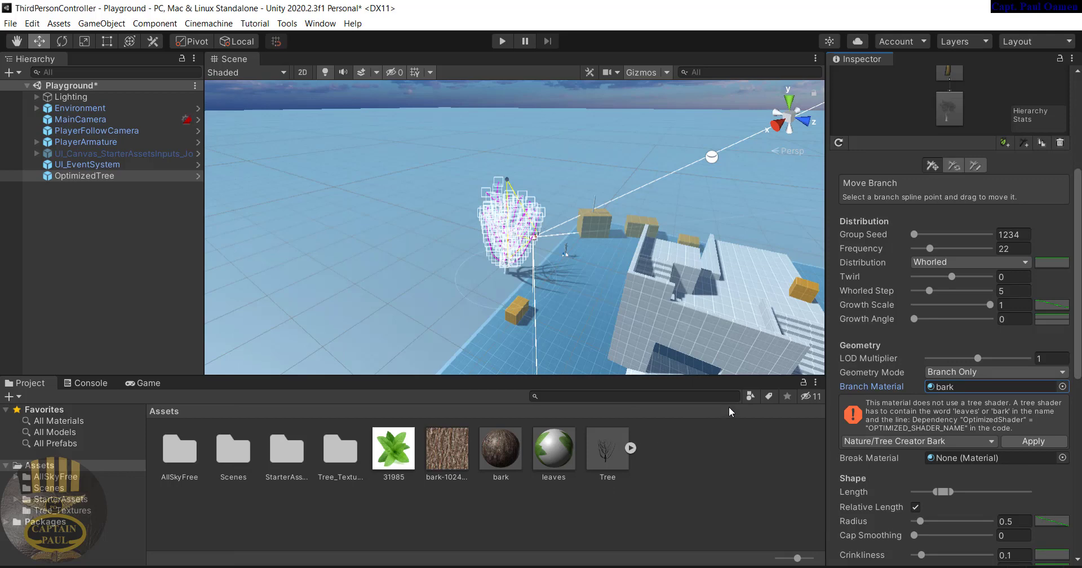
Select OptimizedTree's trunk branch group and set its Branch Material to bark
{"action": "left_click_drag", "start_coordinate": [1080, 347], "coordinate": [1080, 288]}
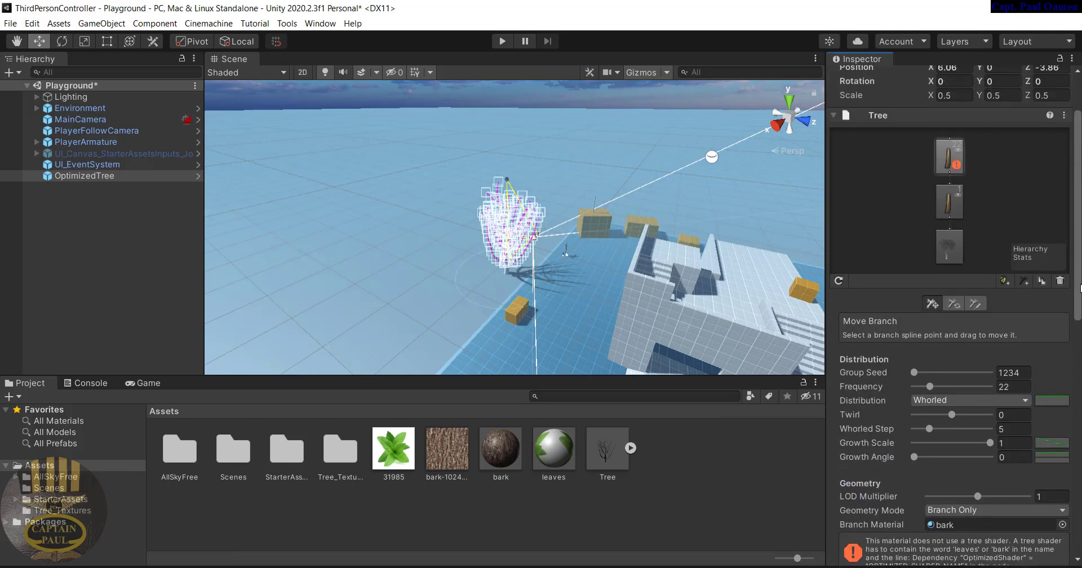
{"action": "left_click", "coordinate": [957, 212]}
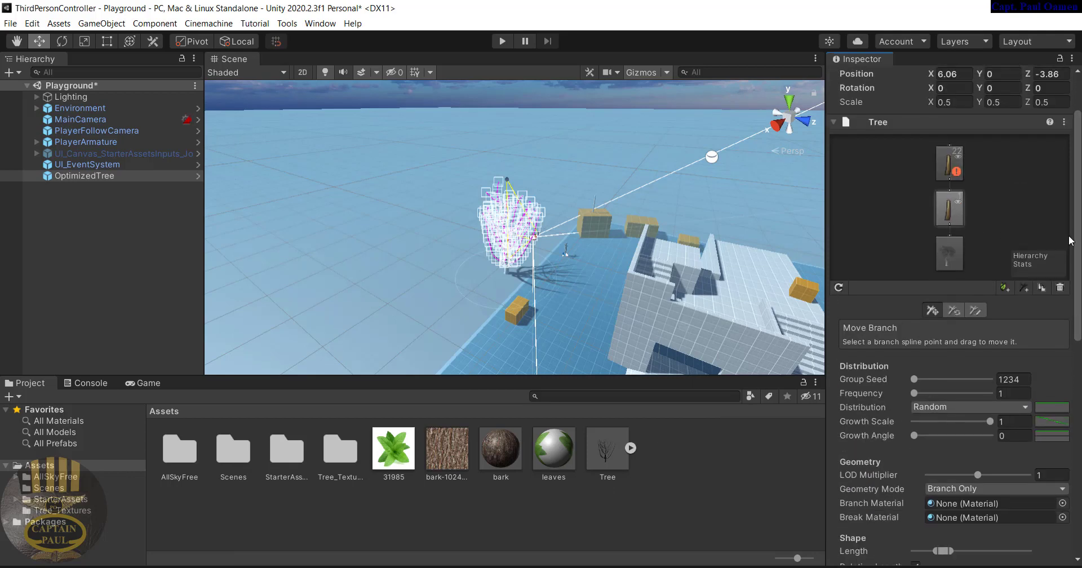
{"action": "scroll", "coordinate": [1070, 240], "scroll_direction": "down", "scroll_amount": 5}
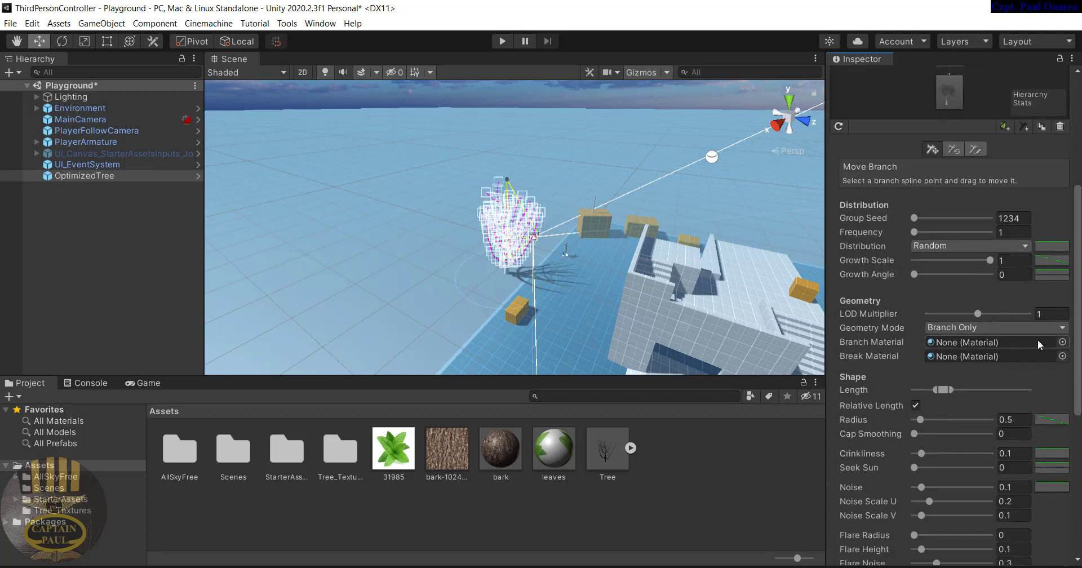
{"action": "left_click", "coordinate": [1063, 343]}
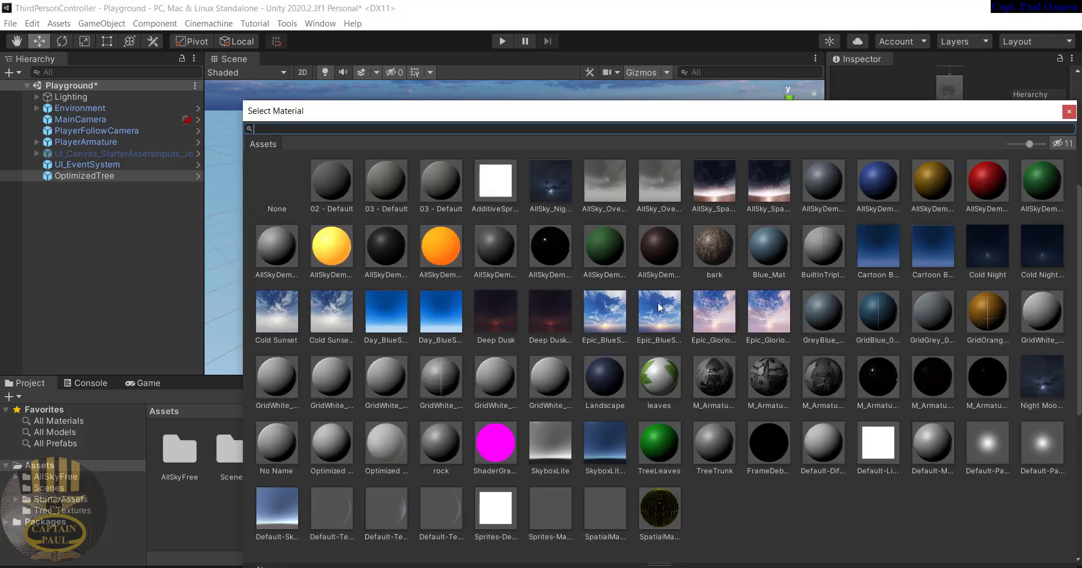
{"action": "double_click", "coordinate": [715, 250]}
Apply the Nature/Tree Creator Bark shader to the bark material used by OptimizedTree and check the branches in the scene
{"action": "left_click", "coordinate": [446, 226]}
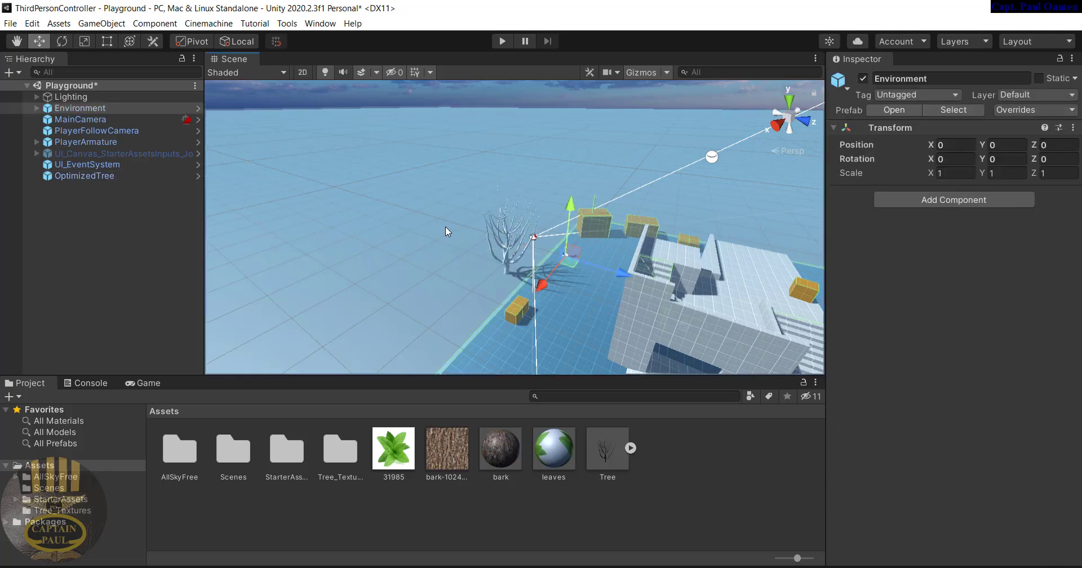
{"action": "scroll", "coordinate": [459, 245], "scroll_direction": "up", "scroll_amount": 6}
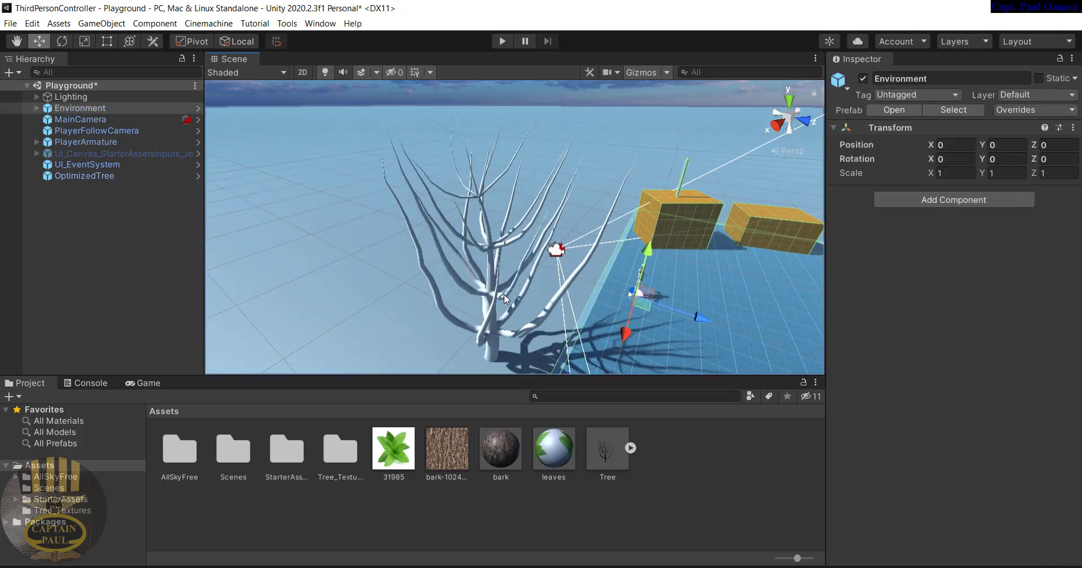
{"action": "scroll", "coordinate": [505, 294], "scroll_direction": "up", "scroll_amount": 4}
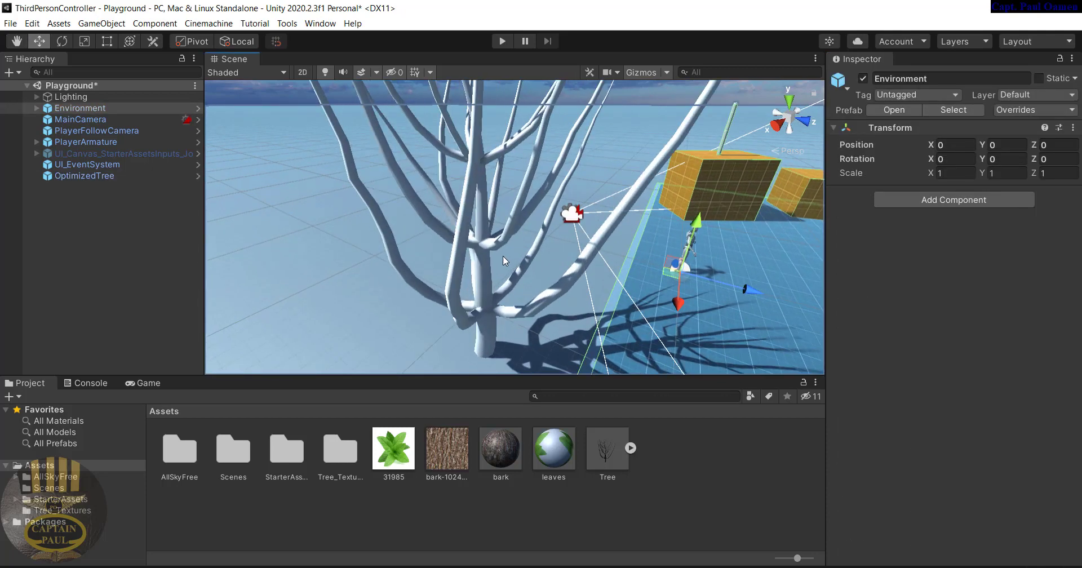
{"action": "scroll", "coordinate": [451, 265], "scroll_direction": "up", "scroll_amount": 3}
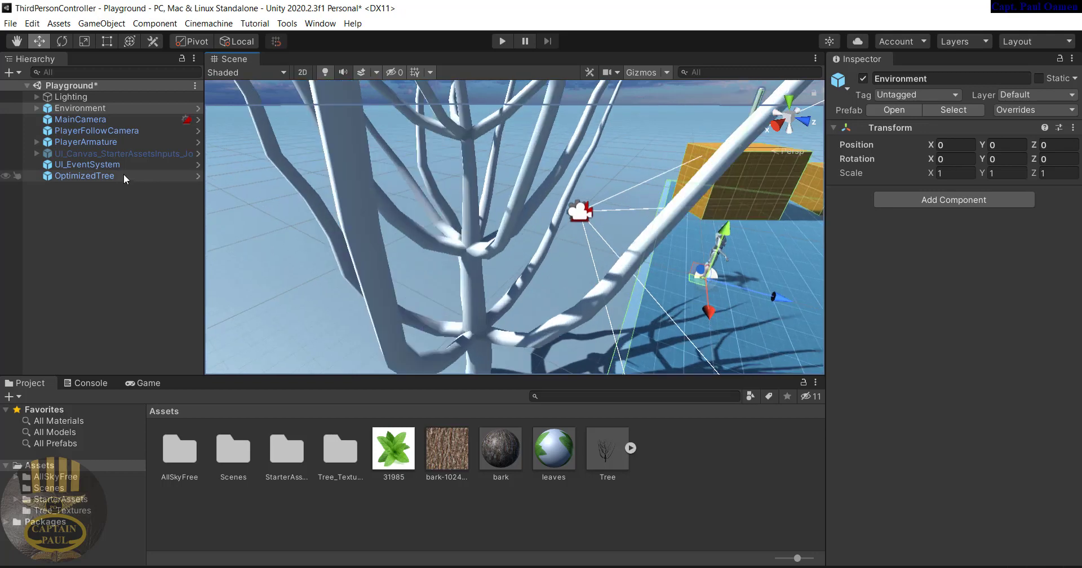
{"action": "left_click", "coordinate": [116, 176]}
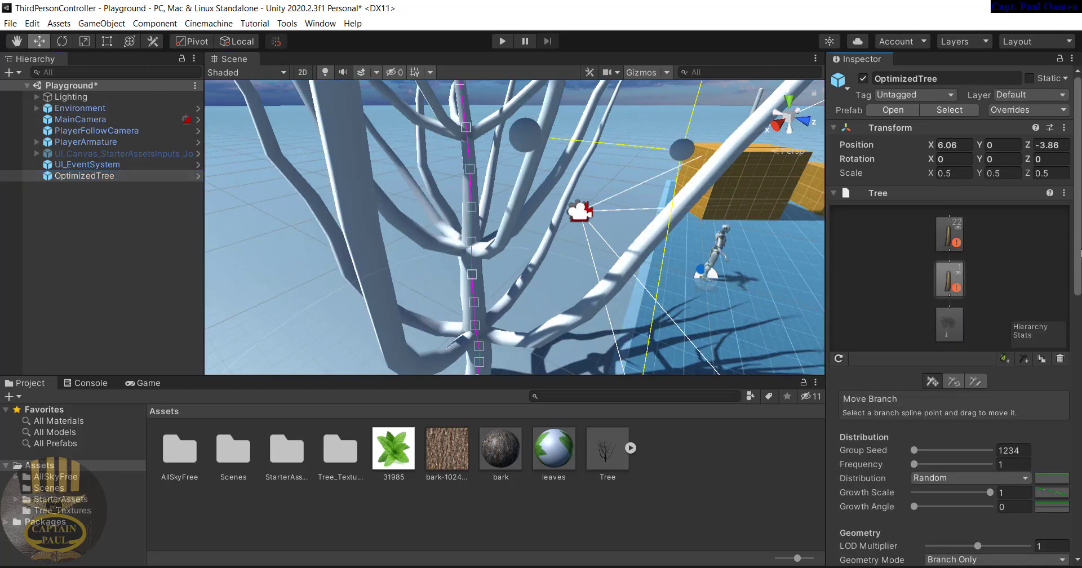
{"action": "scroll", "coordinate": [1042, 317], "scroll_direction": "down", "scroll_amount": 10}
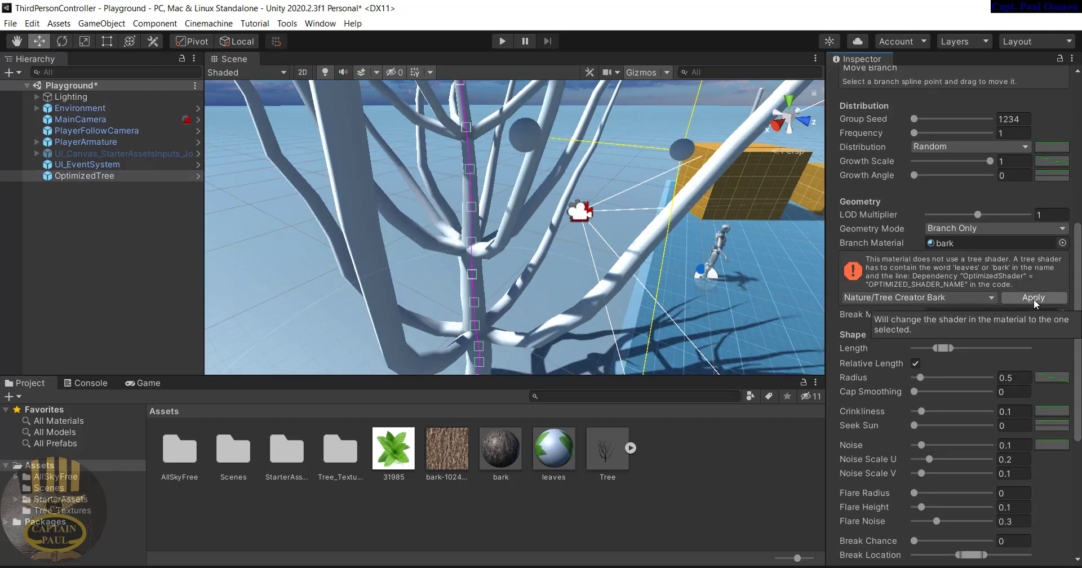
{"action": "left_click", "coordinate": [1039, 299]}
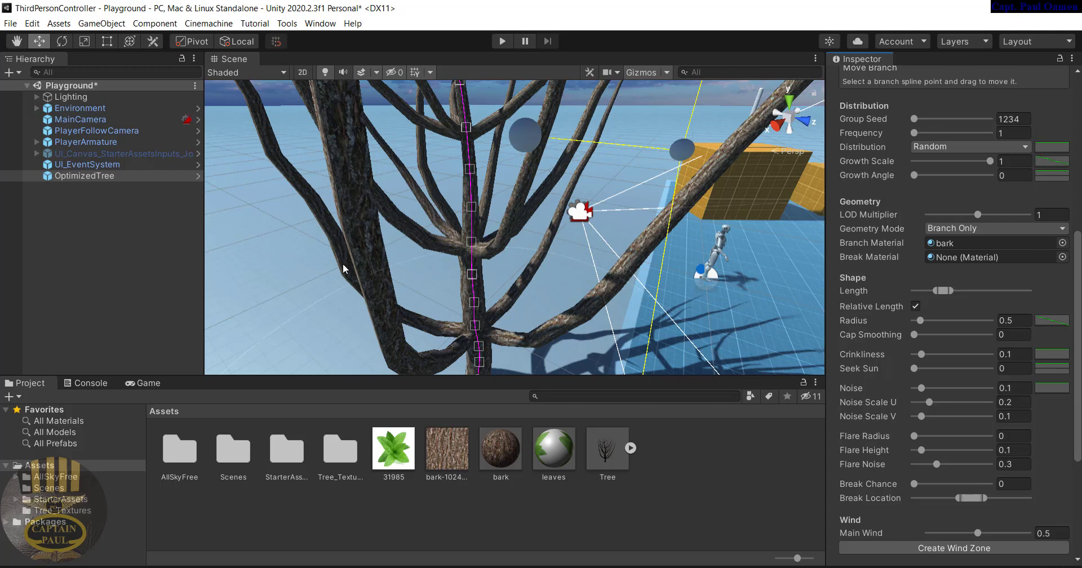
{"action": "scroll", "coordinate": [310, 269], "scroll_direction": "down", "scroll_amount": 5}
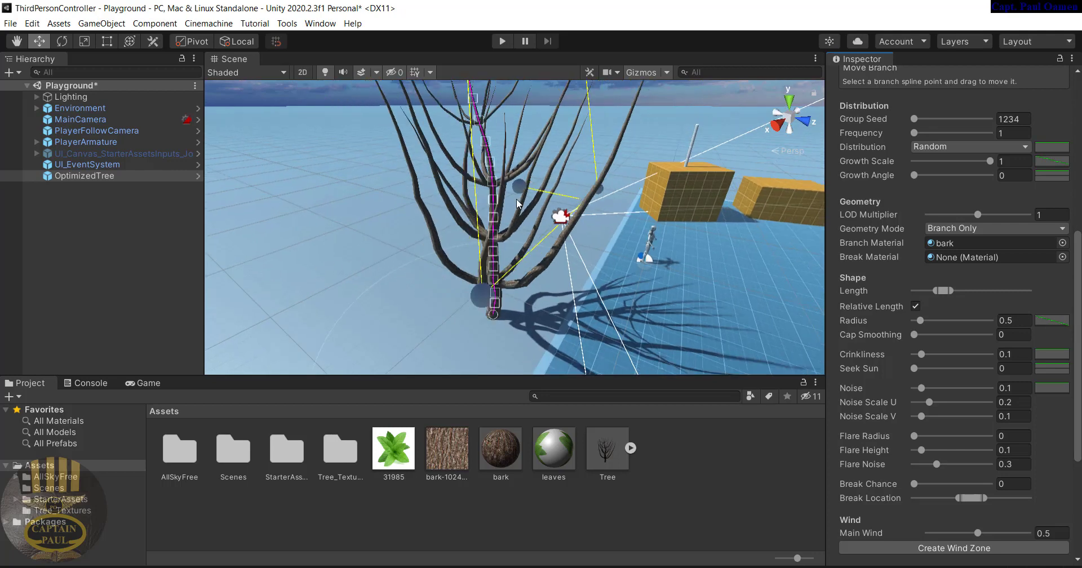
{"action": "left_click", "coordinate": [394, 295]}
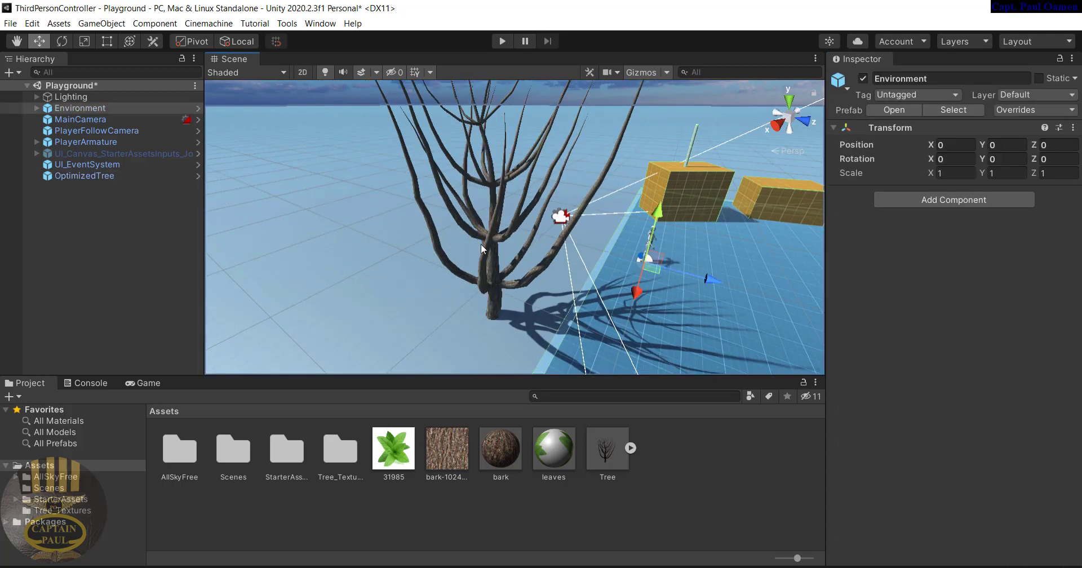
Add a leaf group to OptimizedTree's whorled child branch group
{"action": "left_click", "coordinate": [488, 222]}
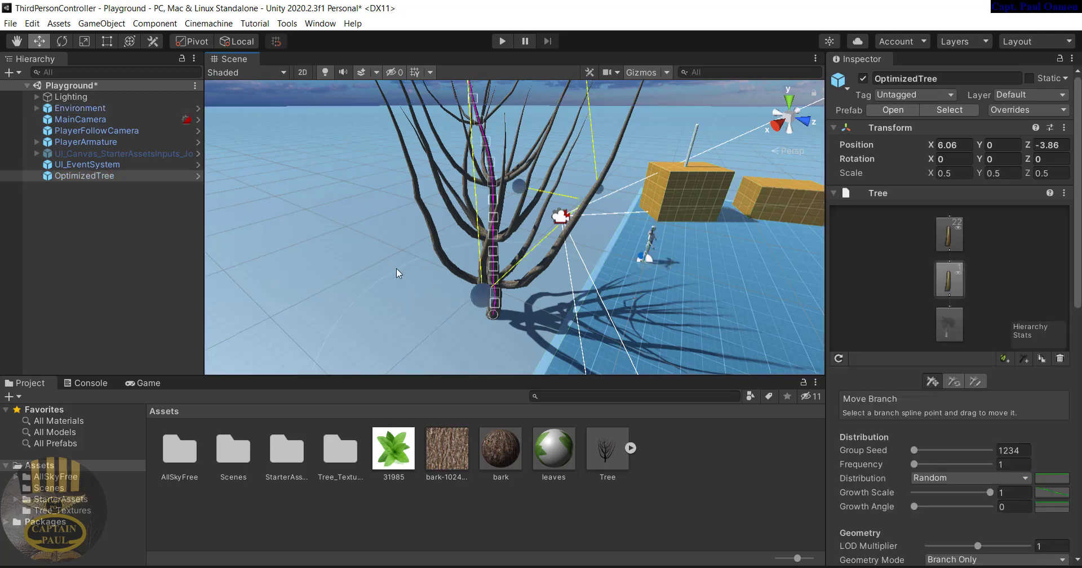
{"action": "left_click", "coordinate": [155, 178]}
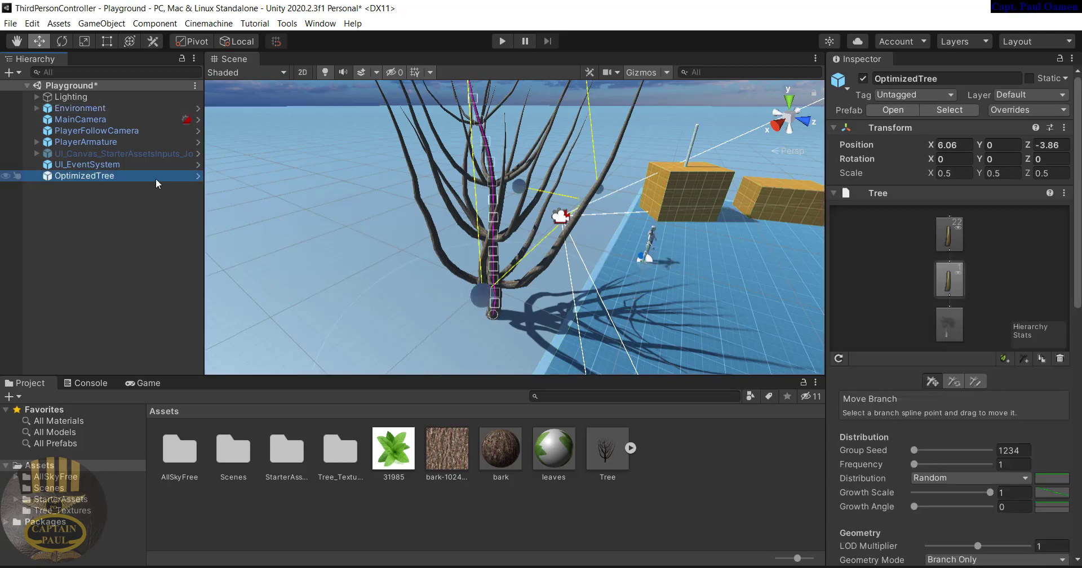
{"action": "double_click", "coordinate": [155, 175]}
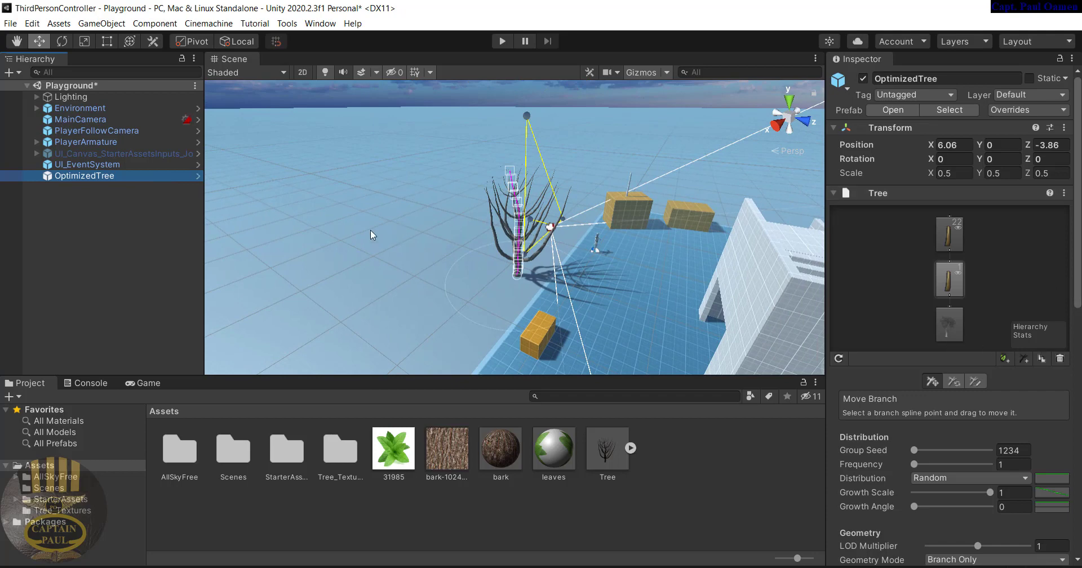
{"action": "left_click", "coordinate": [947, 282]}
{"action": "left_click", "coordinate": [948, 233]}
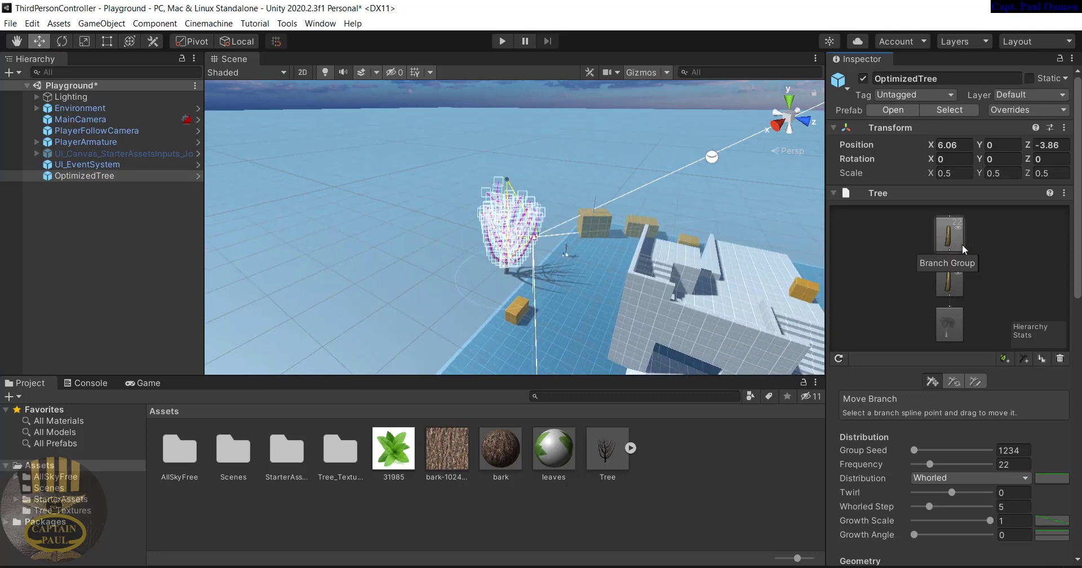
{"action": "left_click", "coordinate": [1005, 359]}
Set the new leaf group's Frequency to 30 and check the foliage in the scene
{"action": "scroll", "coordinate": [1081, 307], "scroll_direction": "down", "scroll_amount": 2}
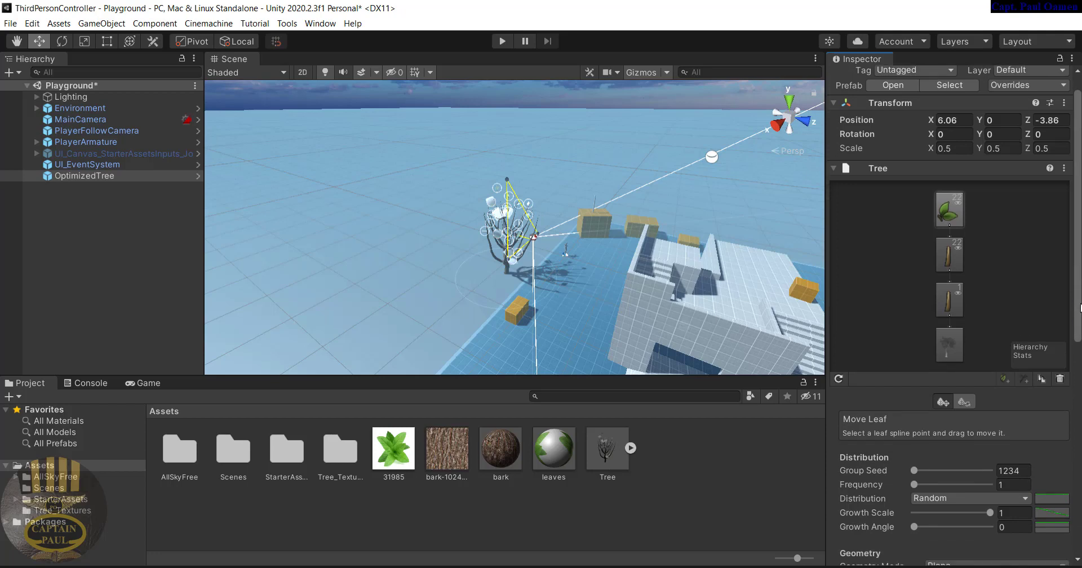
{"action": "scroll", "coordinate": [1081, 307], "scroll_direction": "down", "scroll_amount": 2}
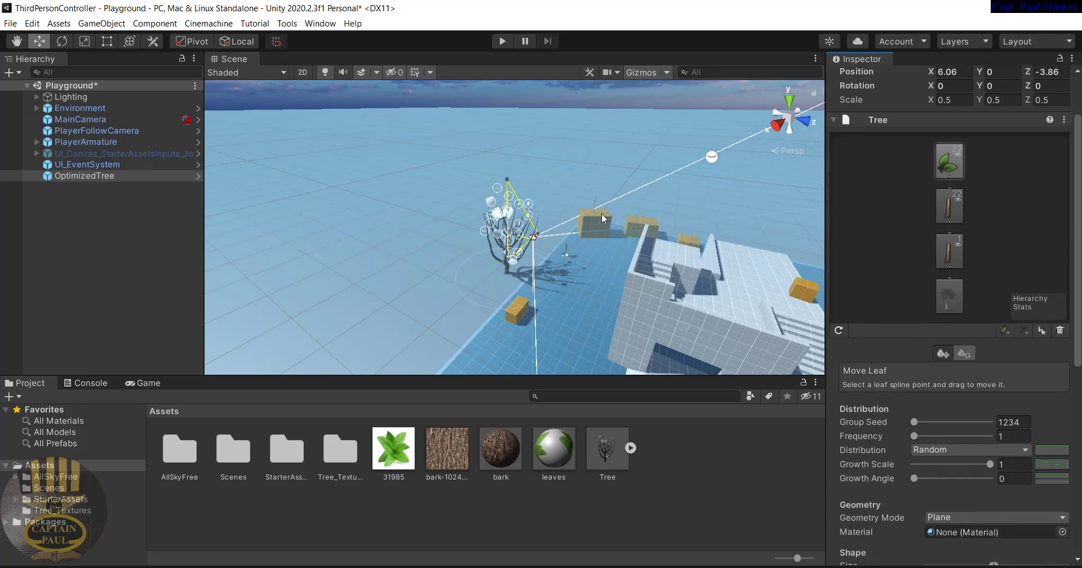
{"action": "scroll", "coordinate": [601, 213], "scroll_direction": "up", "scroll_amount": 8}
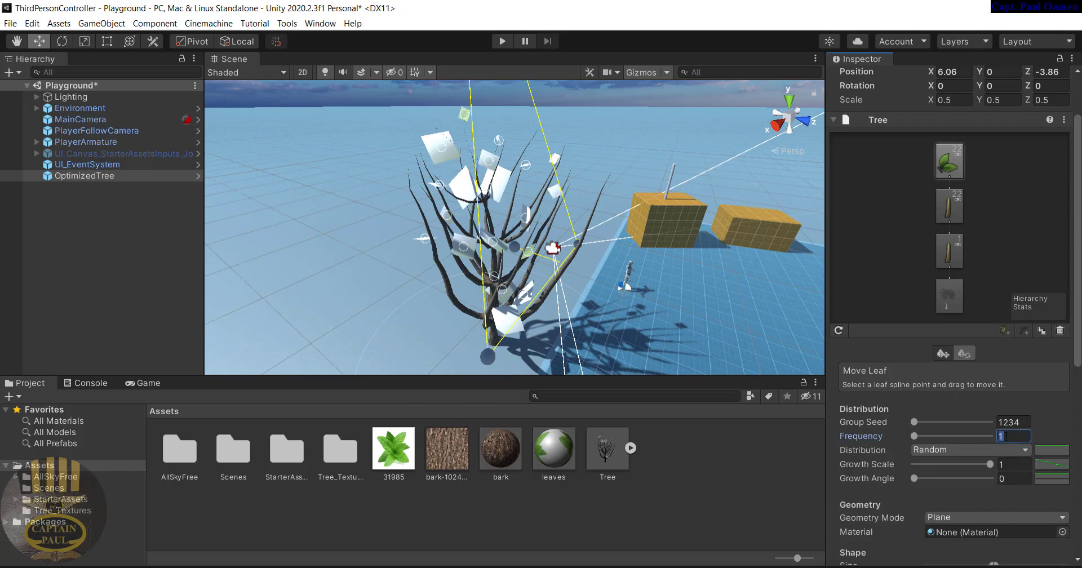
{"action": "type", "text": "30"}
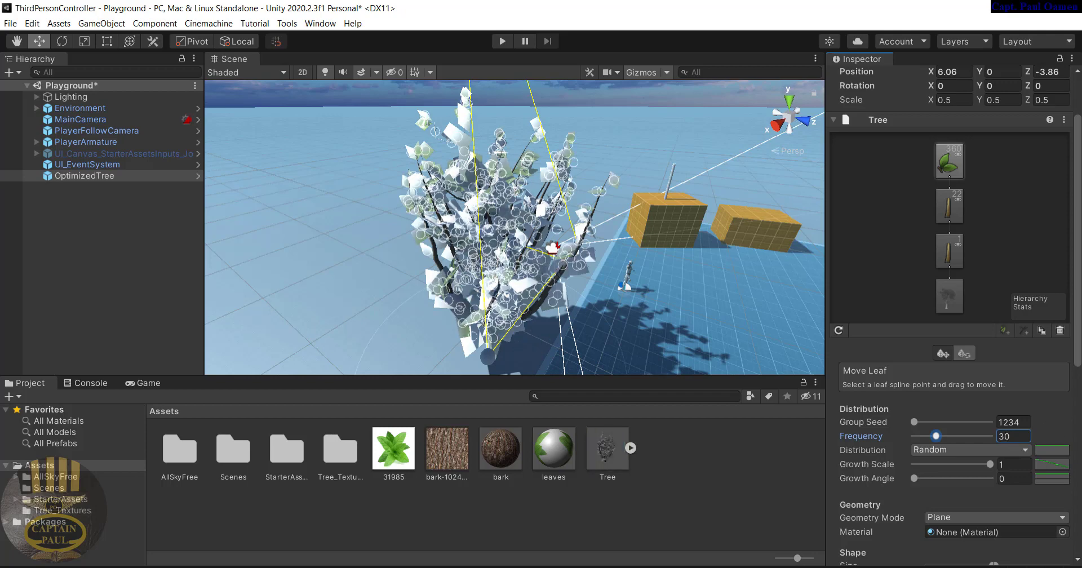
{"action": "left_click_drag", "start_coordinate": [1078, 341], "coordinate": [1079, 398]}
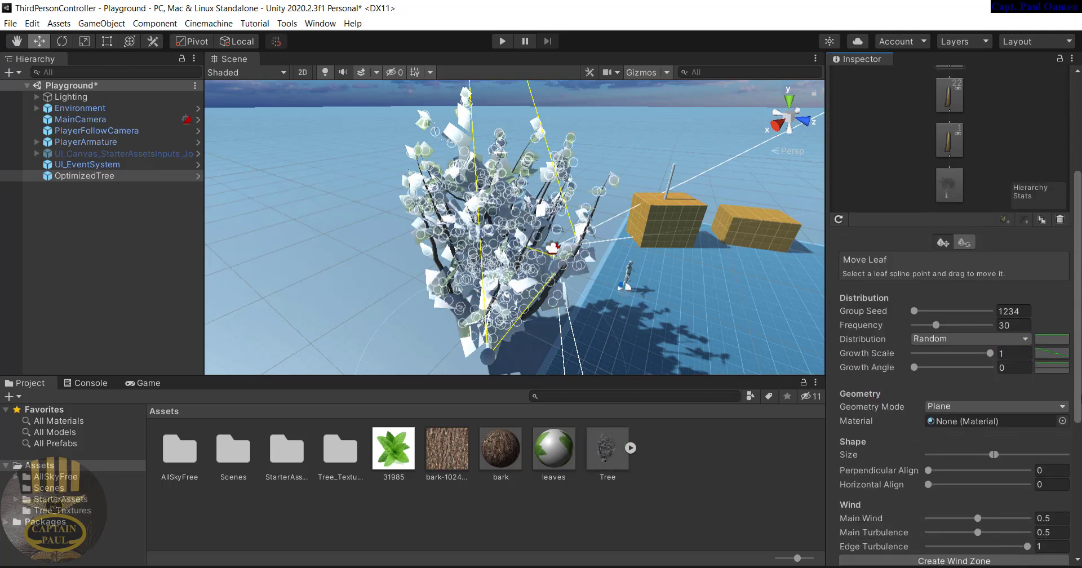
{"action": "left_click", "coordinate": [390, 253]}
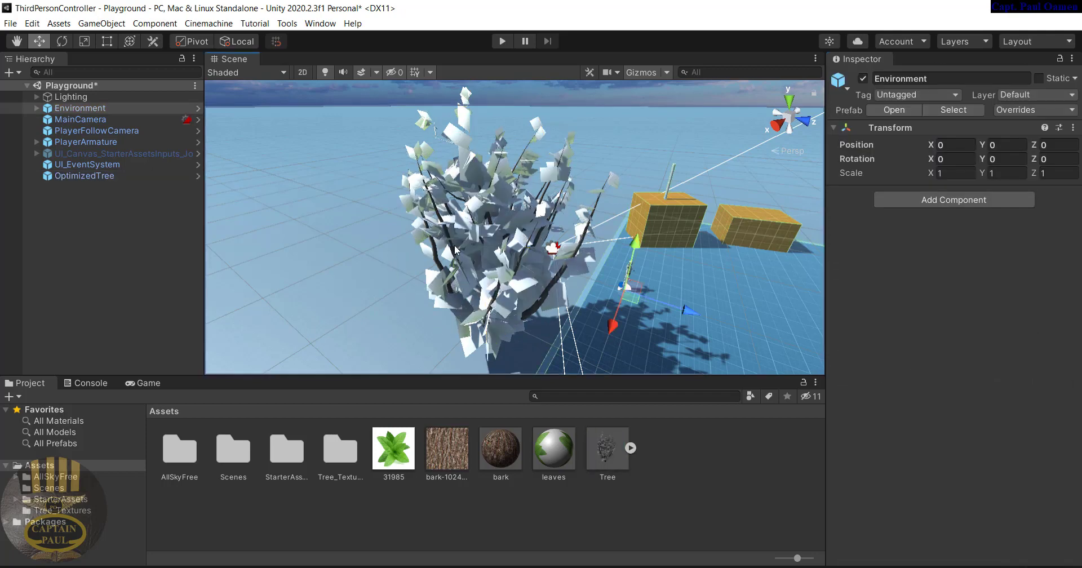
Select OptimizedTree's leaf group and set its Material to leaves
{"action": "left_click", "coordinate": [113, 175]}
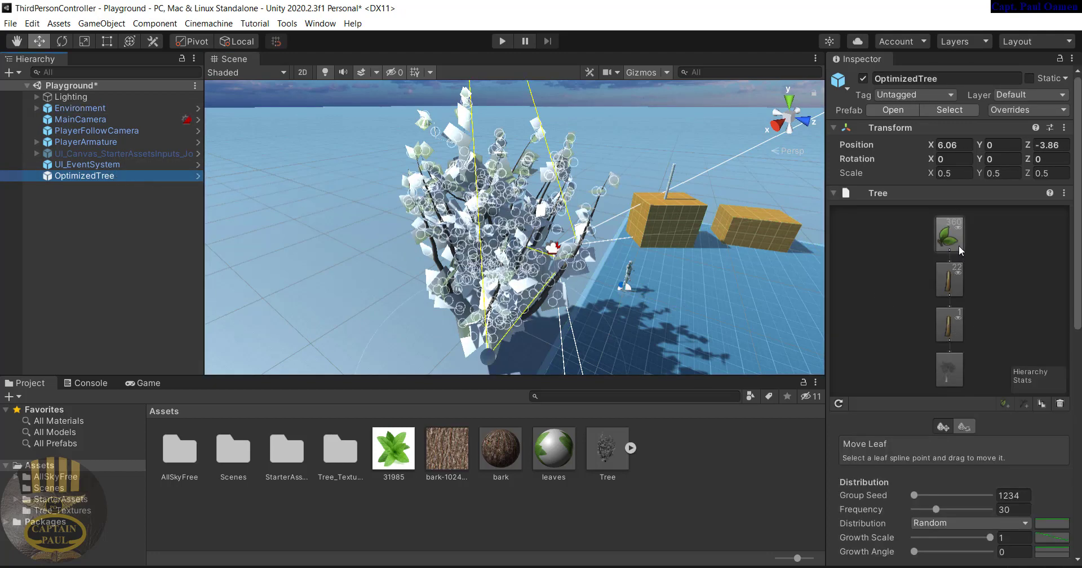
{"action": "left_click", "coordinate": [953, 240]}
{"action": "left_click_drag", "start_coordinate": [1079, 314], "coordinate": [1079, 429]}
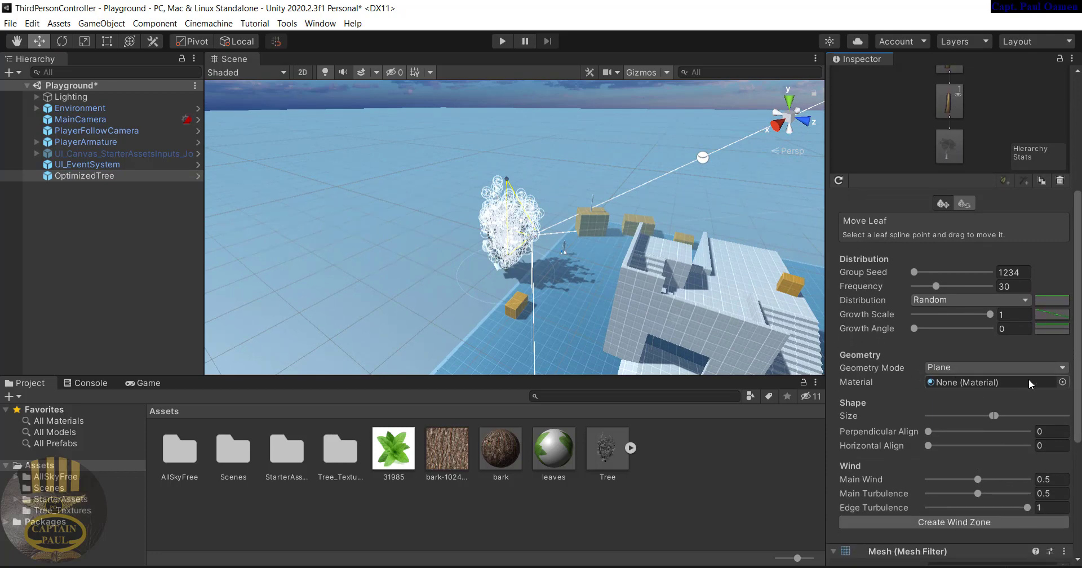
{"action": "left_click", "coordinate": [1063, 382]}
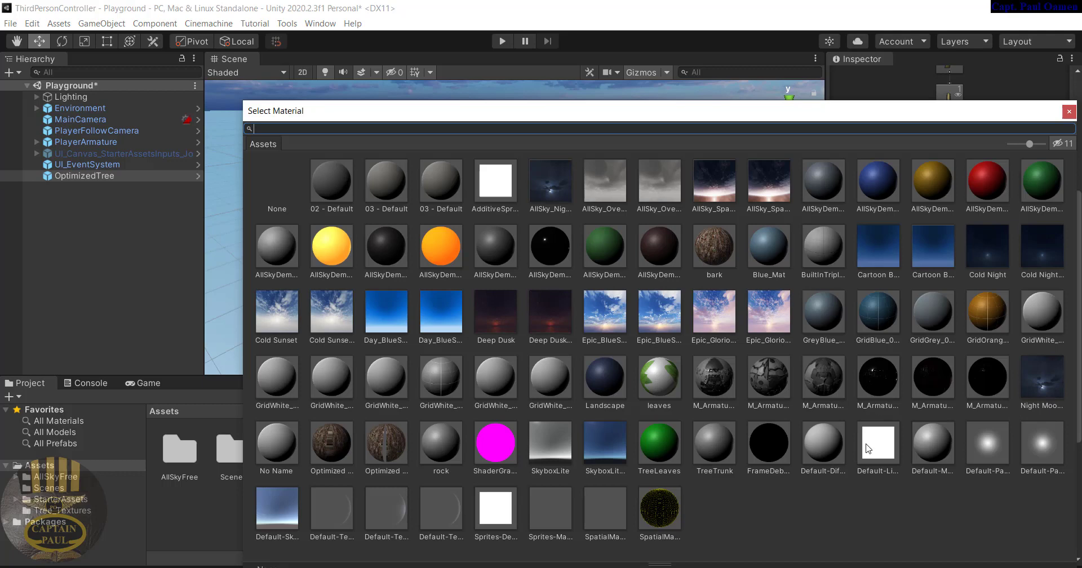
{"action": "double_click", "coordinate": [665, 373]}
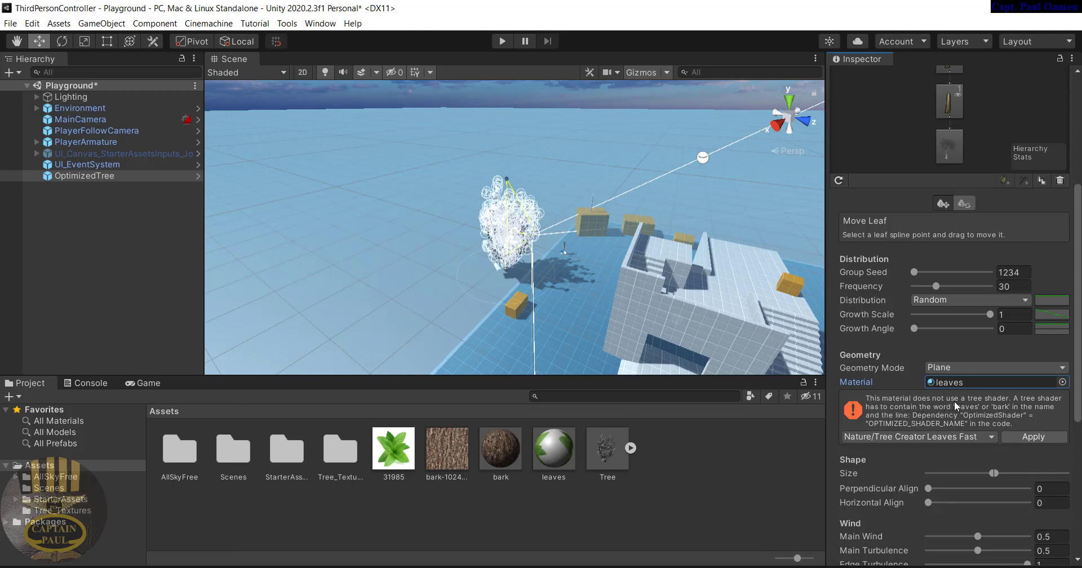
Apply the Nature/Tree Creator Leaves Fast shader to the leaves material and inspect the leafy tree up close
{"action": "left_click", "coordinate": [1035, 438]}
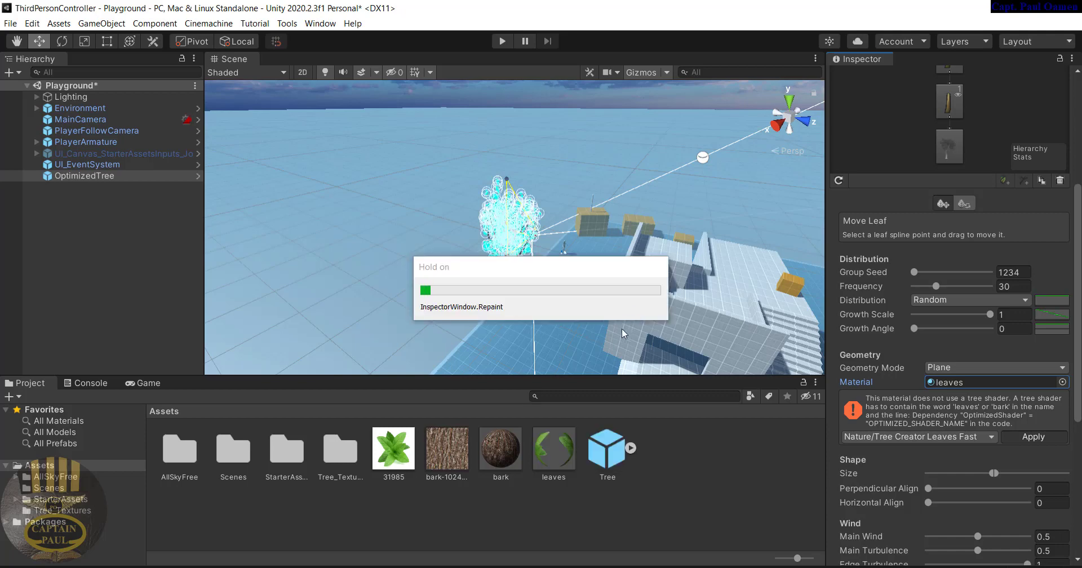
{"action": "left_click", "coordinate": [490, 257]}
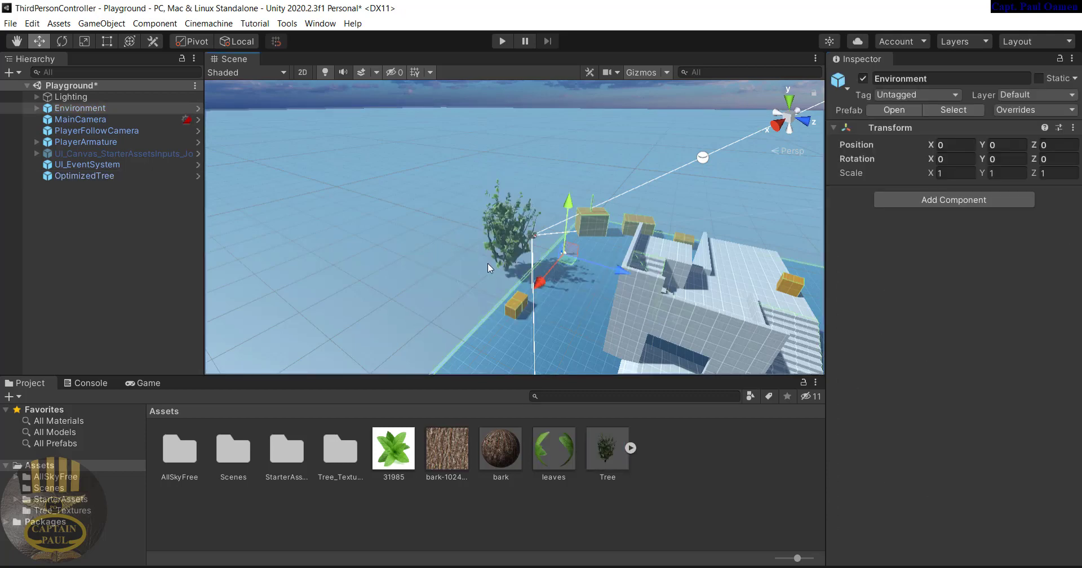
{"action": "scroll", "coordinate": [496, 276], "scroll_direction": "up", "scroll_amount": 4}
{"action": "scroll", "coordinate": [504, 295], "scroll_direction": "up", "scroll_amount": 6}
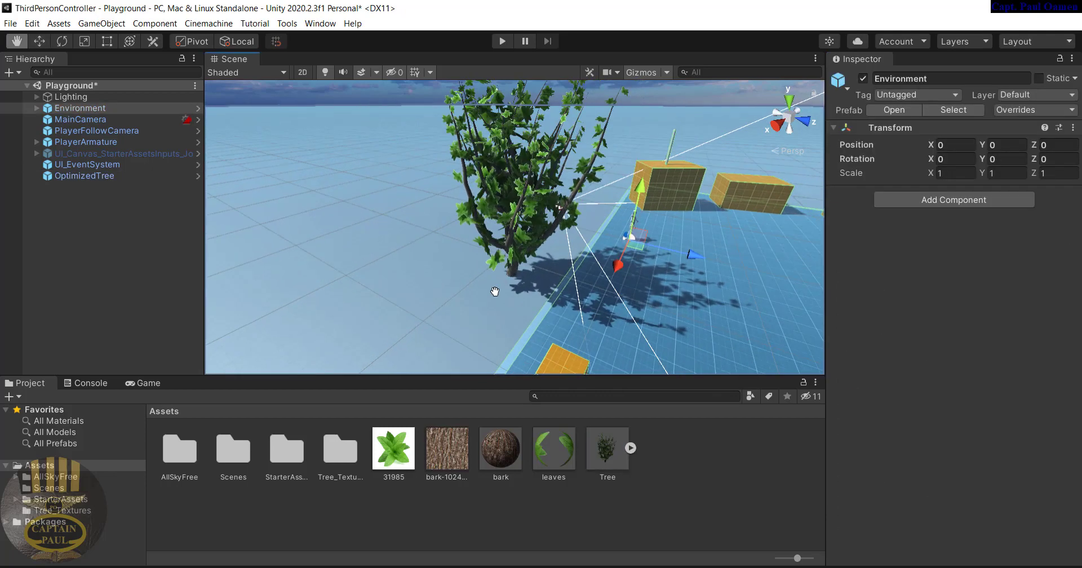
{"action": "middle_click_drag", "start_coordinate": [533, 290], "coordinate": [564, 323]}
{"action": "scroll", "coordinate": [526, 239], "scroll_direction": "down", "scroll_amount": 5}
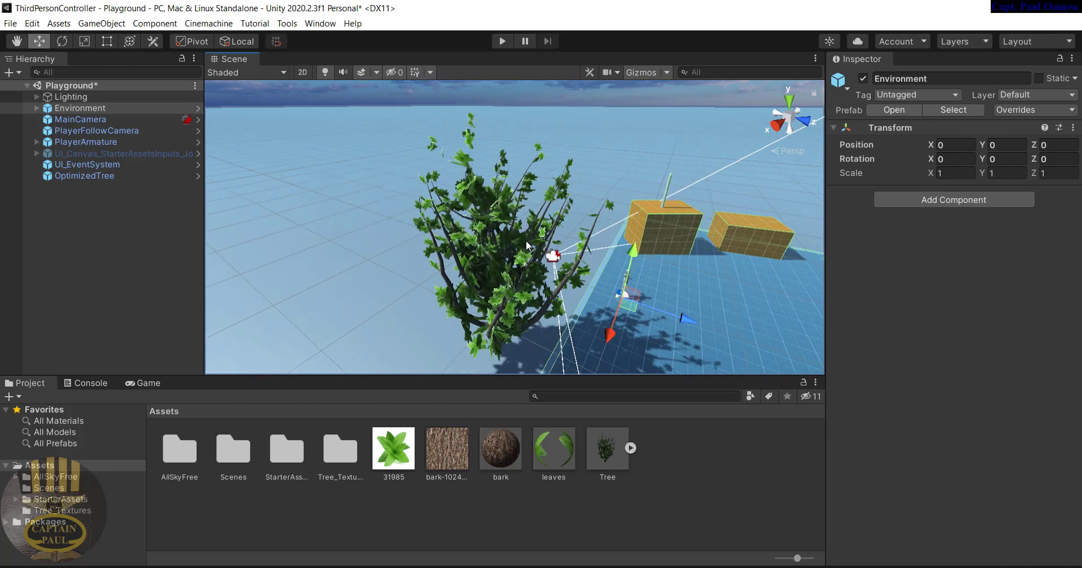
Duplicate OptimizedTree and move the copy along the X axis to about X 14.55, keeping its Z position
{"action": "left_click", "coordinate": [106, 176]}
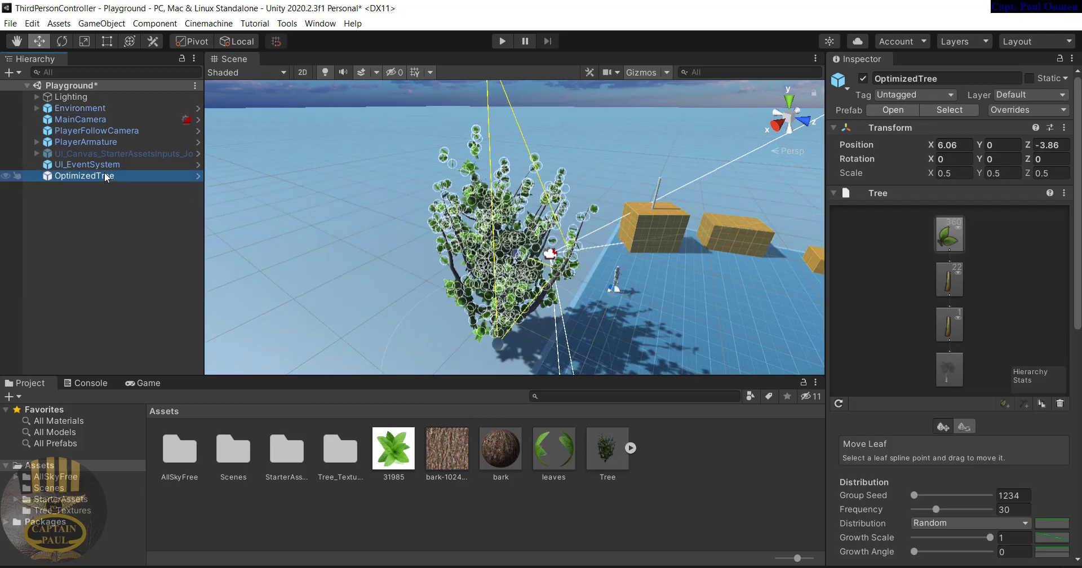
{"action": "double_click", "coordinate": [106, 176]}
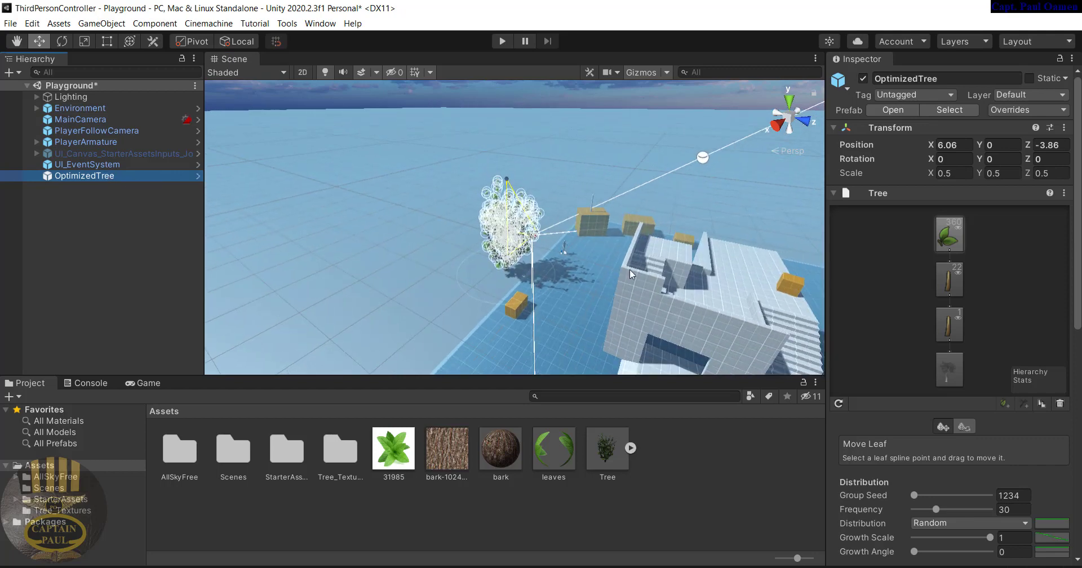
{"action": "left_click", "coordinate": [681, 297]}
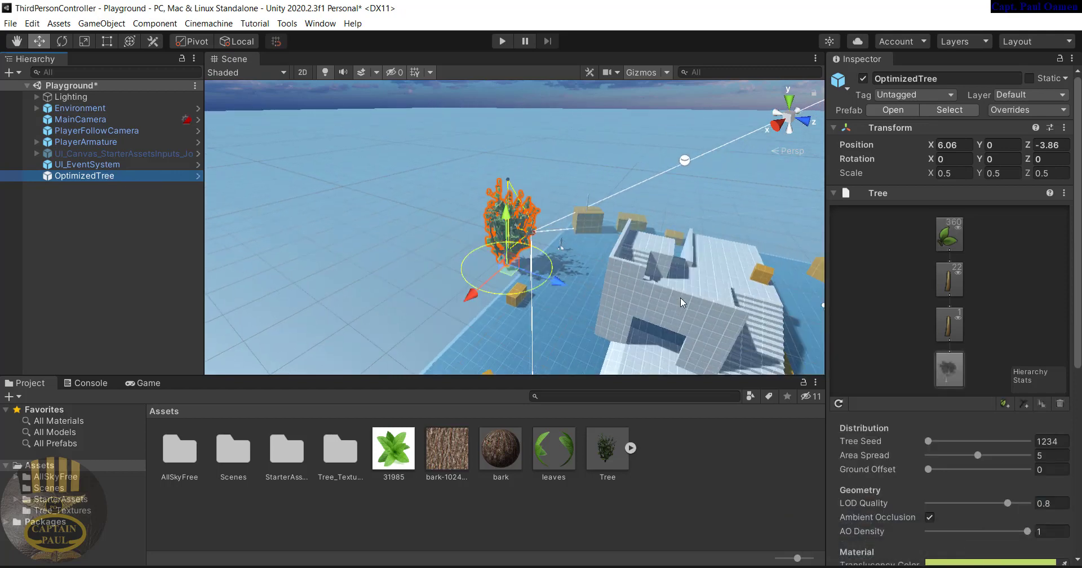
{"action": "right_click", "coordinate": [109, 179]}
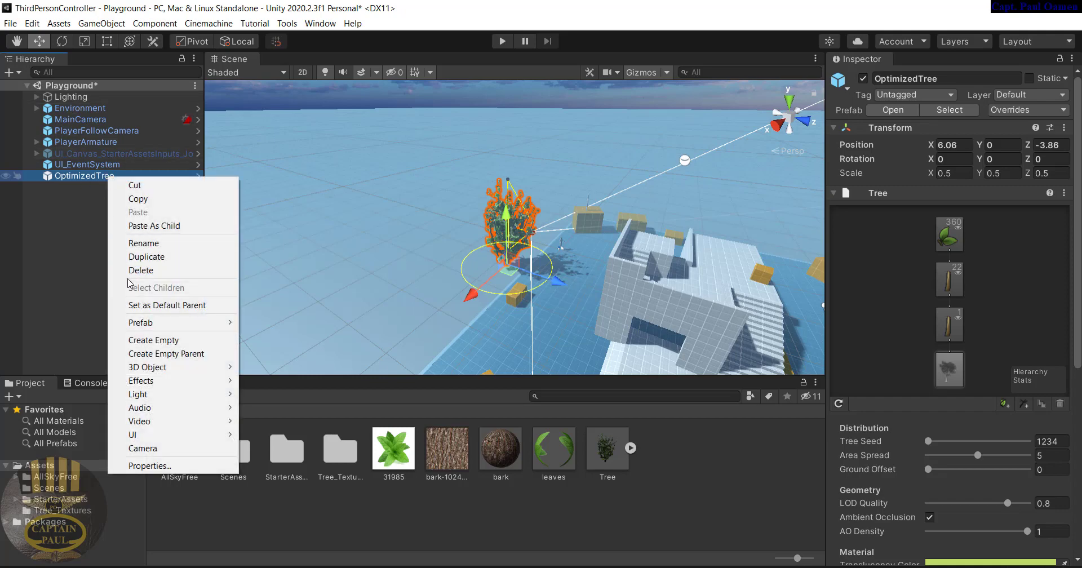
{"action": "left_click", "coordinate": [141, 260]}
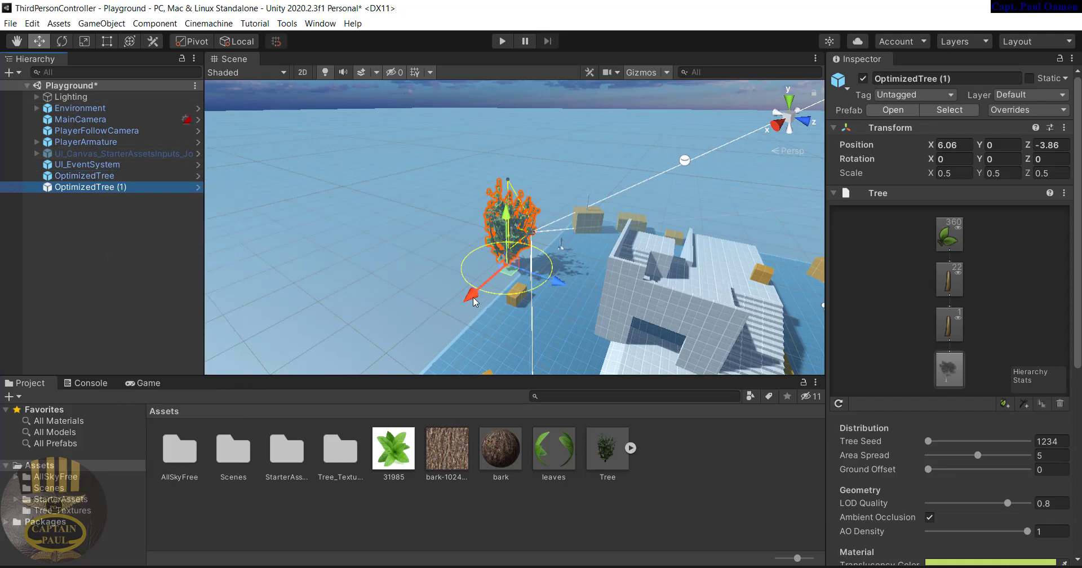
{"action": "left_click_drag", "start_coordinate": [475, 298], "coordinate": [403, 352]}
Duplicate both trees together and move the copies along the X axis, placing the farther one at about X 29.26
{"action": "scroll", "coordinate": [334, 248], "scroll_direction": "down", "scroll_amount": 1}
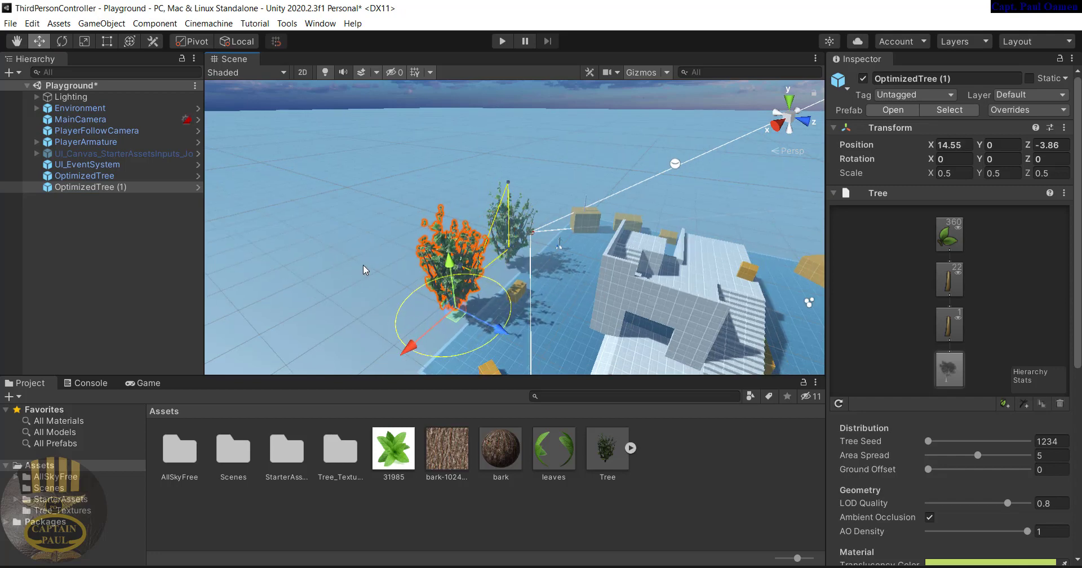
{"action": "scroll", "coordinate": [350, 301], "scroll_direction": "down", "scroll_amount": 2}
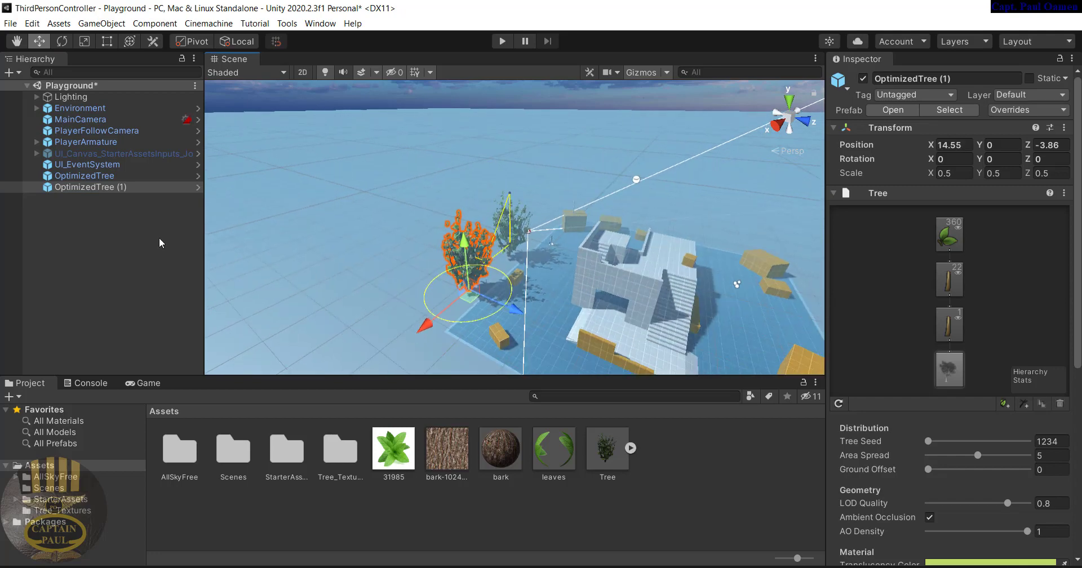
{"action": "left_click", "coordinate": [111, 175], "text": "ctrl"}
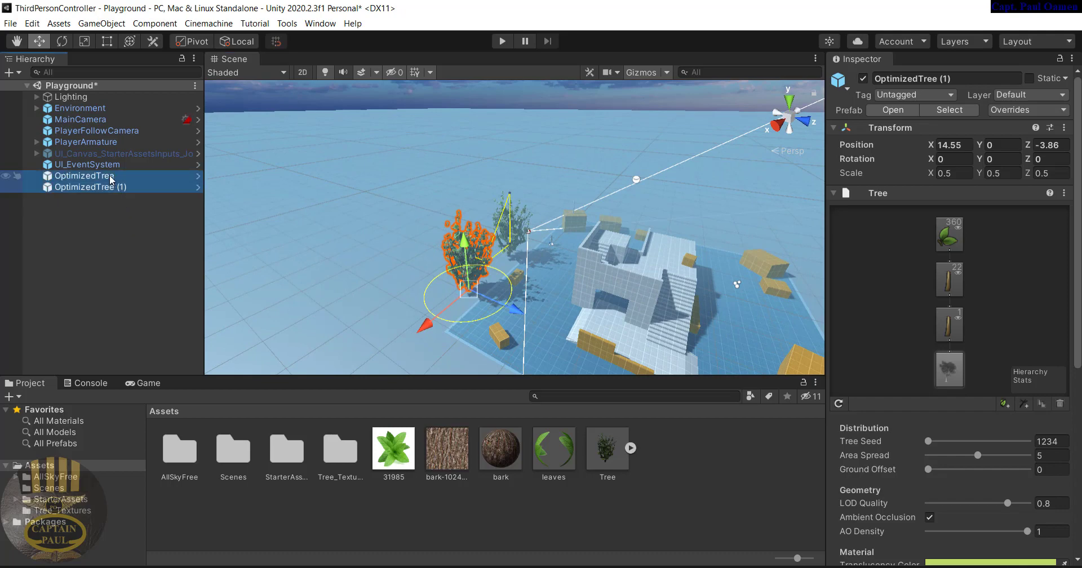
{"action": "right_click", "coordinate": [109, 178]}
{"action": "left_click", "coordinate": [163, 259]}
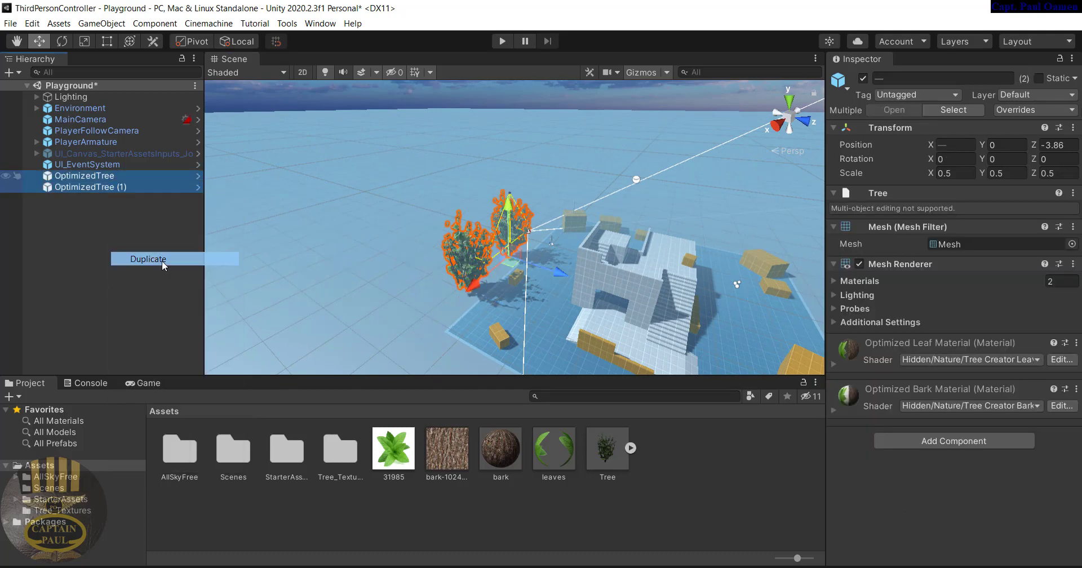
{"action": "left_click_drag", "start_coordinate": [477, 290], "coordinate": [160, 261]}
Duplicate OptimizedTree (3) and move the copy along the Z axis to about Z 4.9 to start the second side
{"action": "left_click", "coordinate": [128, 244]}
{"action": "left_click", "coordinate": [118, 209]}
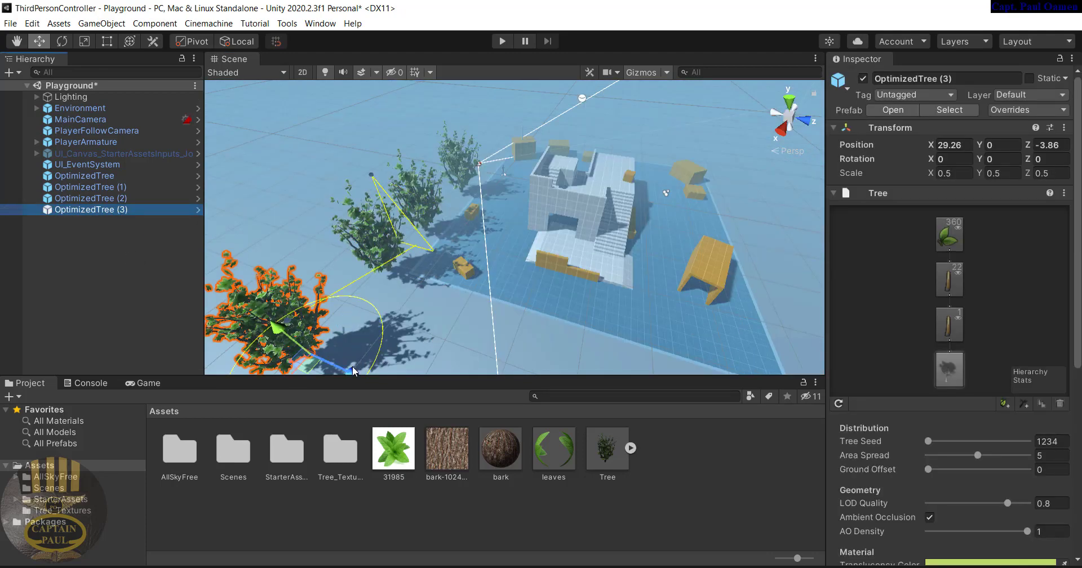
{"action": "mouse_move", "coordinate": [386, 367]}
{"action": "right_mouse_down"}
{"action": "mouse_move", "coordinate": [398, 356]}
{"action": "mouse_move", "coordinate": [373, 387]}
{"action": "mouse_move", "coordinate": [378, 376]}
{"action": "right_mouse_up"}
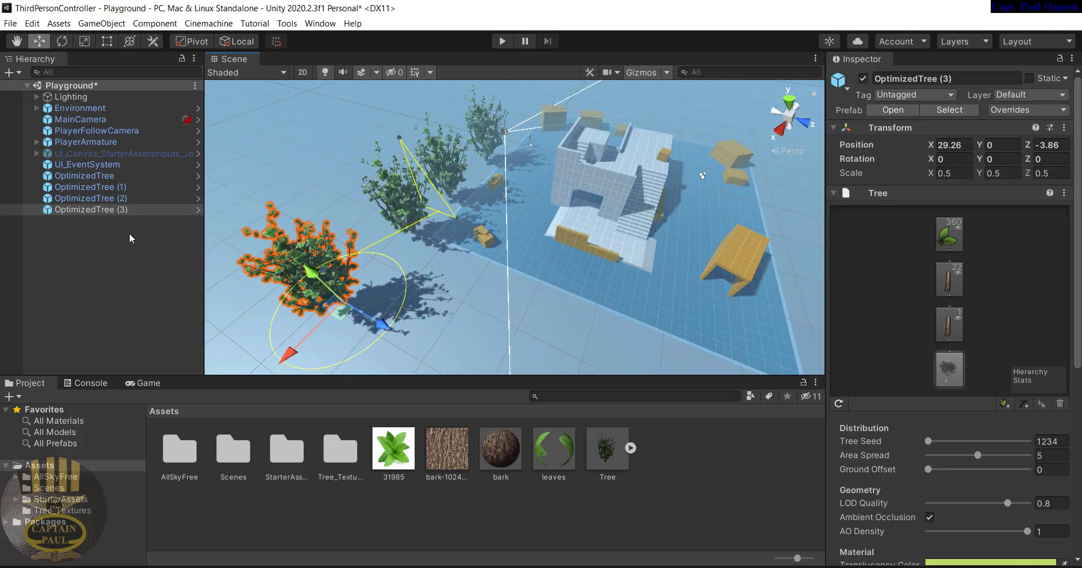
{"action": "right_click", "coordinate": [126, 214]}
{"action": "left_click", "coordinate": [163, 294]}
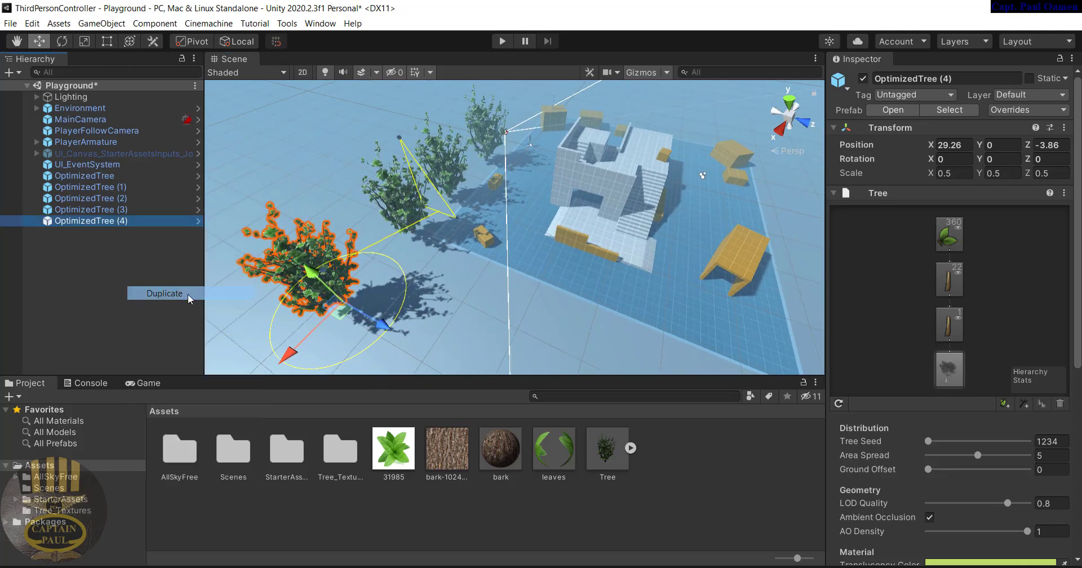
{"action": "left_click_drag", "start_coordinate": [385, 329], "coordinate": [489, 380]}
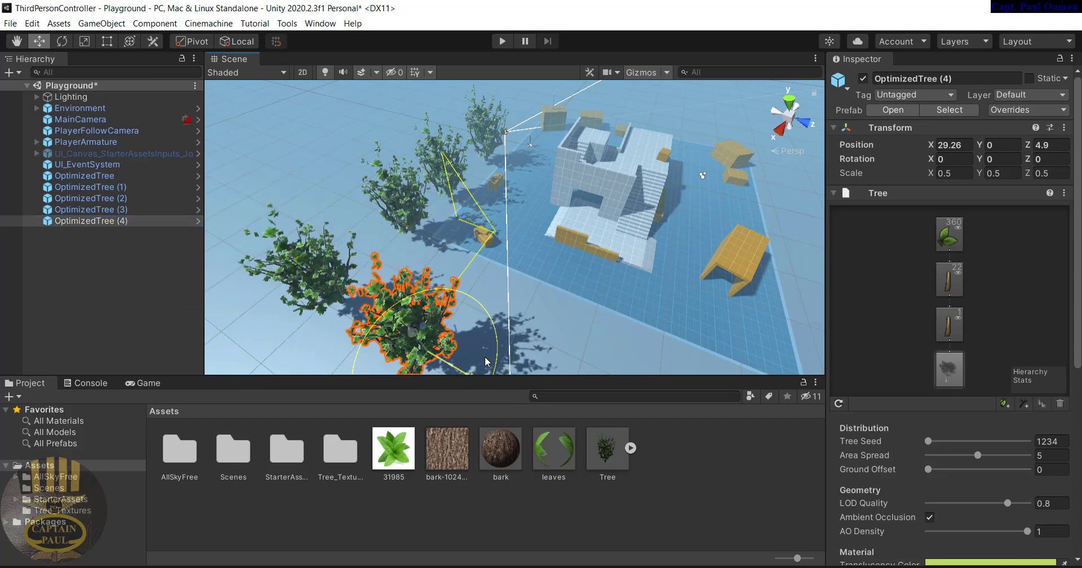
Duplicate OptimizedTree (3) and OptimizedTree (4) together and move the copies along the Z axis beyond OptimizedTree (4)
{"action": "left_click", "coordinate": [309, 276], "text": "shift"}
{"action": "right_click", "coordinate": [116, 227]}
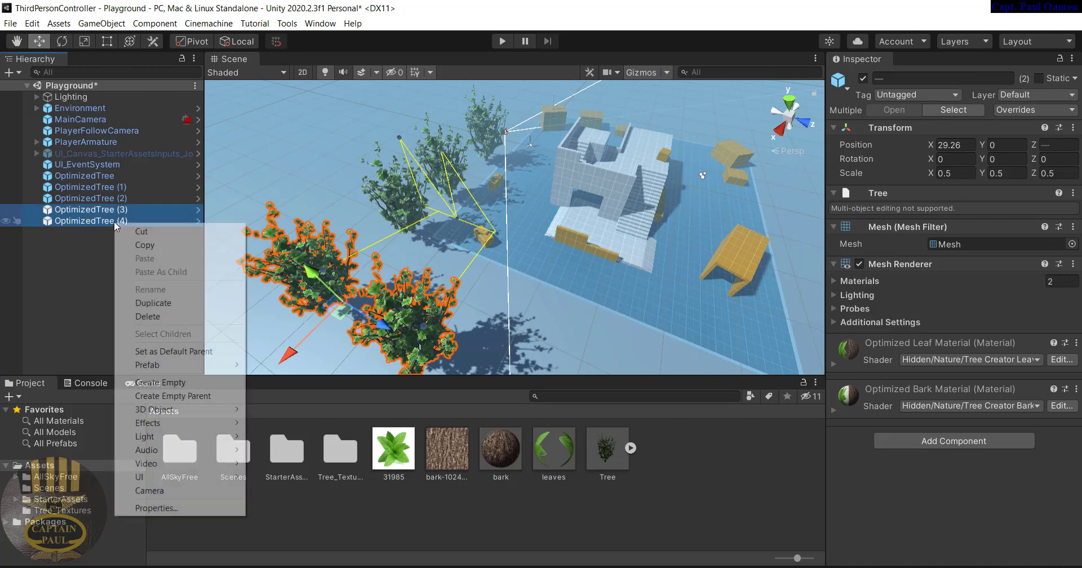
{"action": "left_click", "coordinate": [154, 302]}
{"action": "left_click_drag", "start_coordinate": [378, 323], "coordinate": [552, 370]}
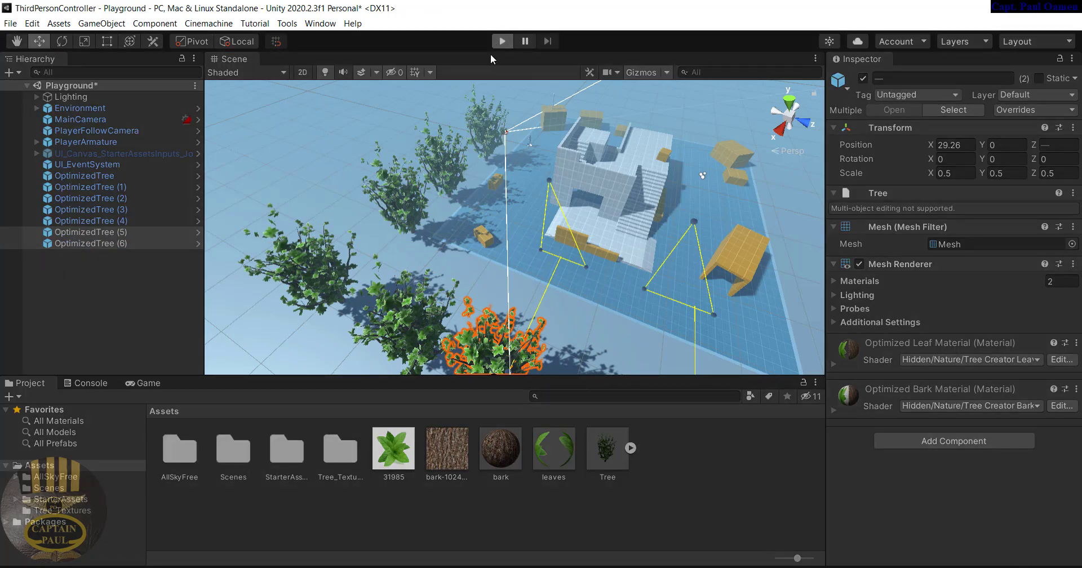
Play the scene and walk the character forward among the trees to check how they look in the game
{"action": "left_click", "coordinate": [501, 43]}
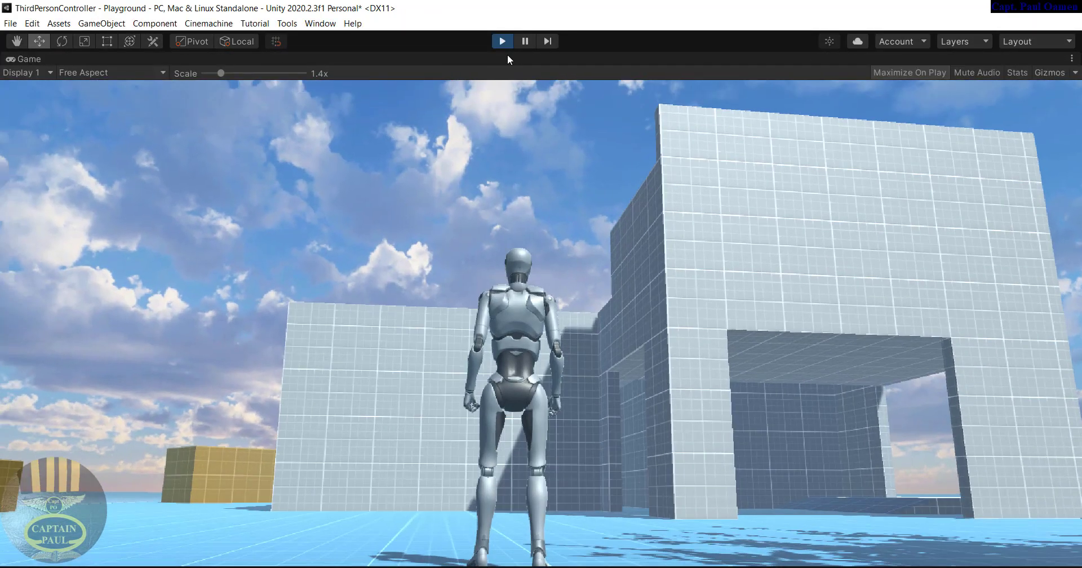
{"action": "key", "text": "w"}
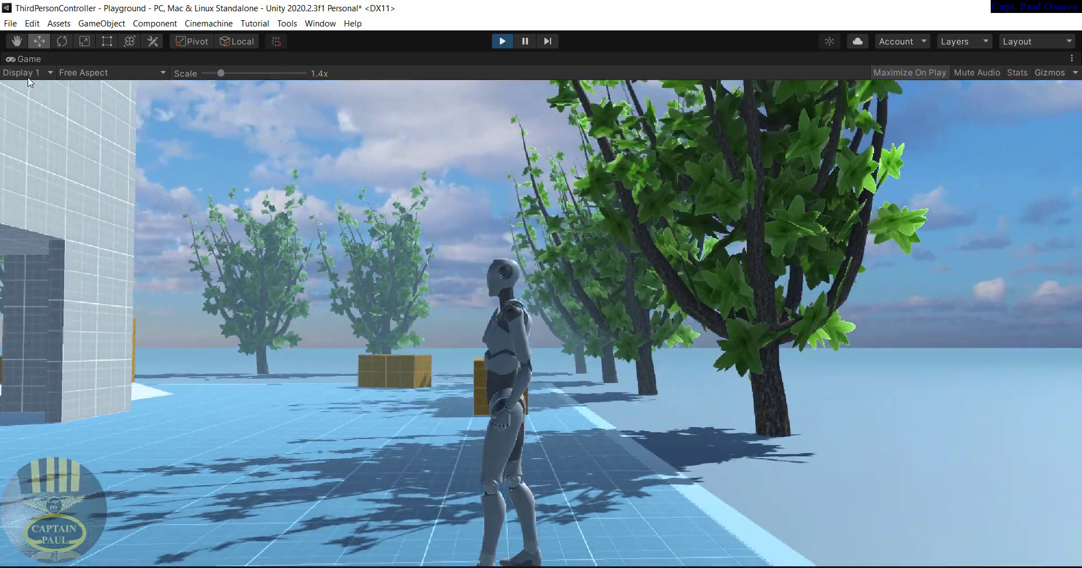
{"action": "key", "text": "w"}
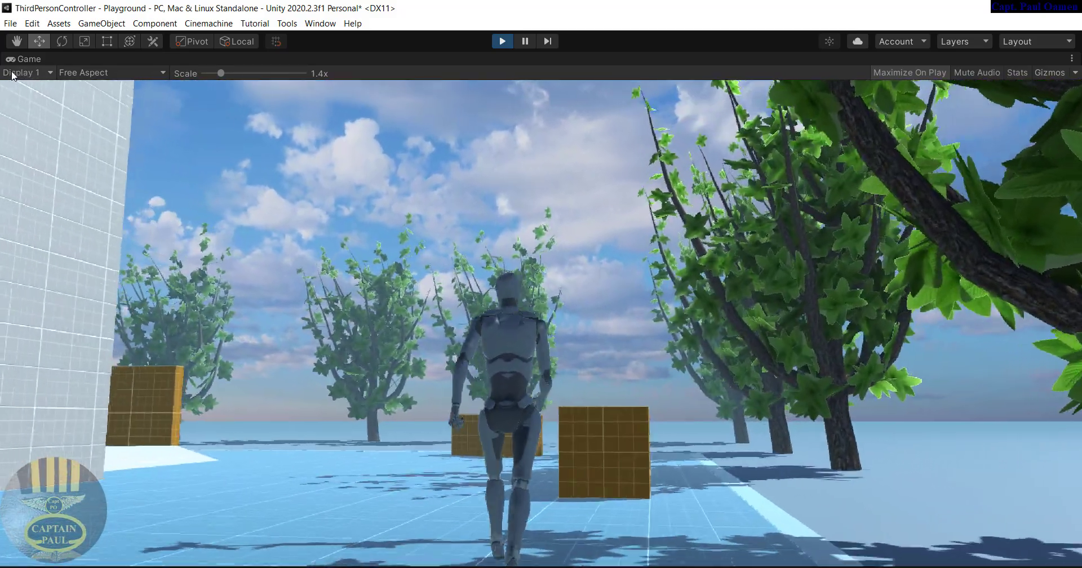
{"action": "key", "text": "w"}
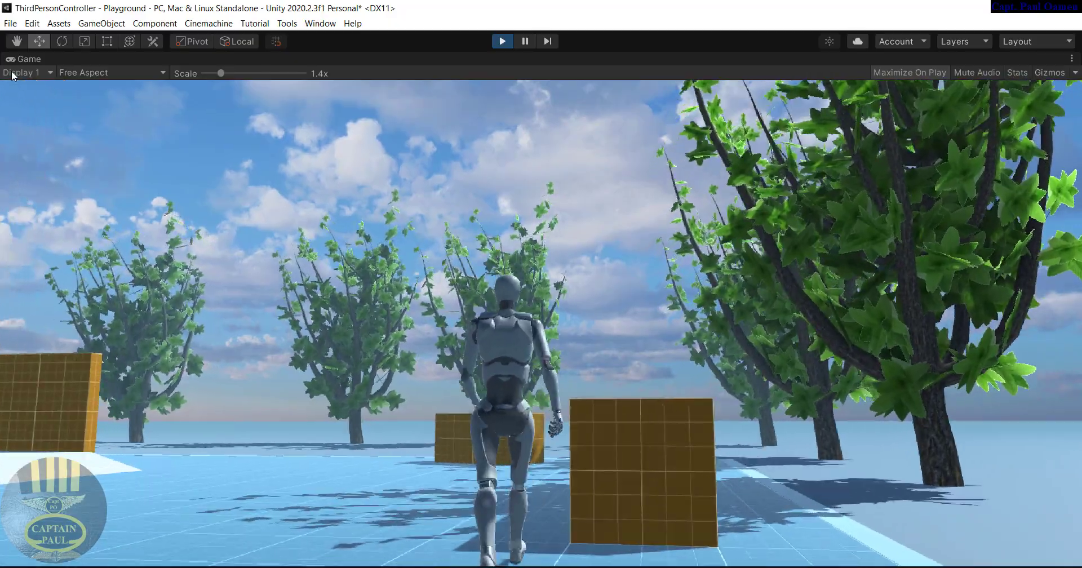